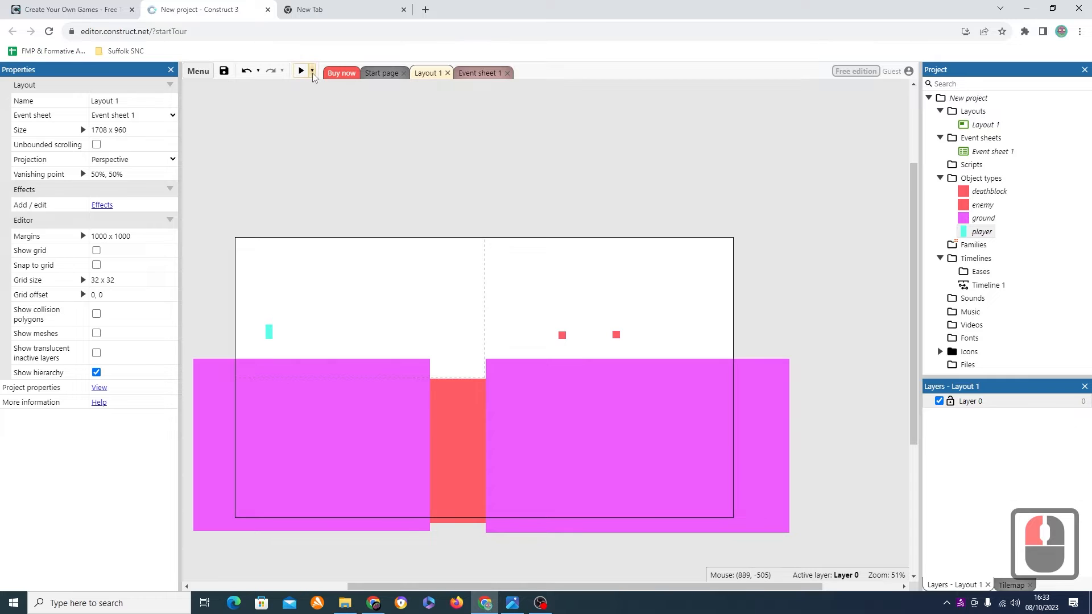
Step: Preview the layout, test the player's running and jumping across the ground, deathblock and enemies, and close the preview
click(302, 72)
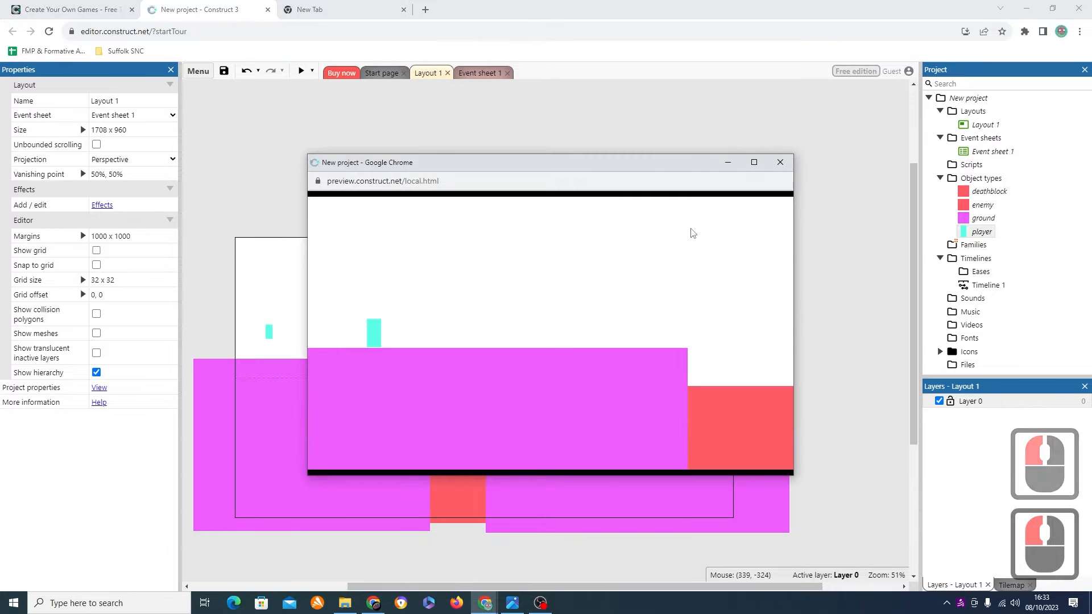
key(Right)
key(Left)
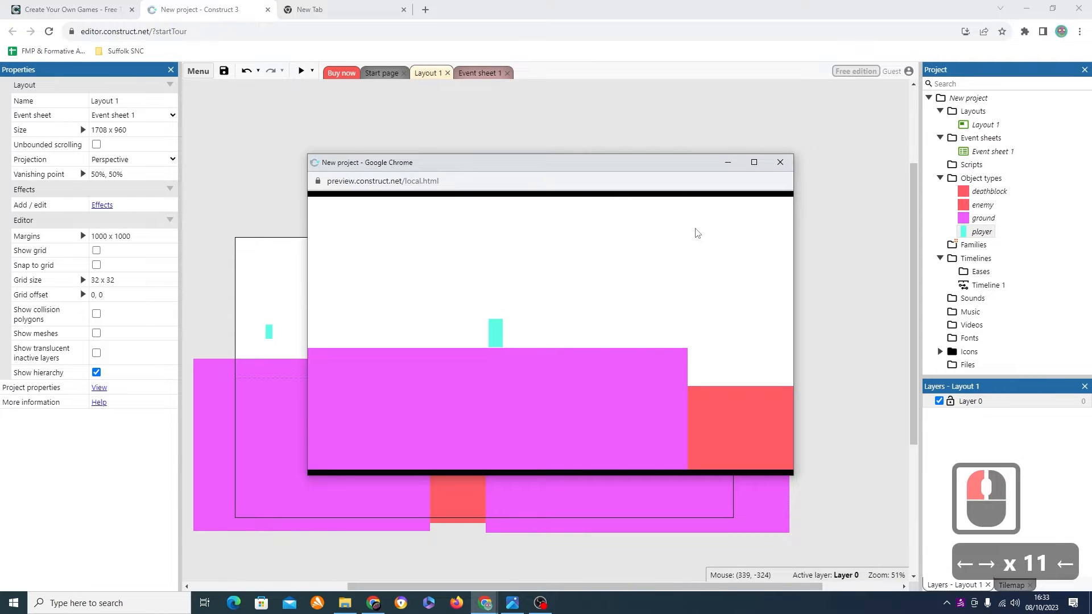
key(Right)
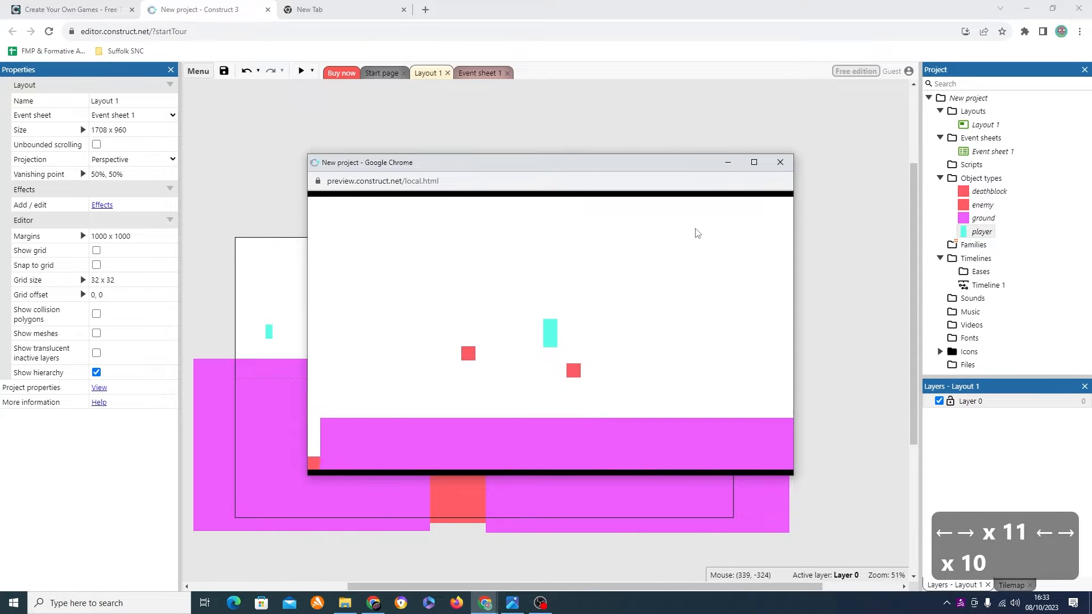
key(Up)
key(Up)
key(Up)
key(Left)
key(Right)
key(Left)
key(Right)
key(Left)
key(Right)
key(Left)
key(Right)
key(Left)
key(Right)
key(Left)
key(Right)
key(Left)
key(Right)
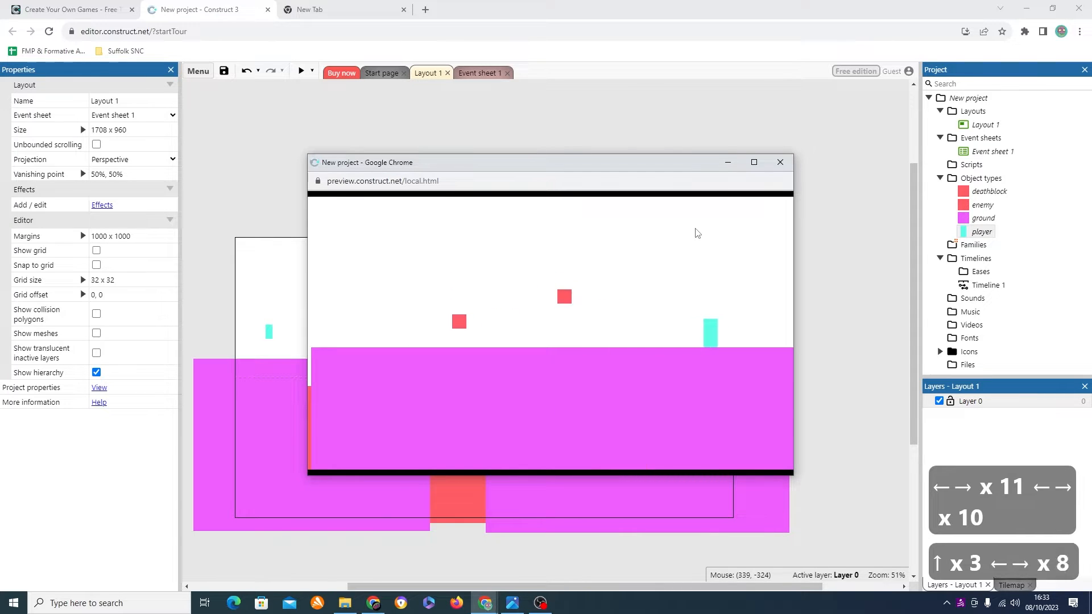
key(Up)
key(Up)
key(Up)
key(Up)
key(Up)
key(Up)
key(Up)
key(Up)
key(Up)
key(Up)
key(Up)
key(Up)
key(Up)
key(Left)
key(Left)
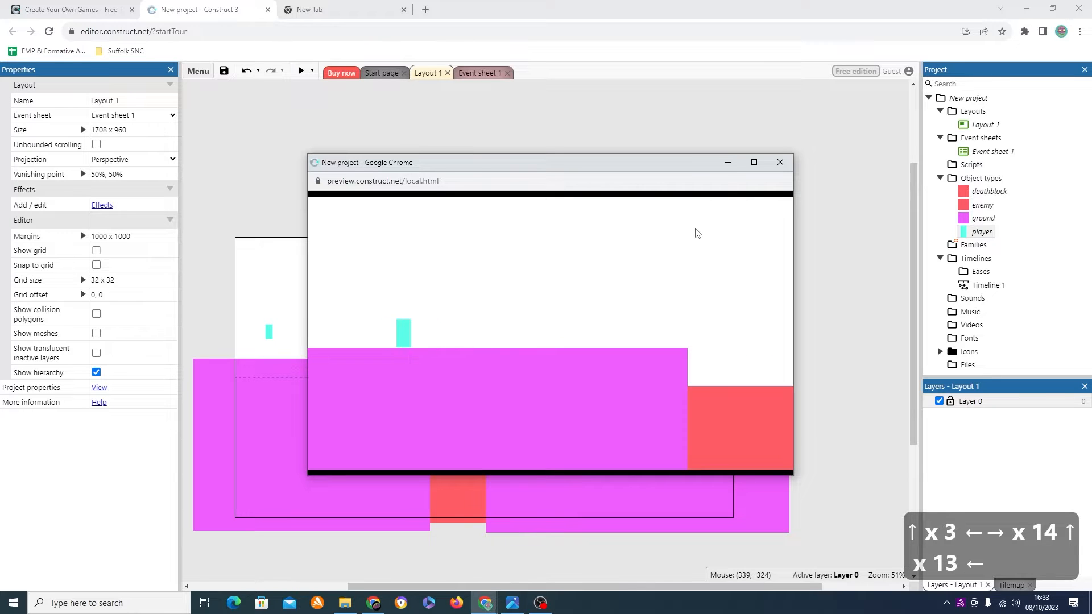
key(Up)
key(Up)
key(Up)
key(Up)
key(Up)
key(Up)
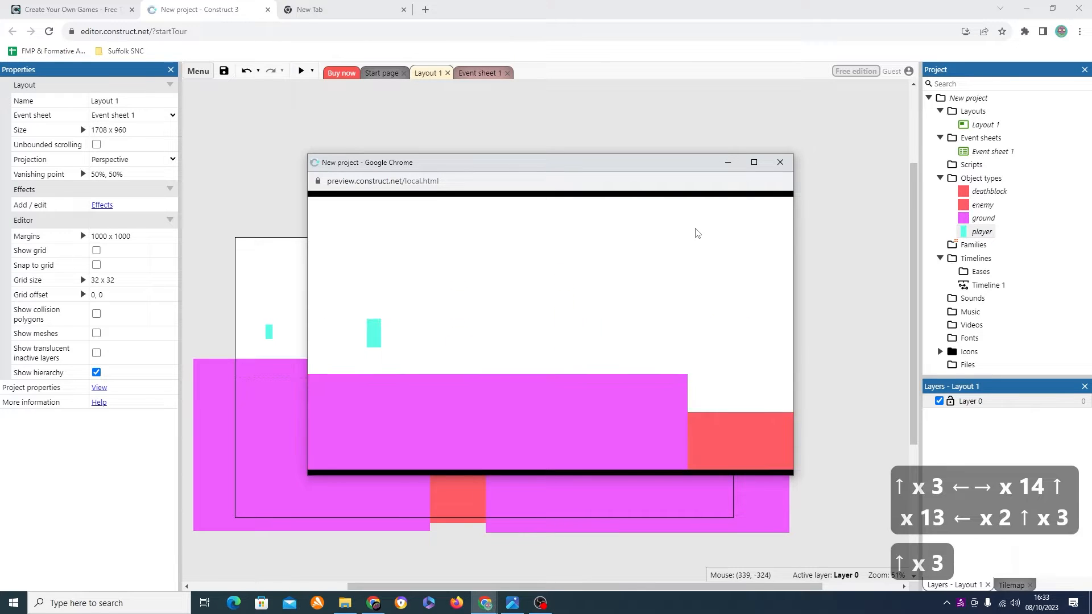
click(784, 161)
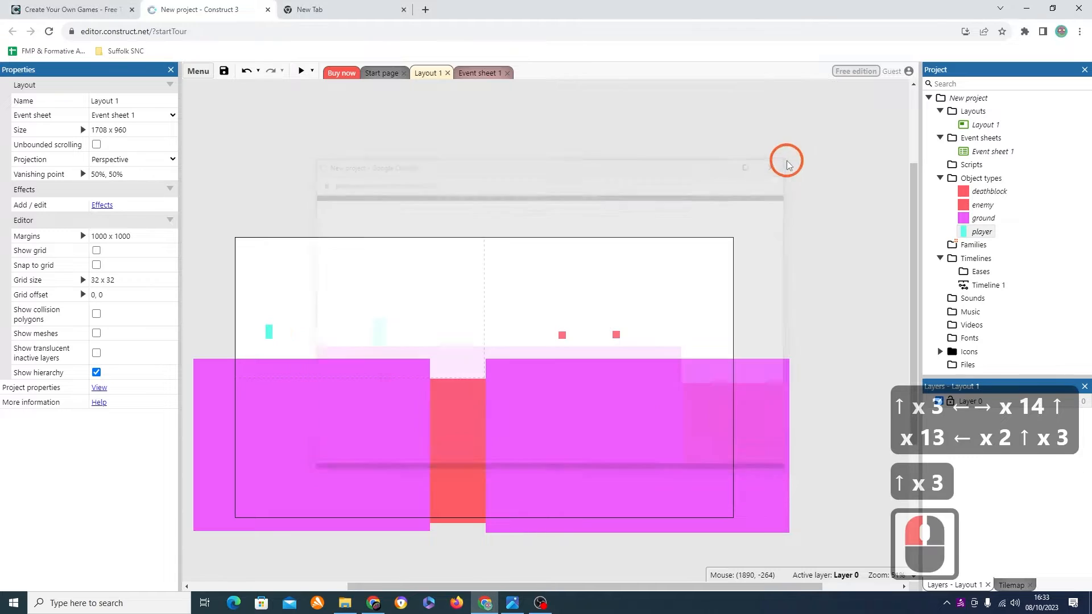
Step: Review the player's Platform, ScrollTo and Wrap behaviors in its behaviors list and close the list
click(284, 339)
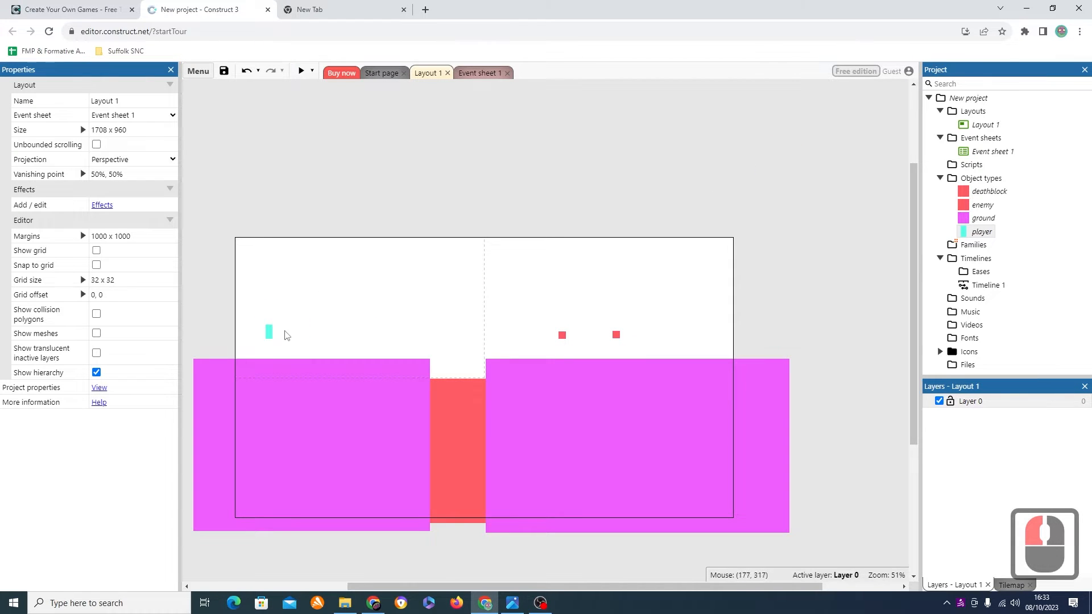
click(269, 333)
scroll(94, 458, down, 2)
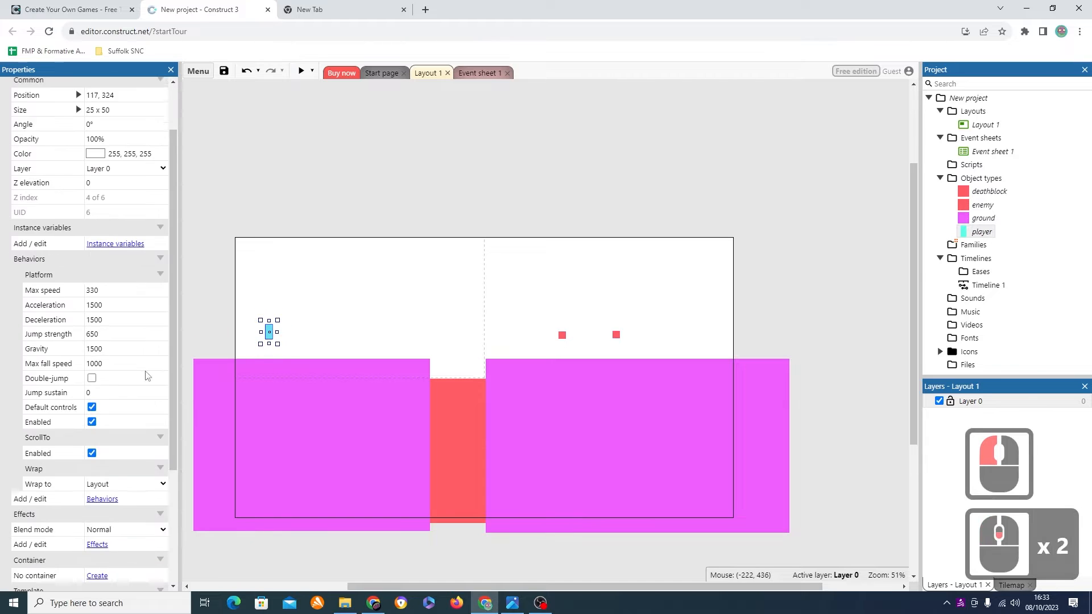
click(98, 452)
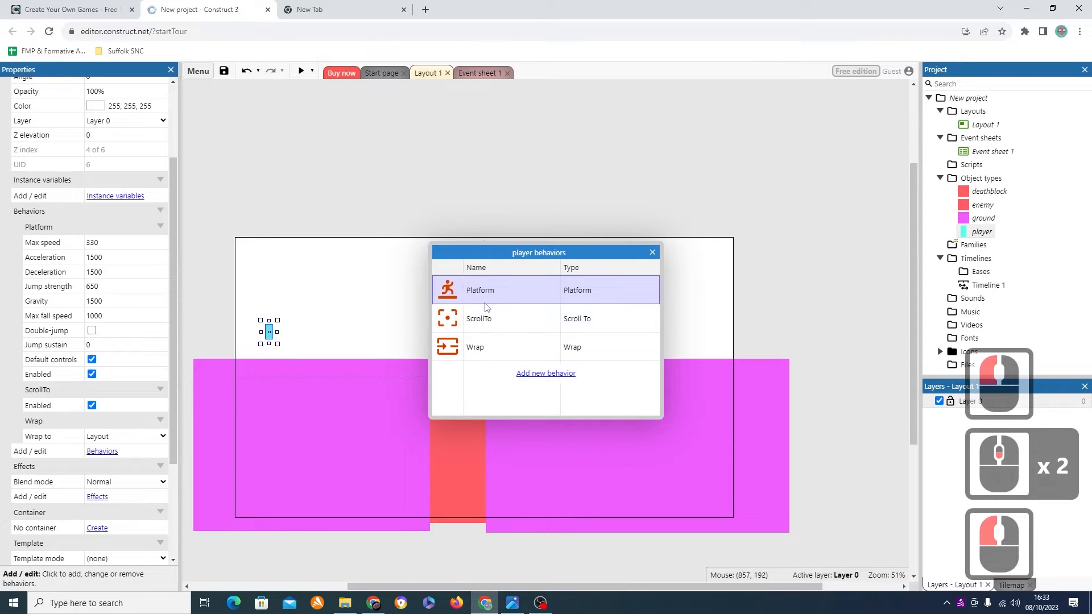
click(653, 252)
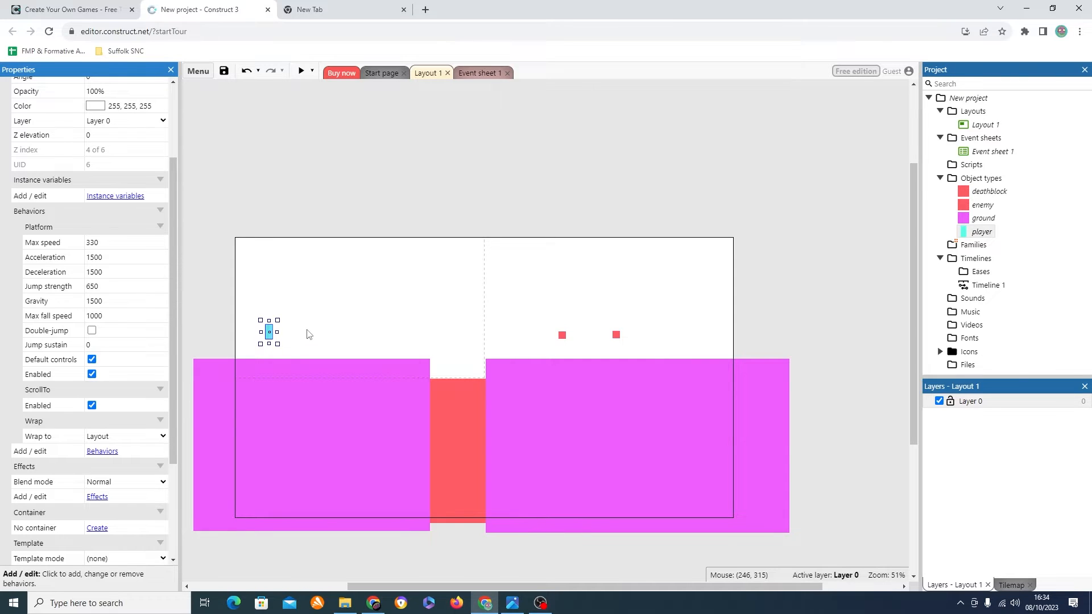
Step: Add a Touch input object to the project
click(379, 197)
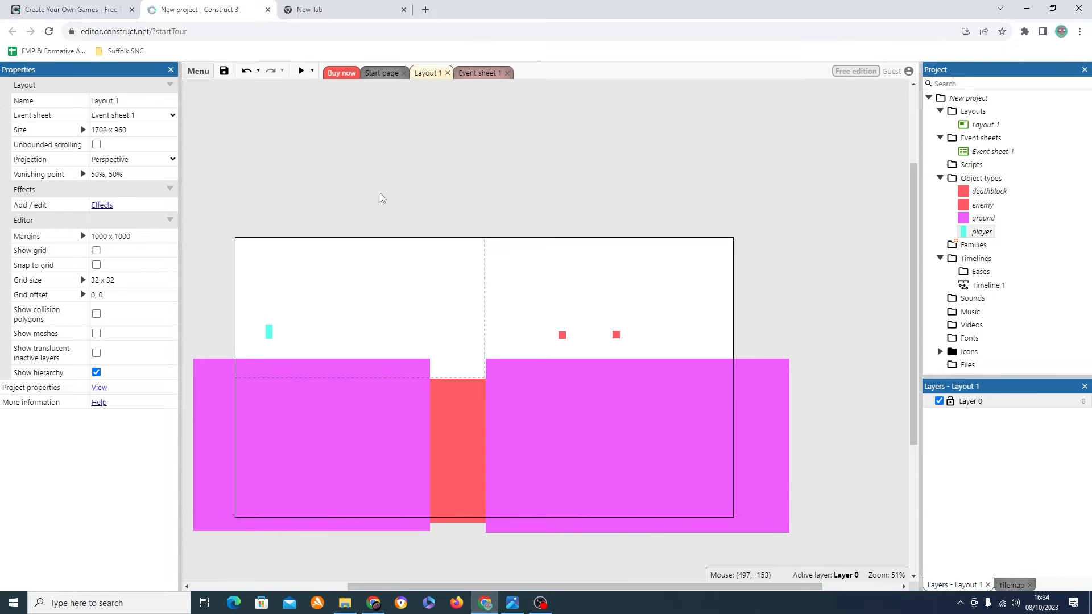
double_click(380, 196)
scroll(643, 323, down, 3)
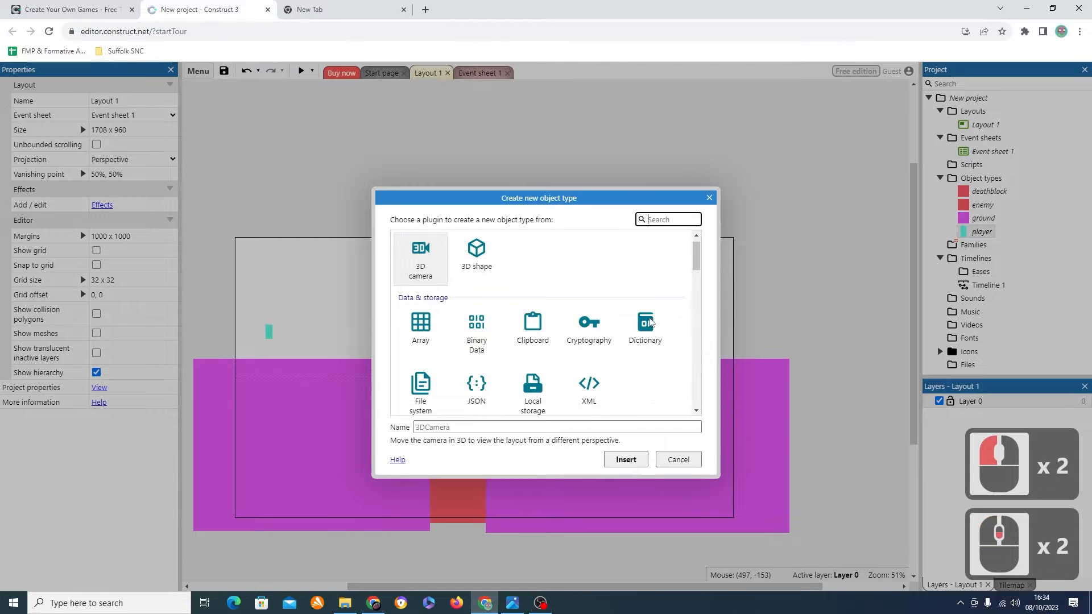
scroll(643, 323, down, 5)
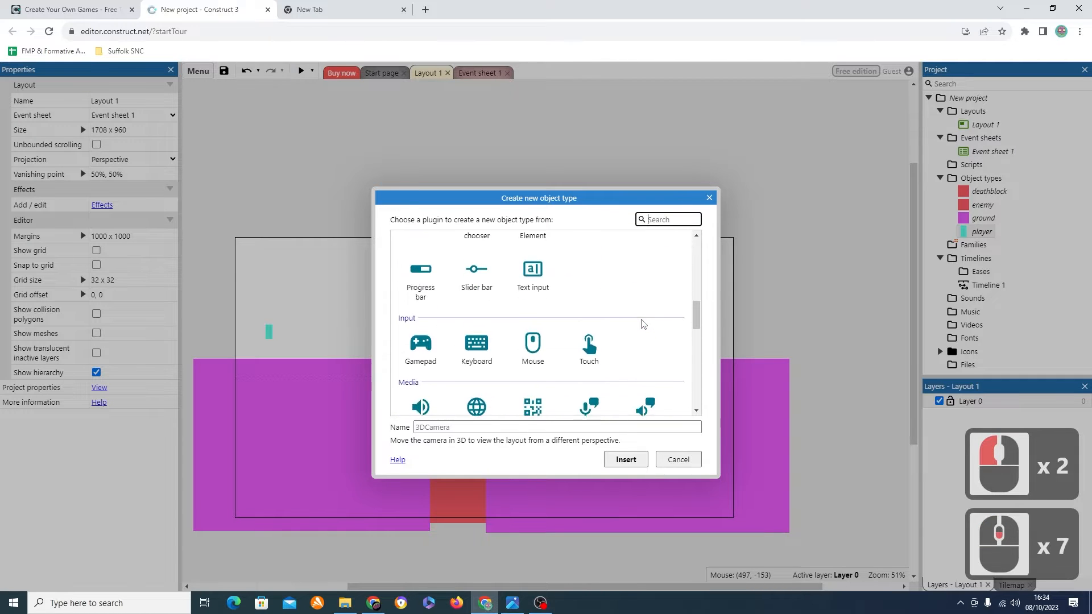
click(600, 297)
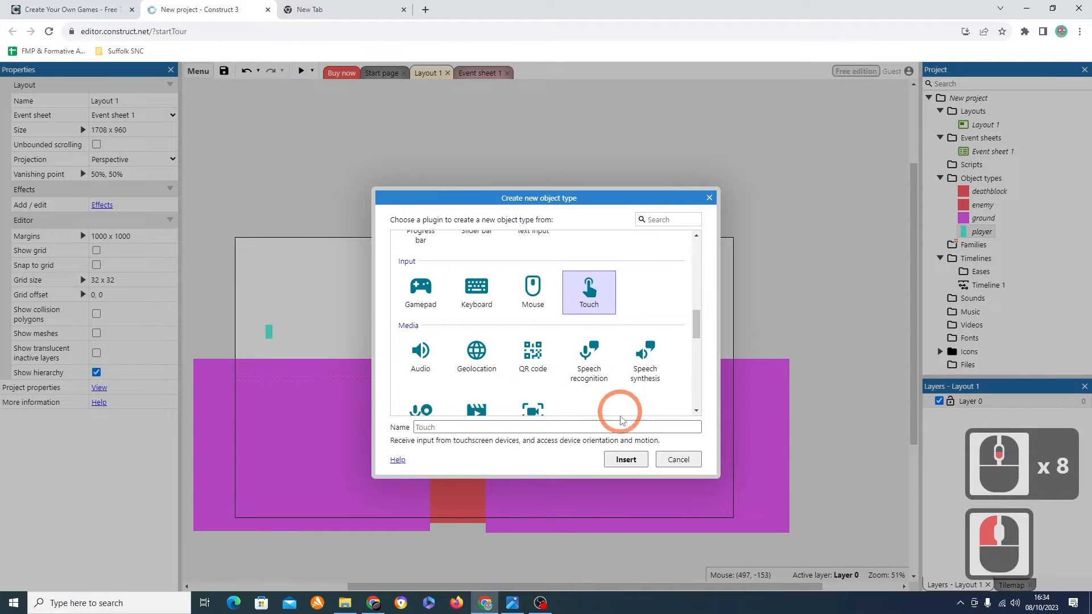
click(625, 458)
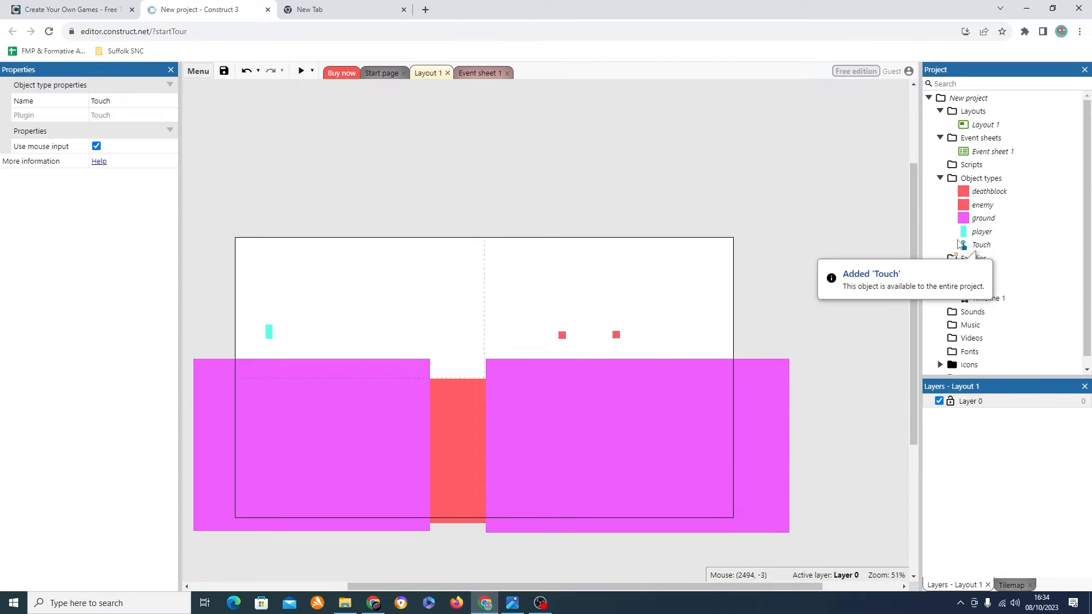
Step: Insert a new layer named TouchLayer above Layer 0 and lock Layer 0
click(681, 206)
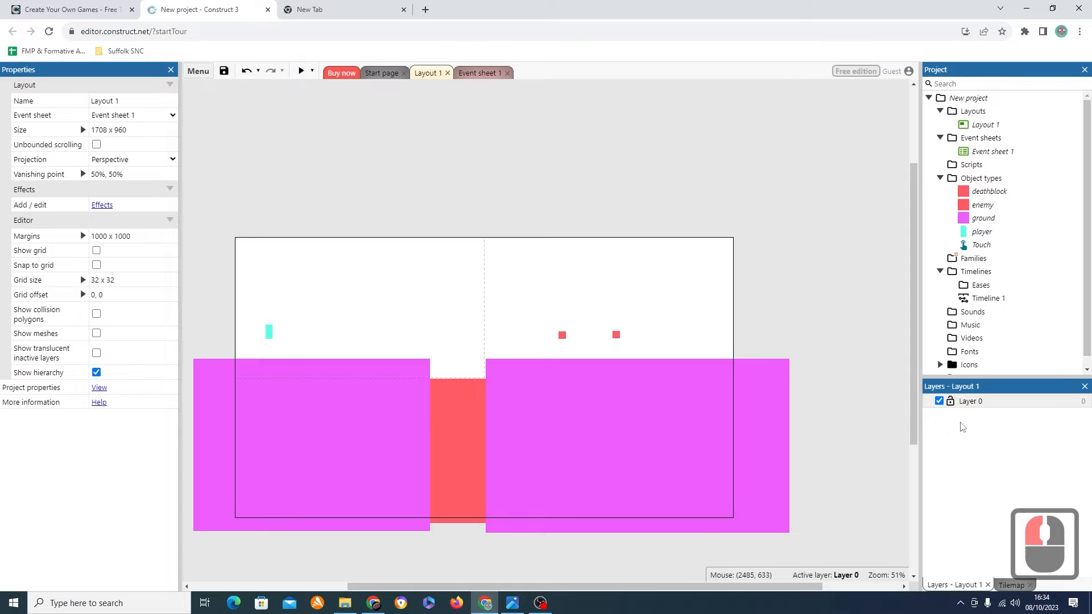
click(966, 402)
right_click(967, 404)
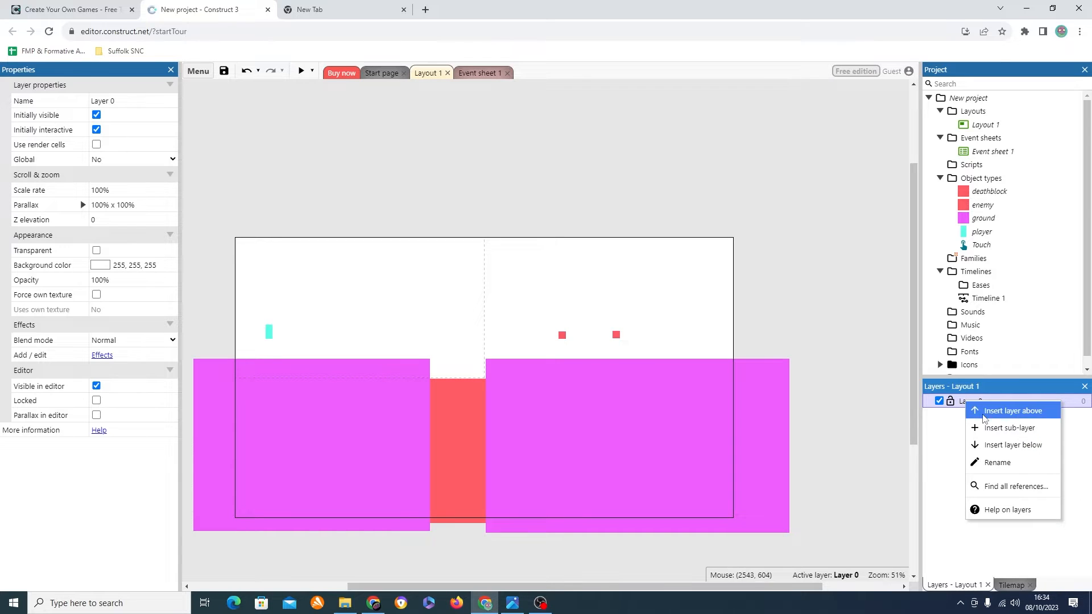
click(988, 415)
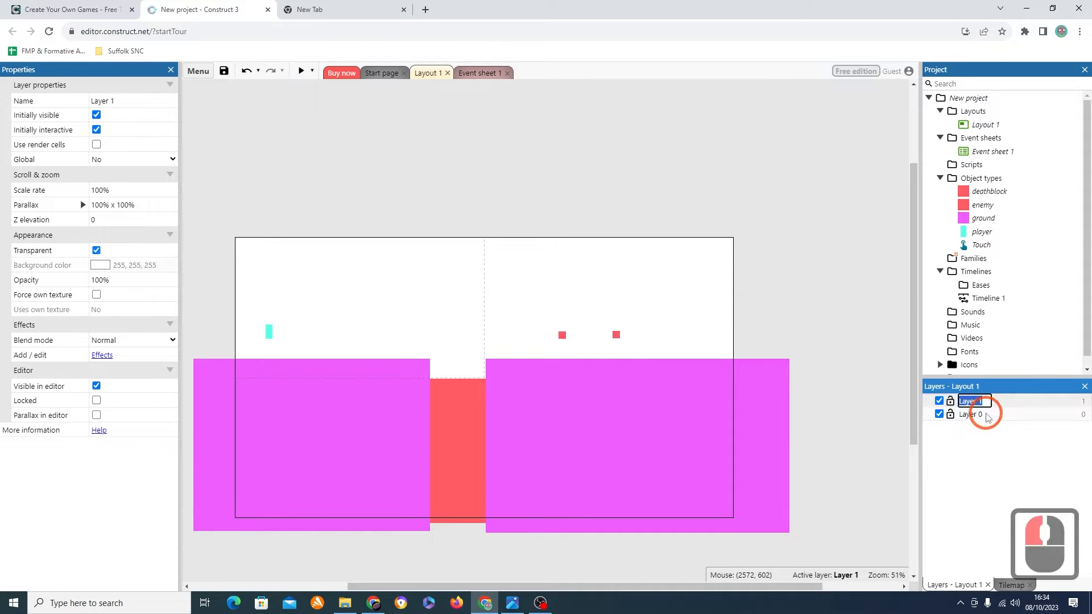
text(Tou)
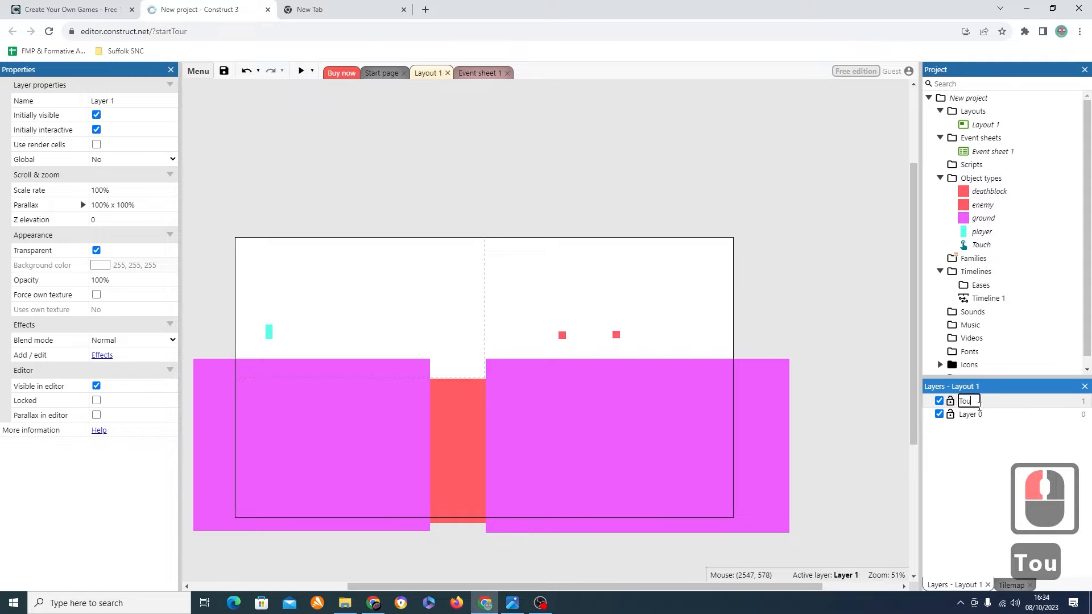
text(chLayer)
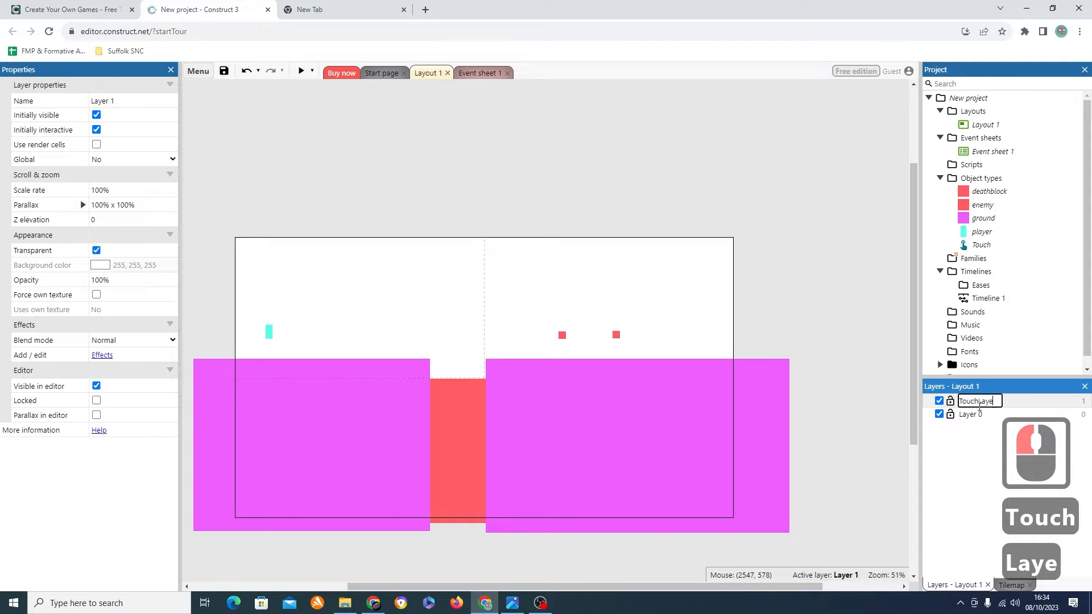
key(Return)
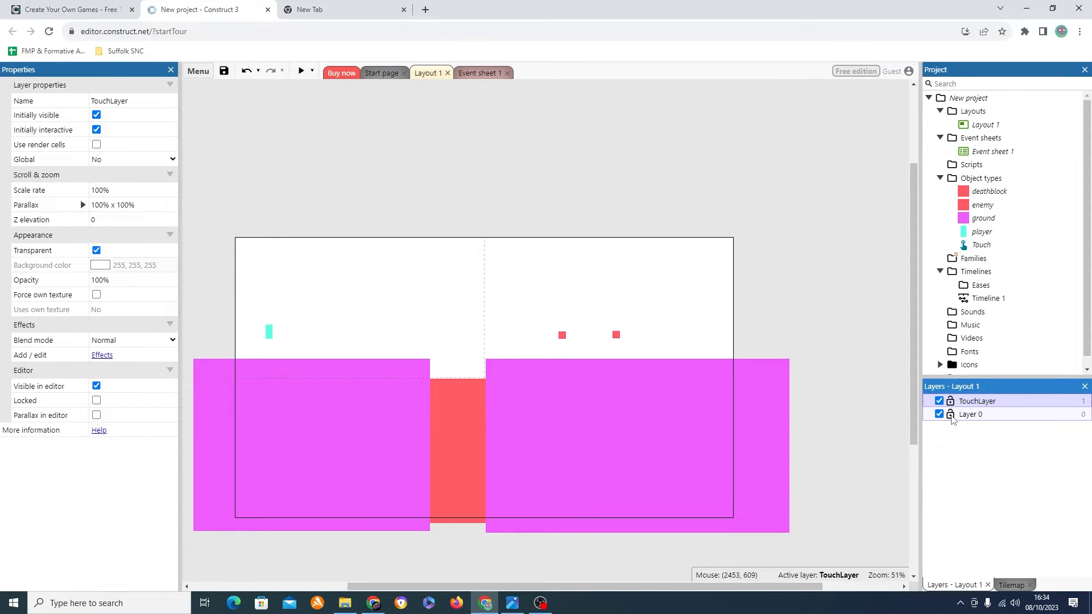
click(951, 415)
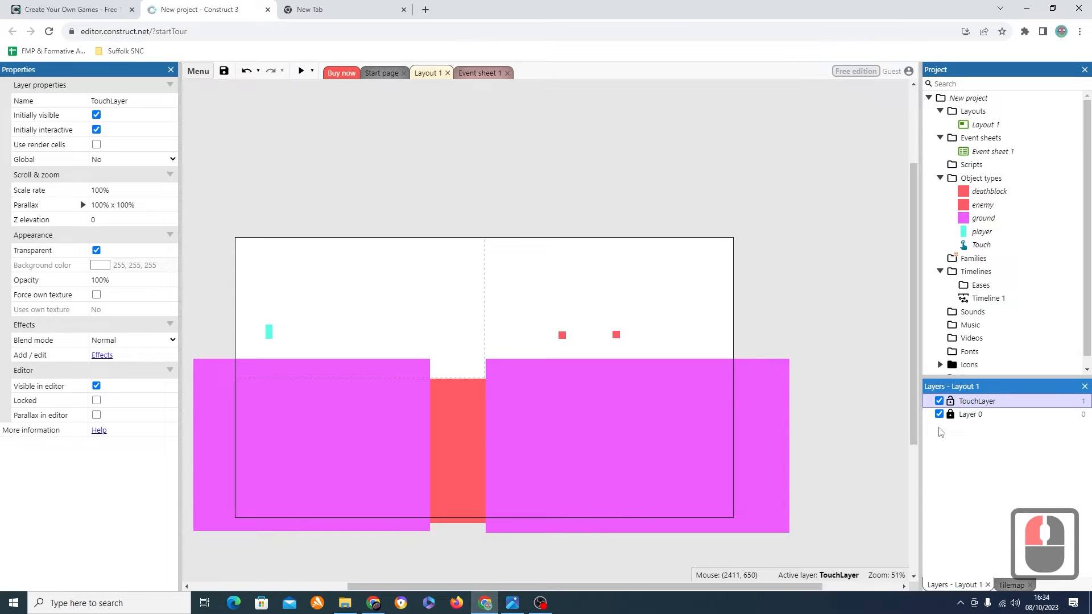
click(966, 405)
Step: Create a Sprite object named Jump on TouchLayer, placing it over the gap at about 779, 399
middle_drag(364, 219, 388, 271)
click(384, 234)
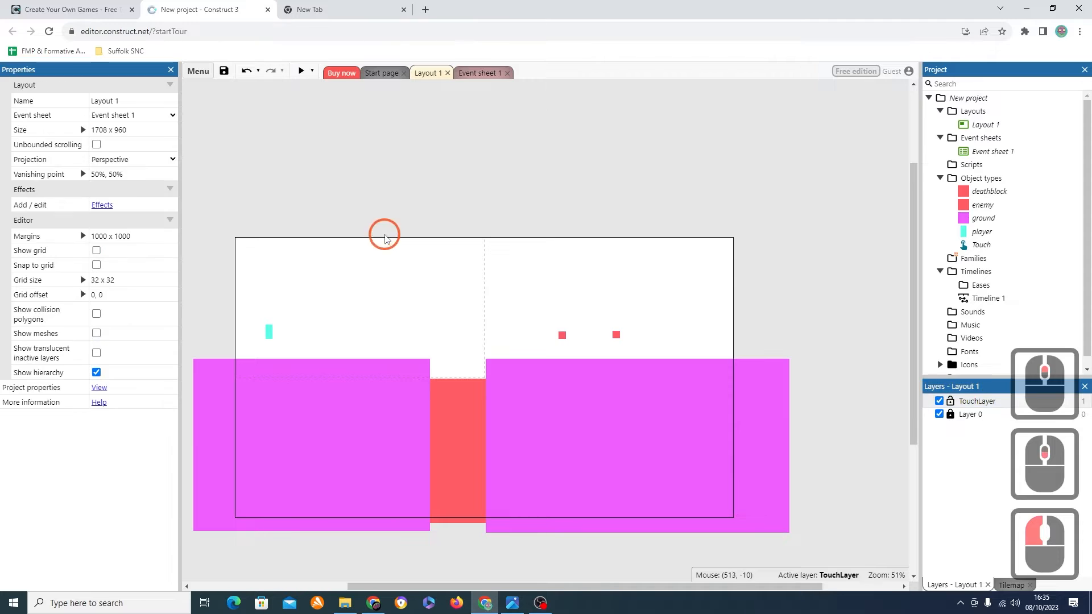
double_click(384, 235)
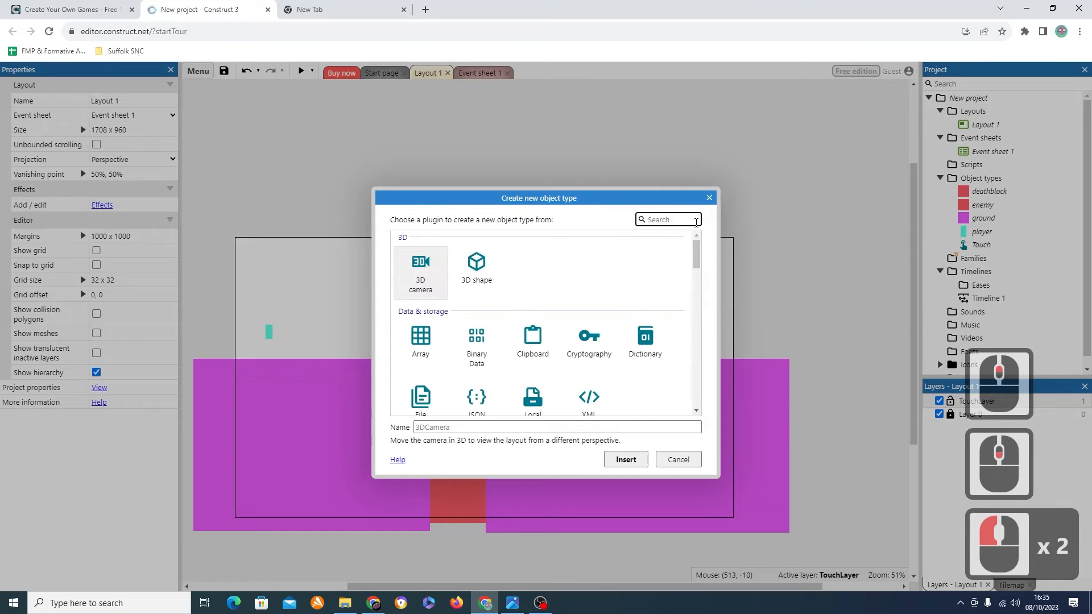
text(sprite)
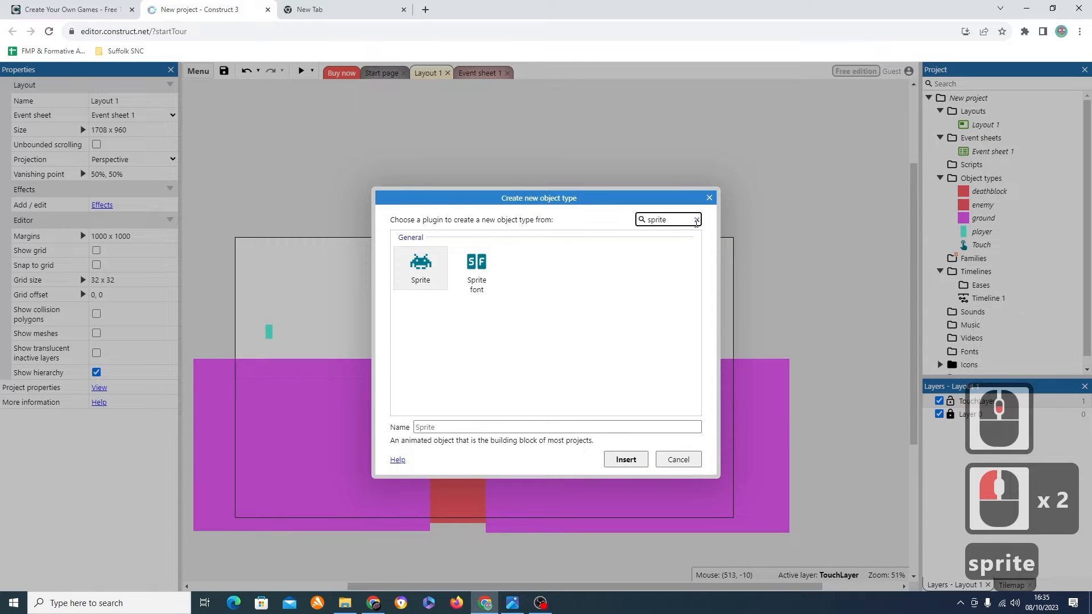
click(424, 267)
click(447, 429)
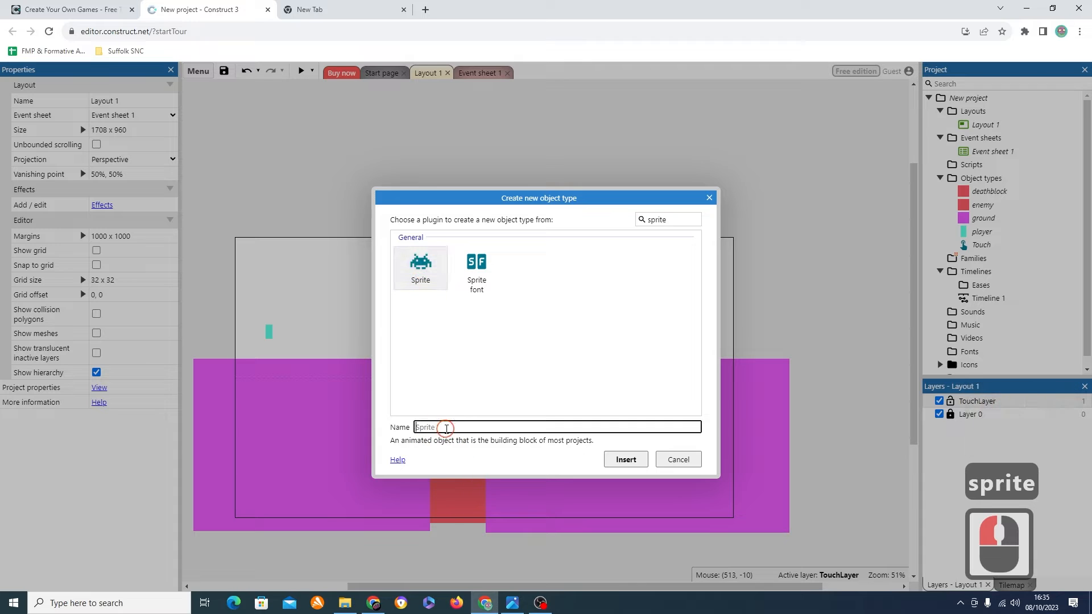
text(Jump)
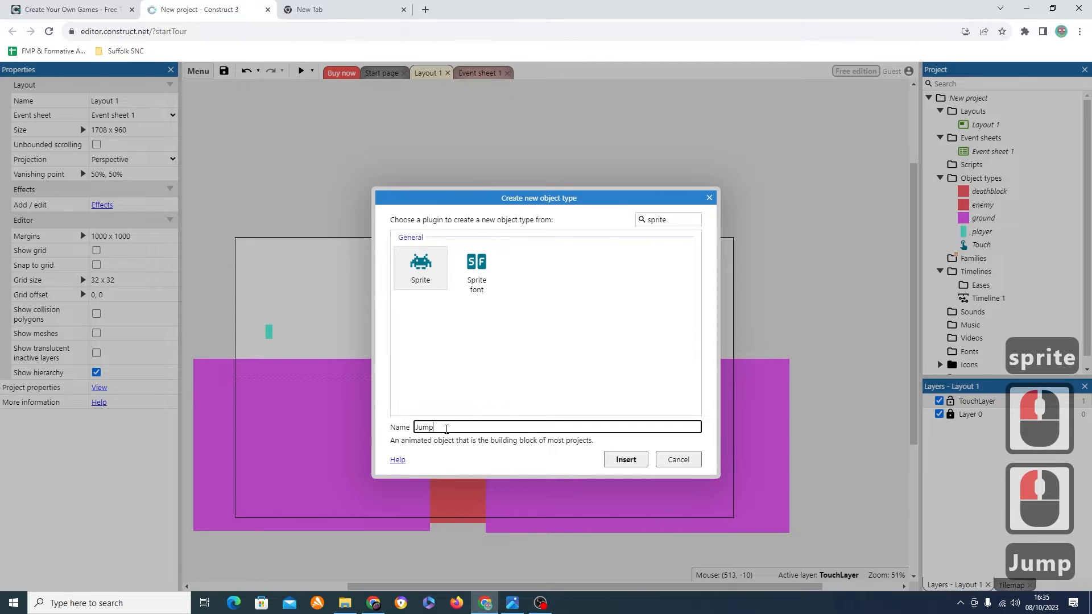
key(Return)
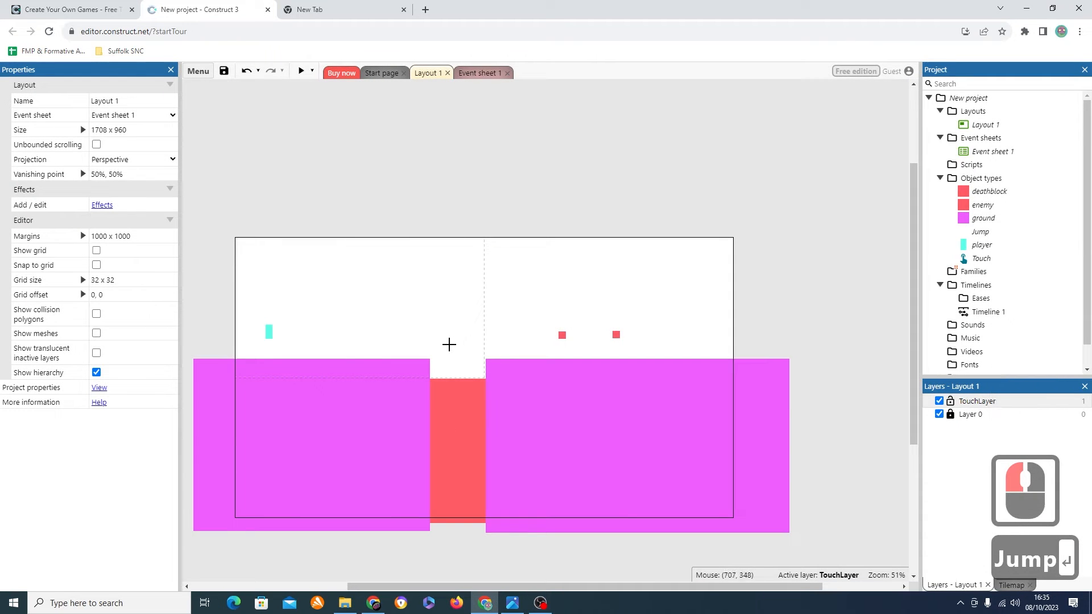
click(462, 354)
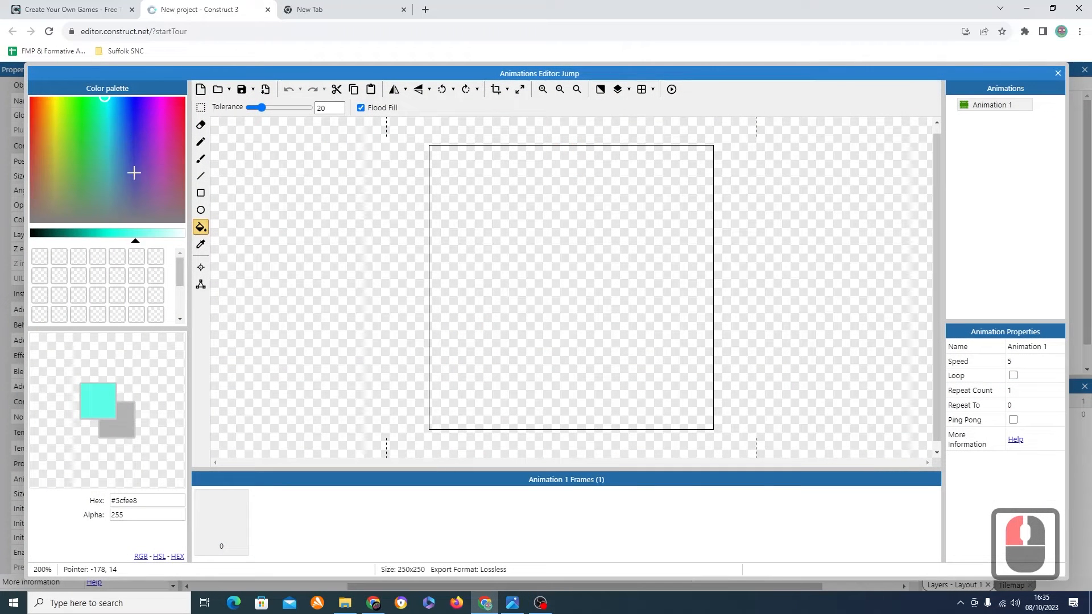
Step: Fill the Jump sprite's image with yellow #f8fe5c and close the Animations Editor
drag(91, 143, 57, 95)
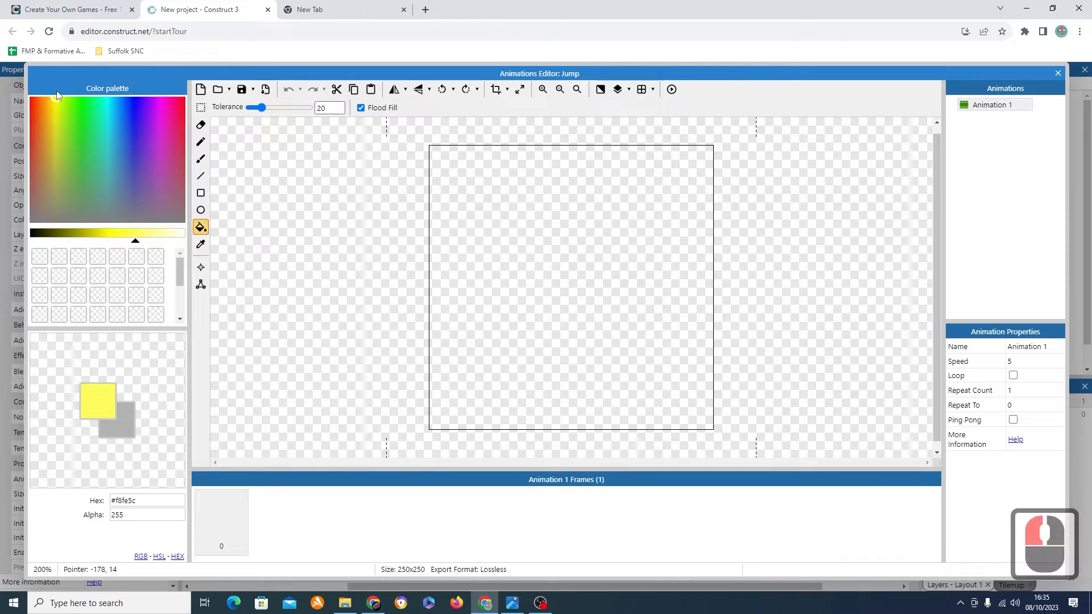
click(524, 284)
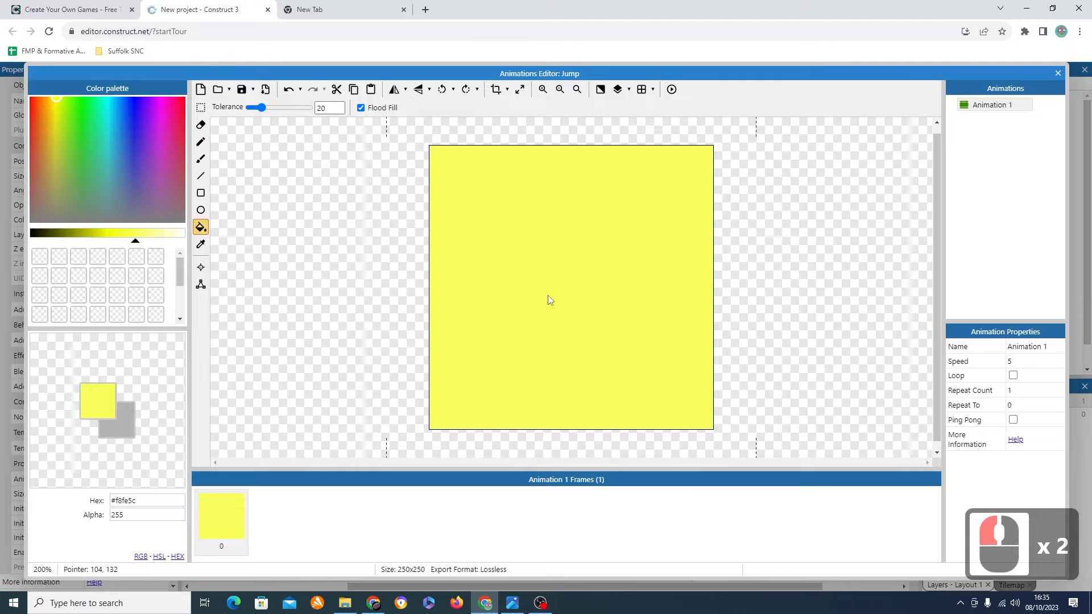
click(521, 90)
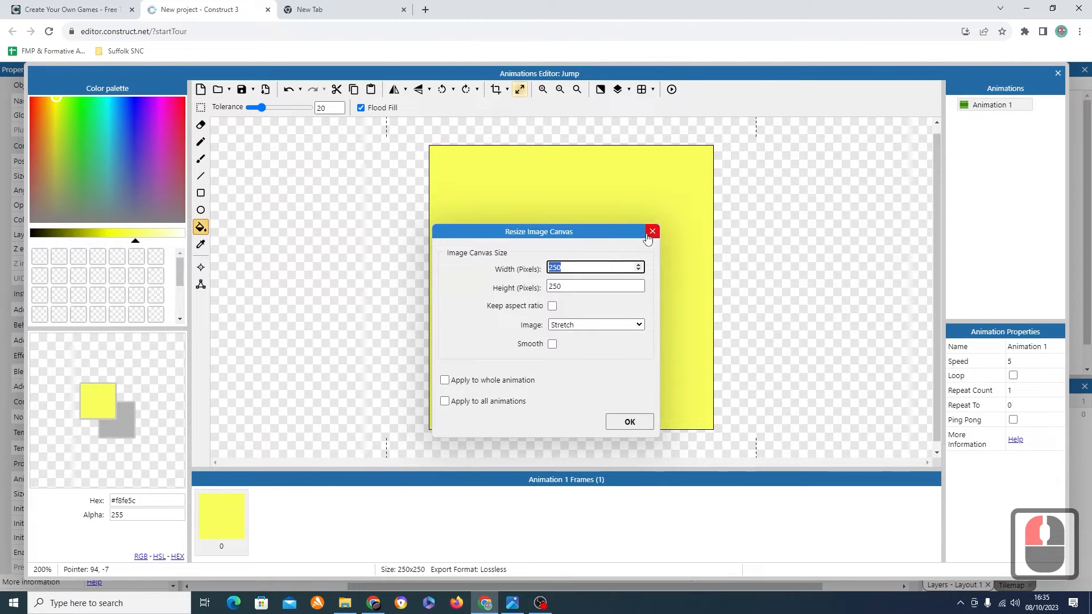
click(763, 188)
click(1058, 73)
Step: Move the Jump sprite up and to the left in the layout, to about 719, 344
click(463, 350)
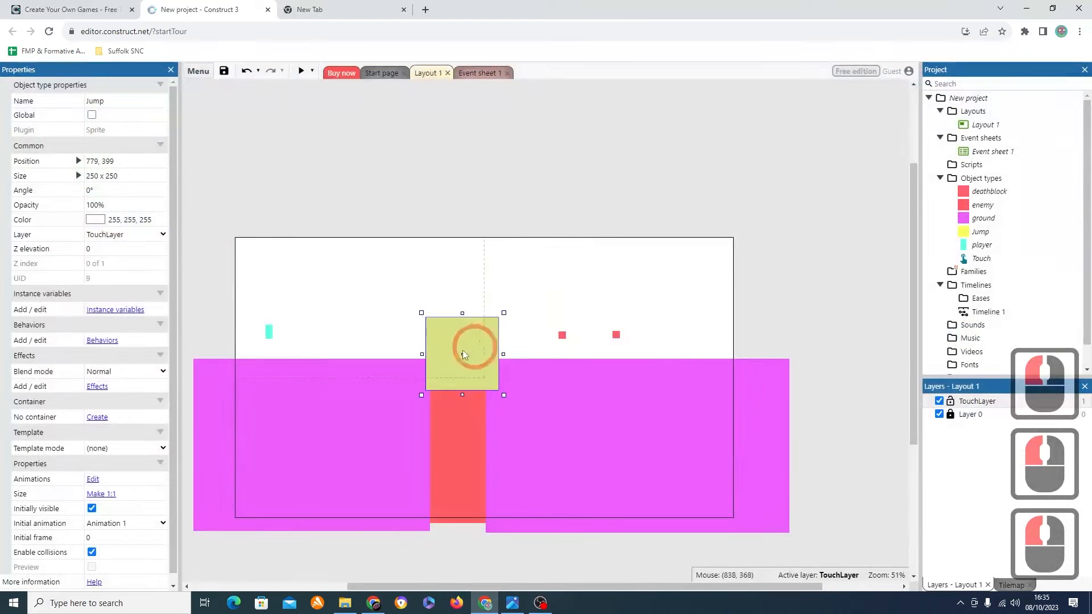
drag(464, 342, 447, 327)
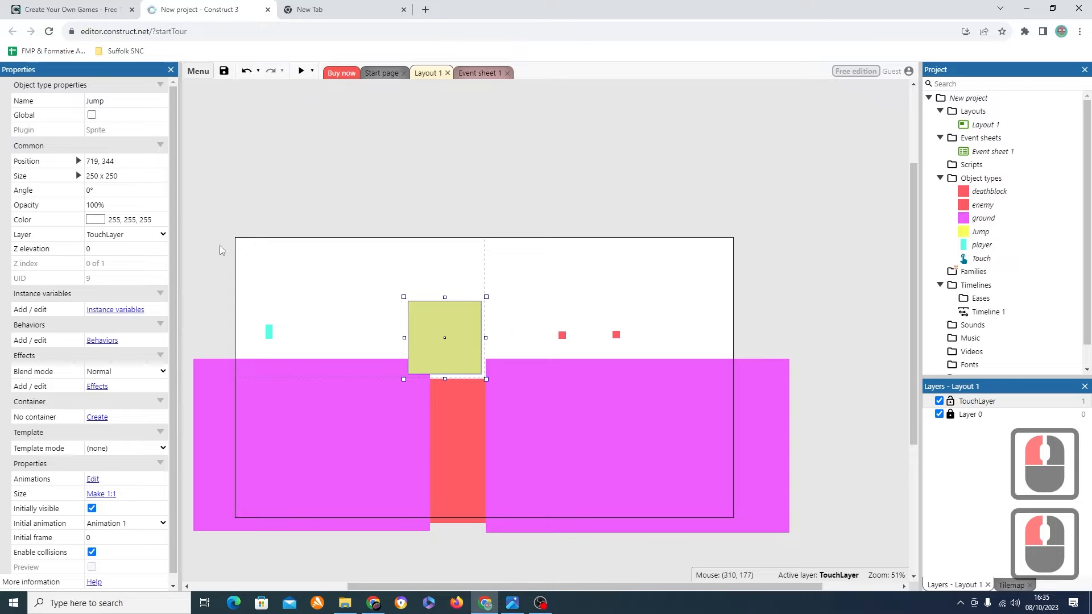
Step: Resize the Jump sprite to 175 x 175 and move it over the gap to about 754, 370
click(107, 178)
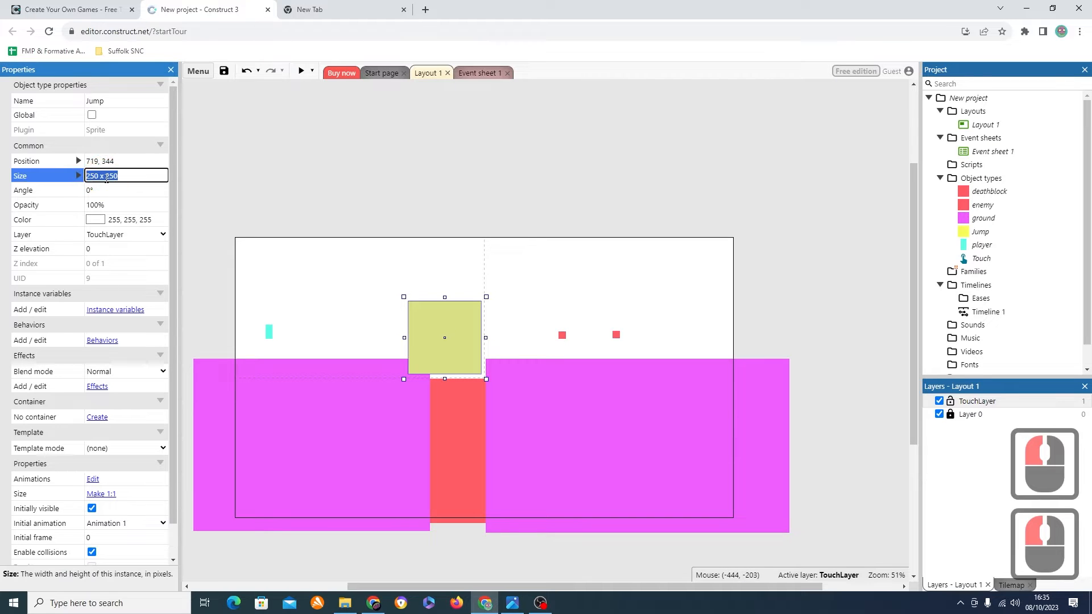
text(175)
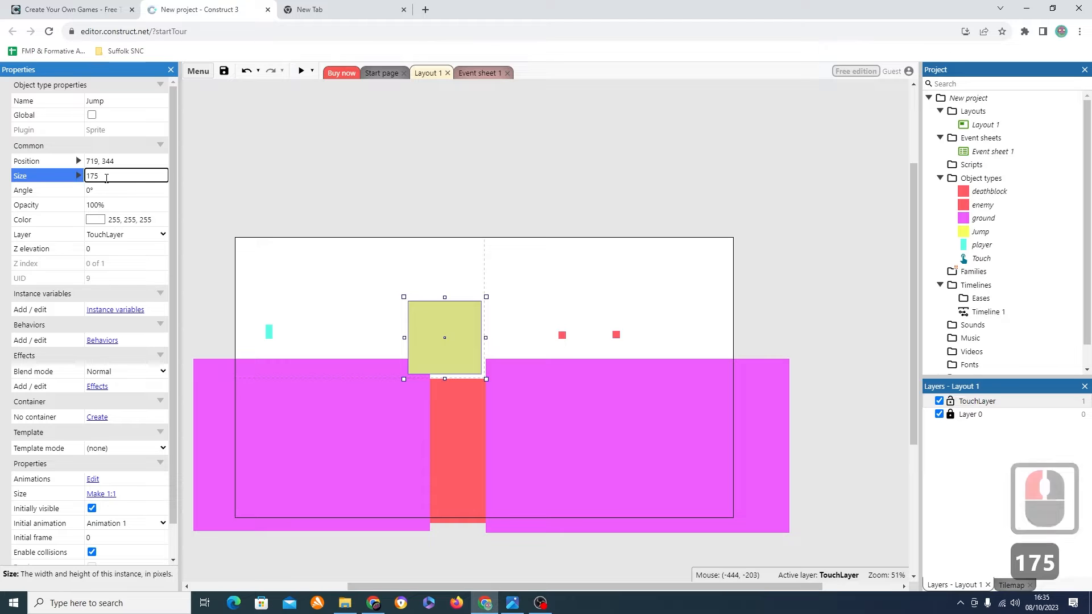
text(,175)
key(Return)
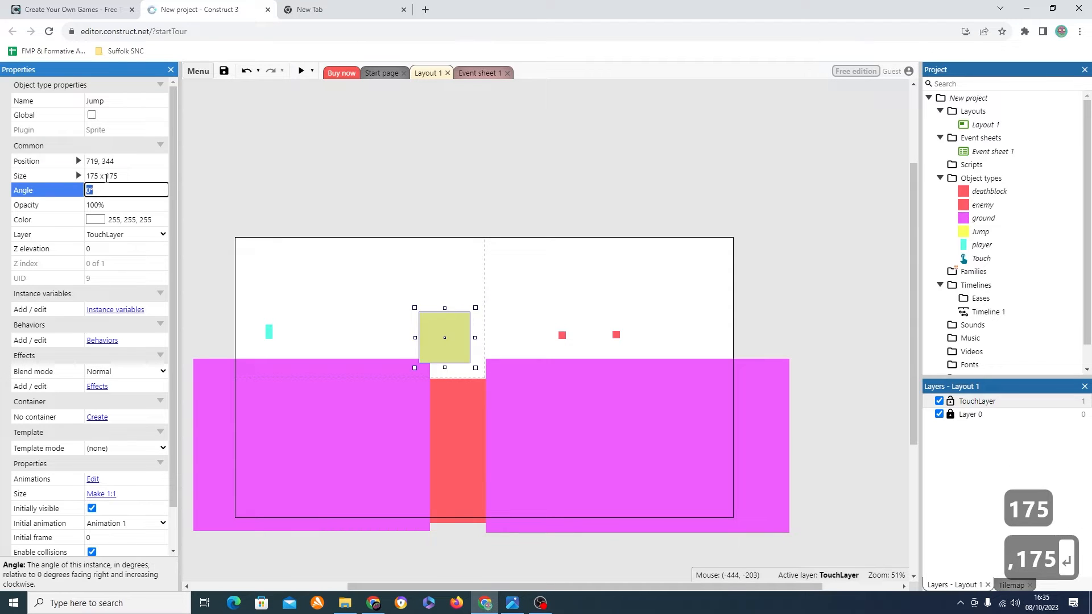
drag(456, 343, 466, 350)
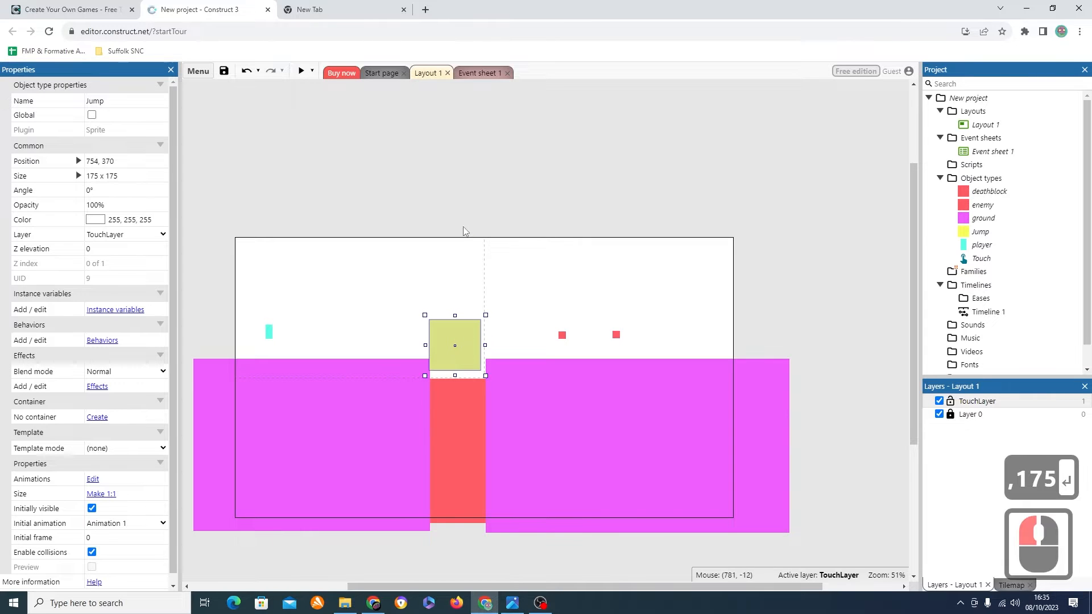
Step: Preview the layout, run the player right and jump over the gap, and close the preview
double_click(461, 190)
click(301, 70)
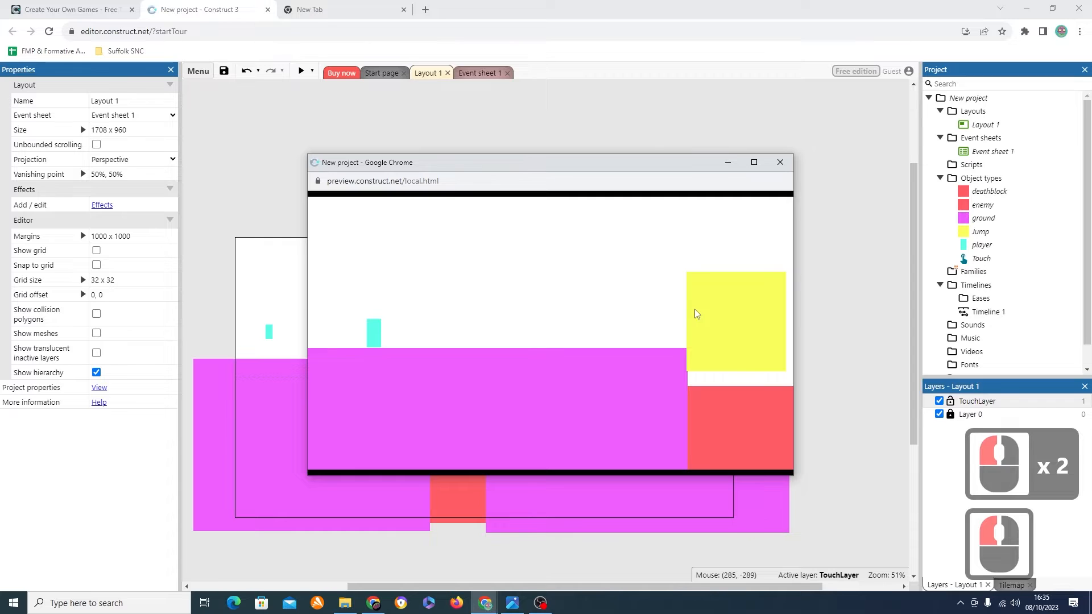
key(Right)
key(Right)
key(Right)
key(Right)
key(Right)
key(Right)
key(Right)
key(Right)
key(Right)
key(Right)
key(Right)
key(Right)
key(Right)
key(Right)
key(Right)
key(Right)
key(Right)
key(Right)
key(Right)
key(Right)
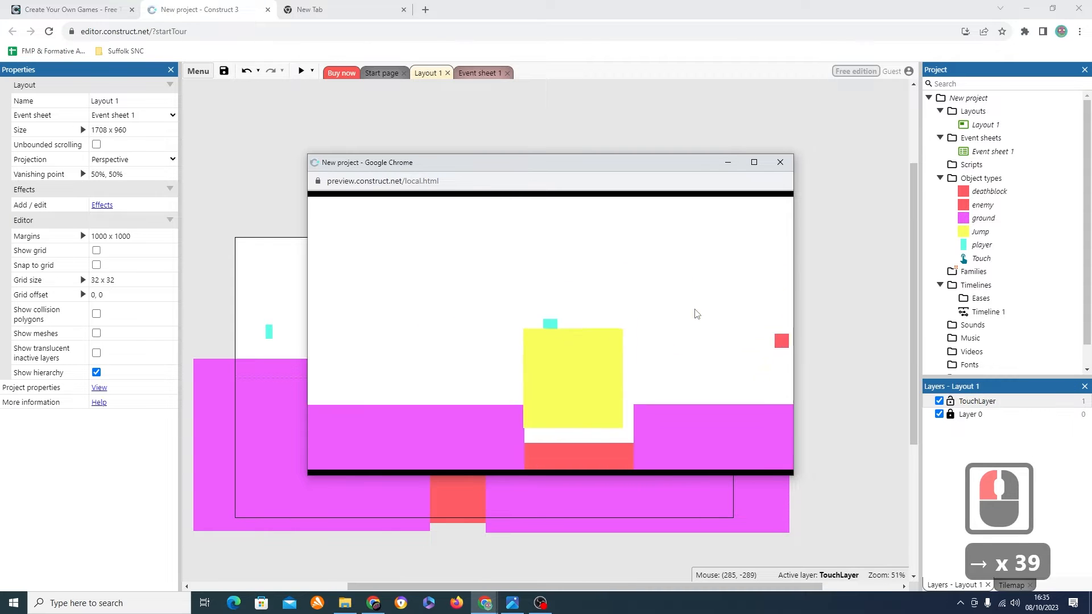
key(Up)
key(Up)
key(Up)
key(Up)
key(Up)
key(Up)
key(Up)
key(Up)
key(Up)
key(Up)
key(Up)
key(Up)
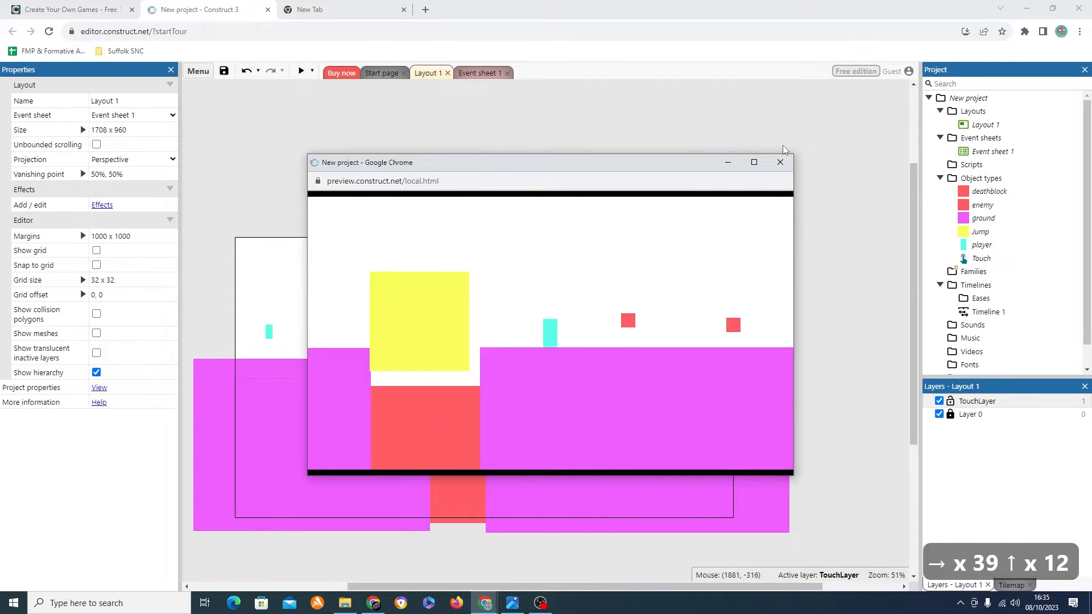
click(780, 162)
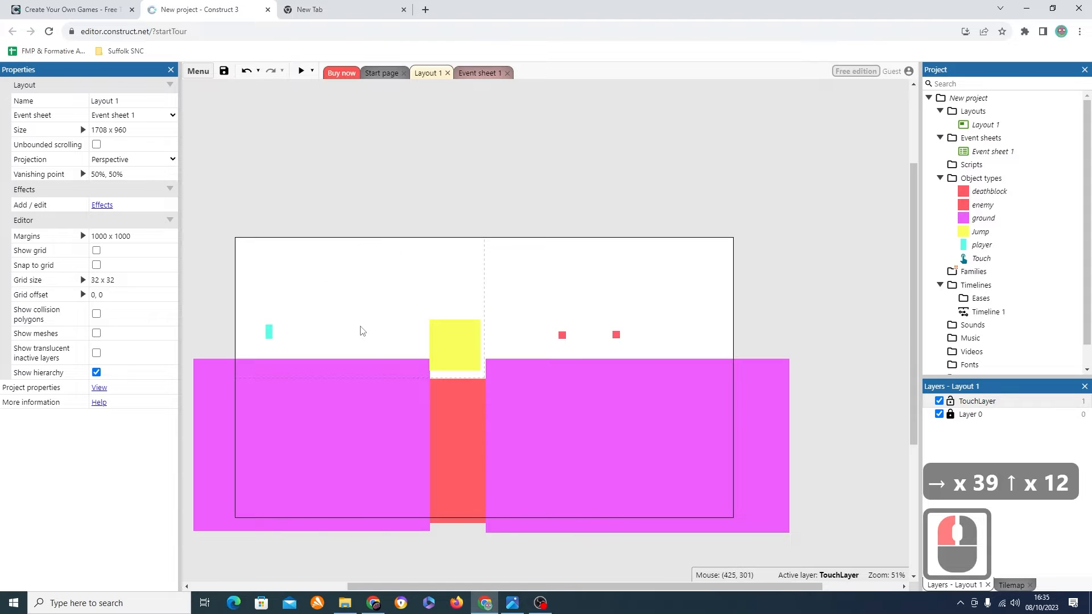
Step: Clone the Jump object type and clone its copy once more to get two additional button sprites
click(981, 234)
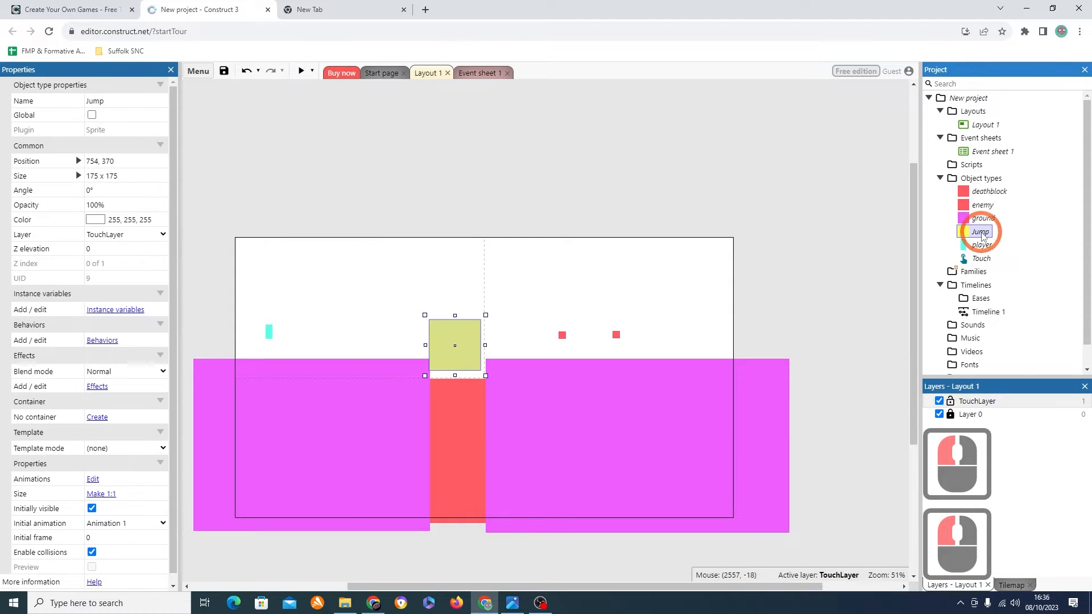
click(720, 233)
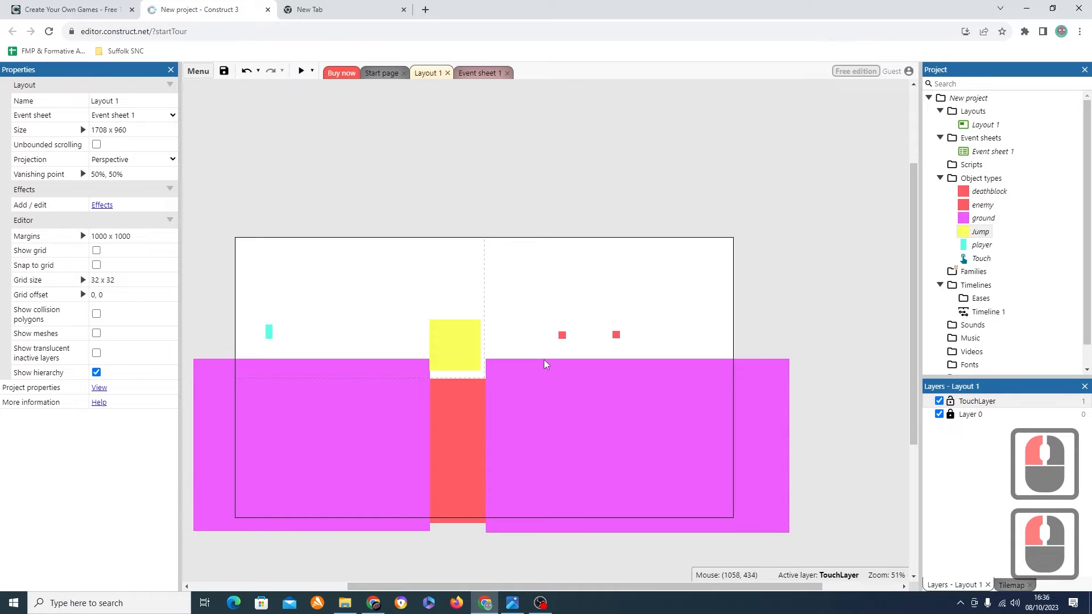
click(978, 233)
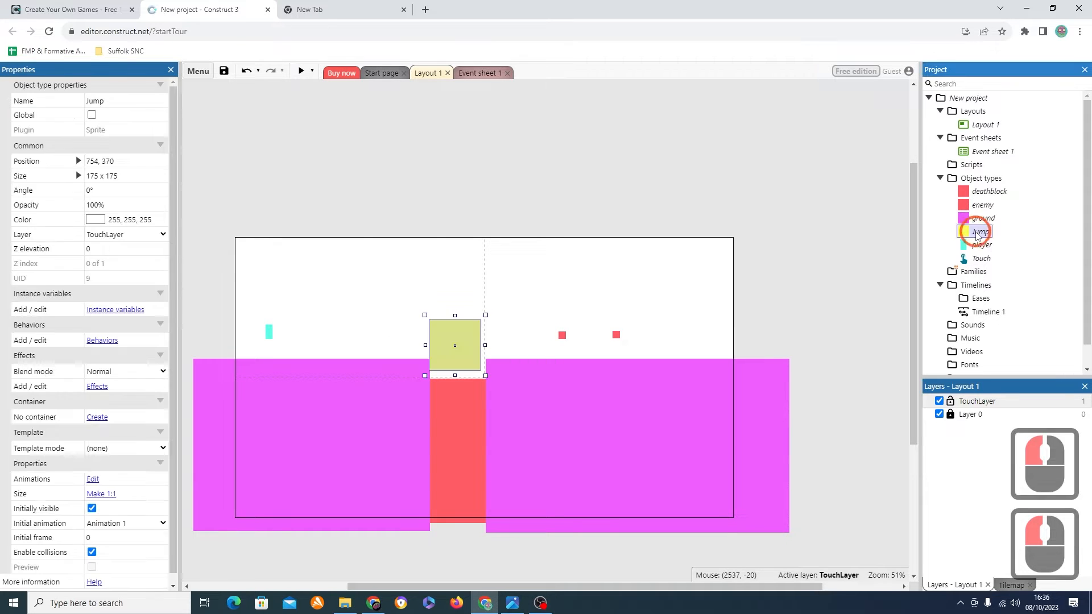
right_click(978, 234)
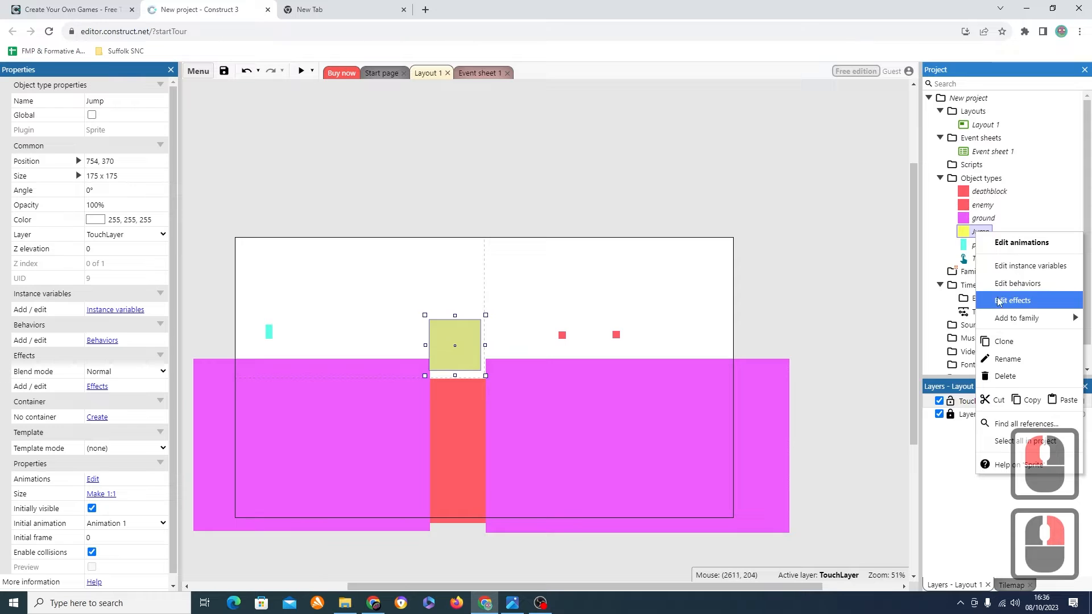
click(997, 342)
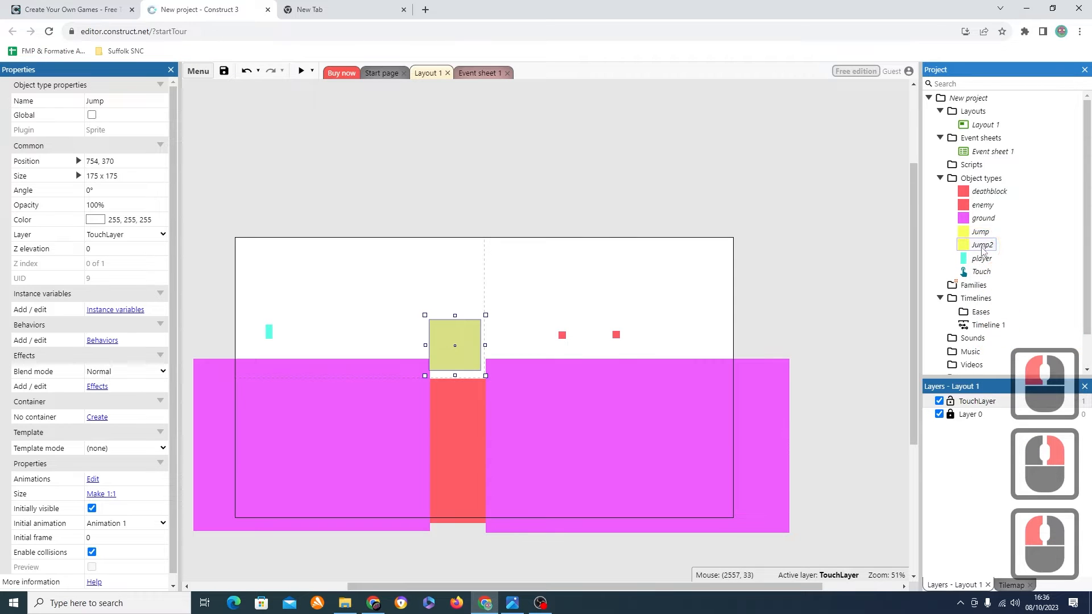
right_click(982, 246)
click(997, 354)
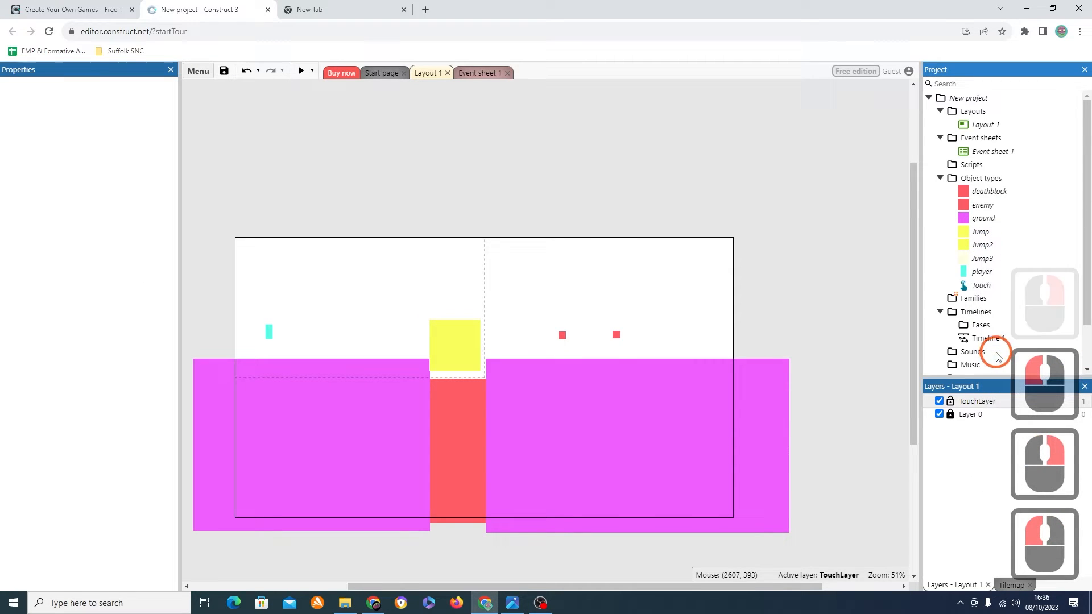
Step: Try to rename the Jump2 object type as Left
right_click(977, 245)
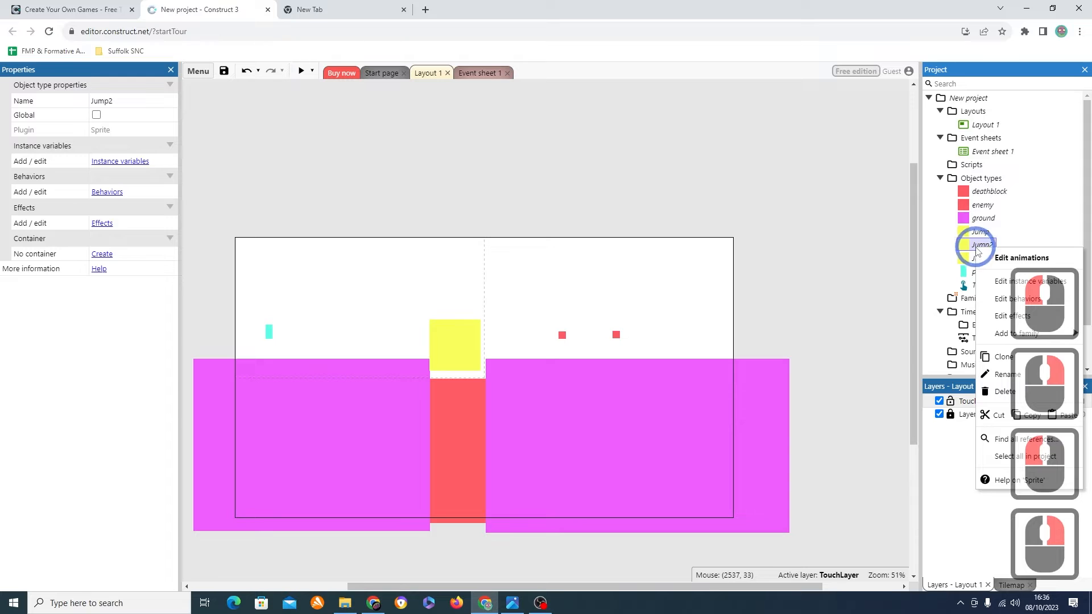
click(1005, 375)
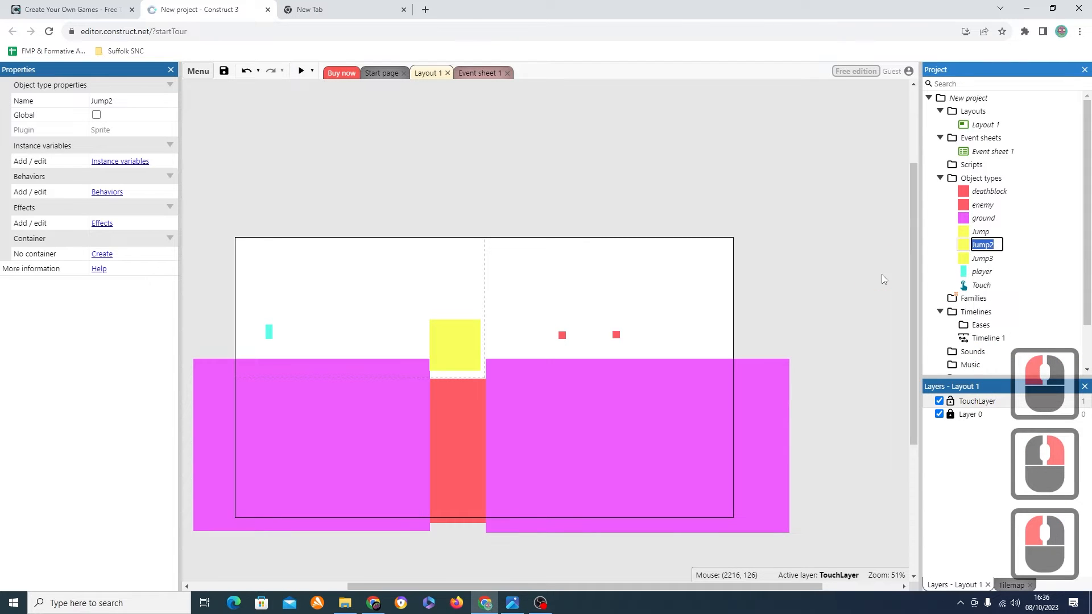
text(Left)
key(Return)
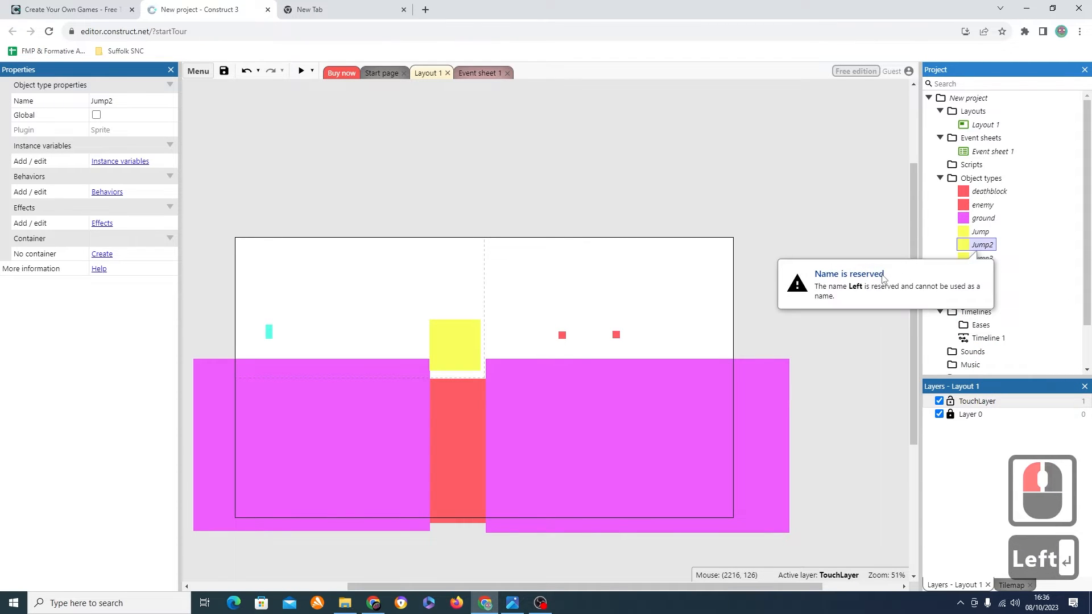
Step: Rename the Jump2 object type as TLeft
right_click(984, 246)
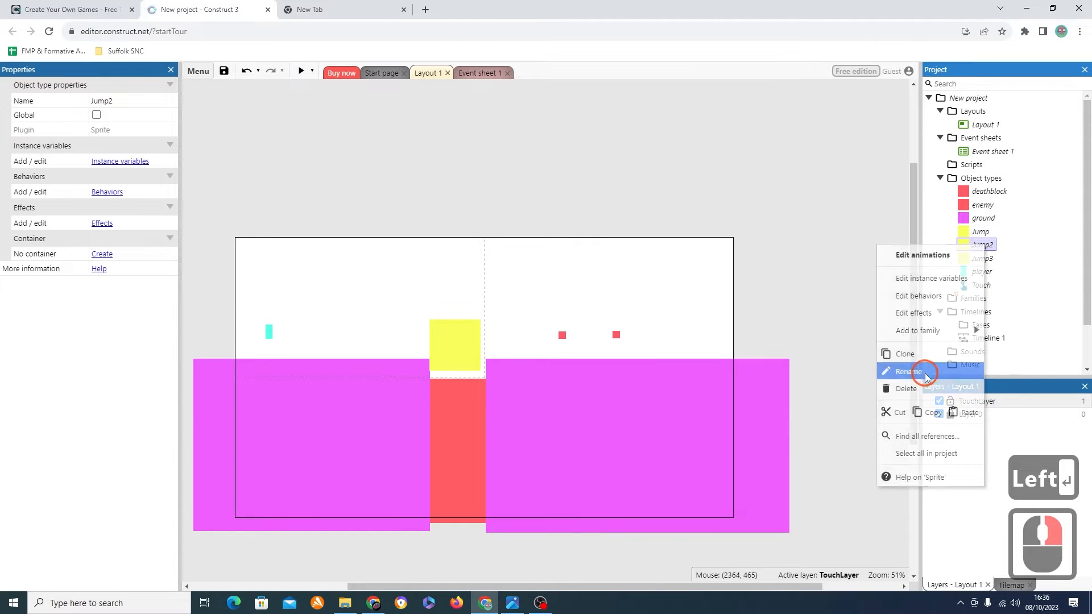
click(908, 372)
text(T)
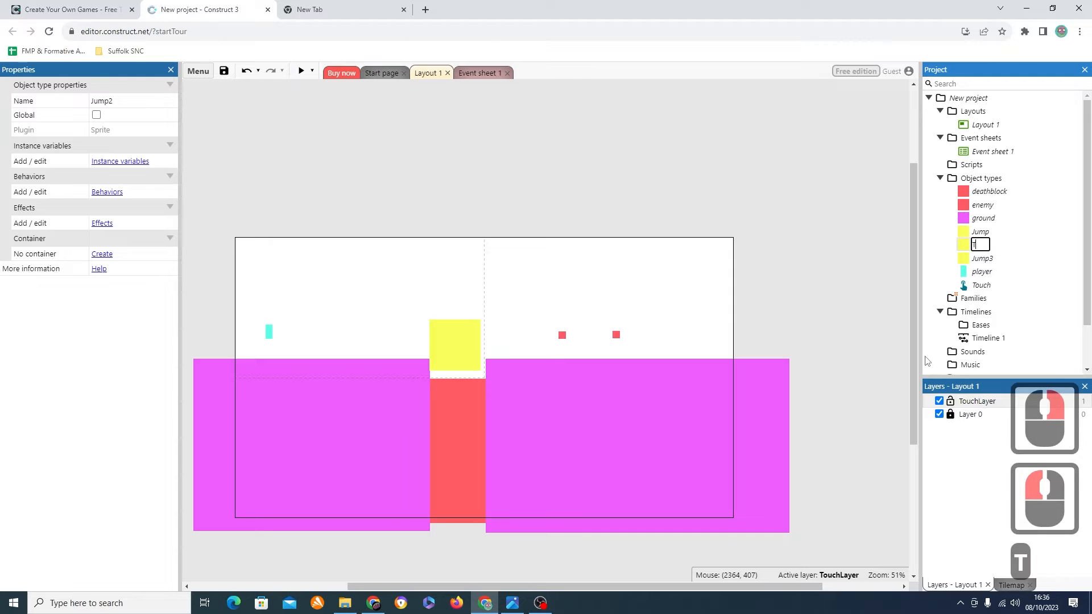
text(Left)
key(Return)
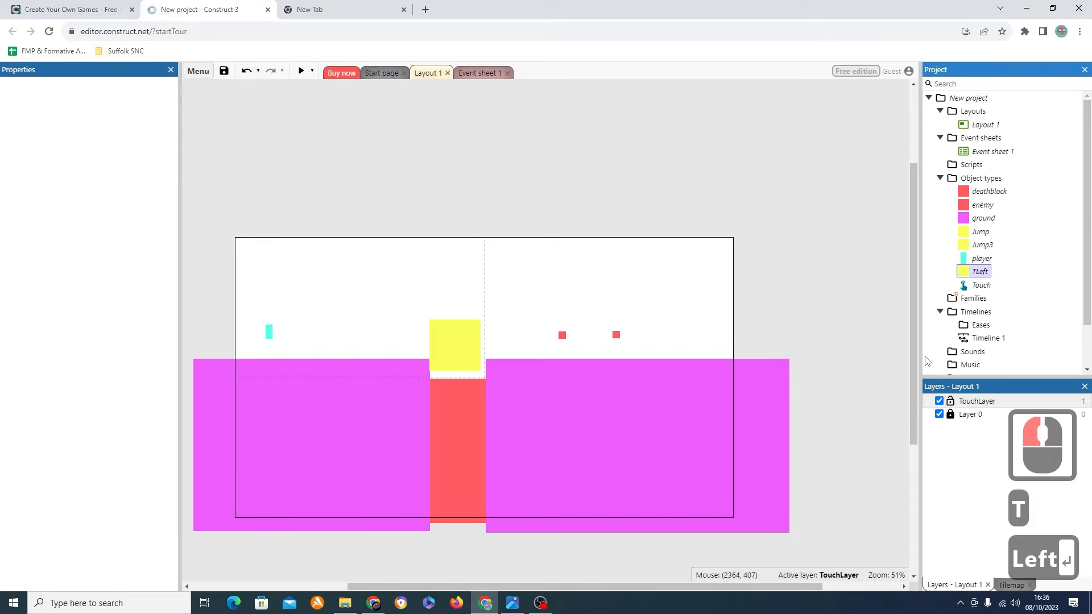
Step: Rename the Jump object type as TJump
click(987, 232)
right_click(987, 231)
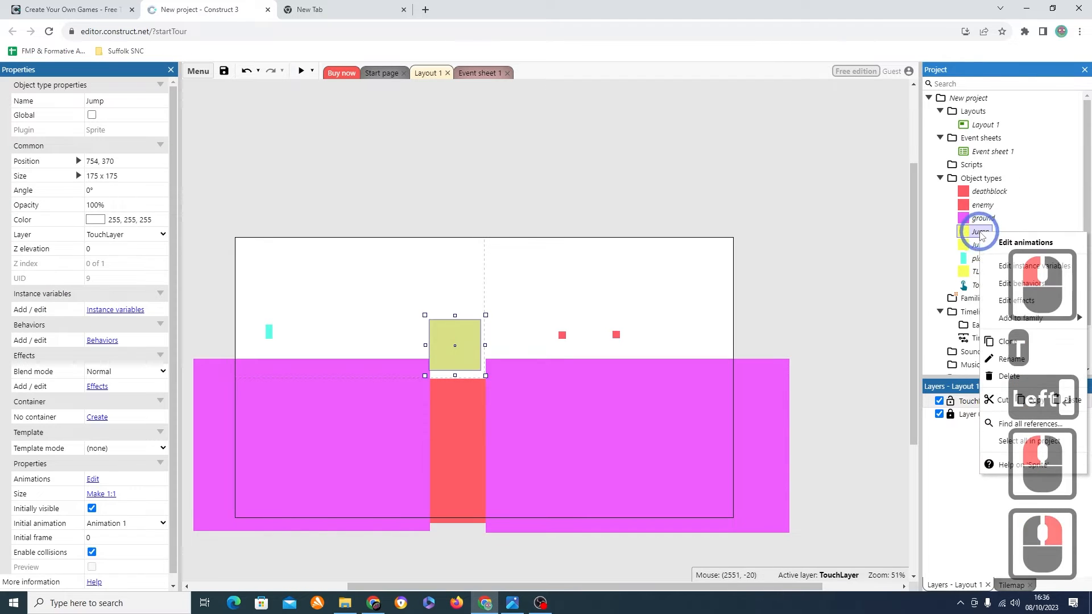
click(1012, 359)
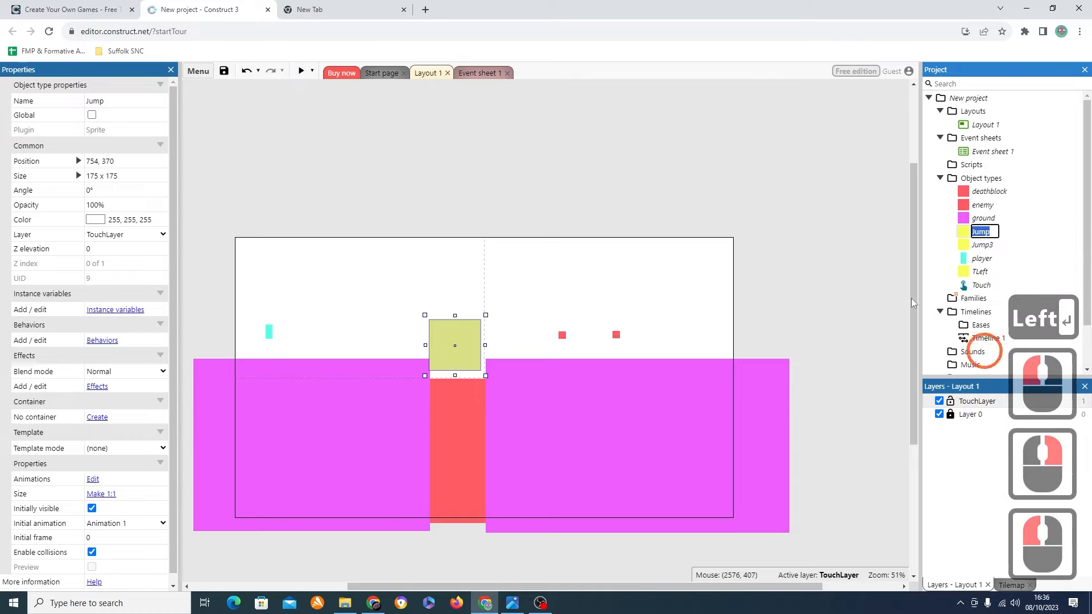
click(974, 231)
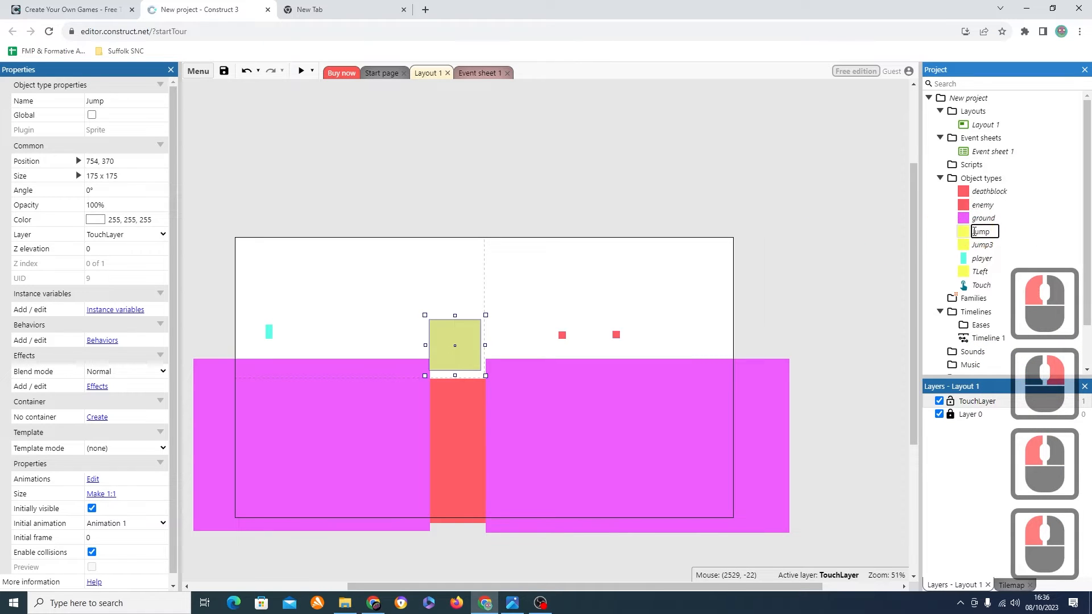
key(Return)
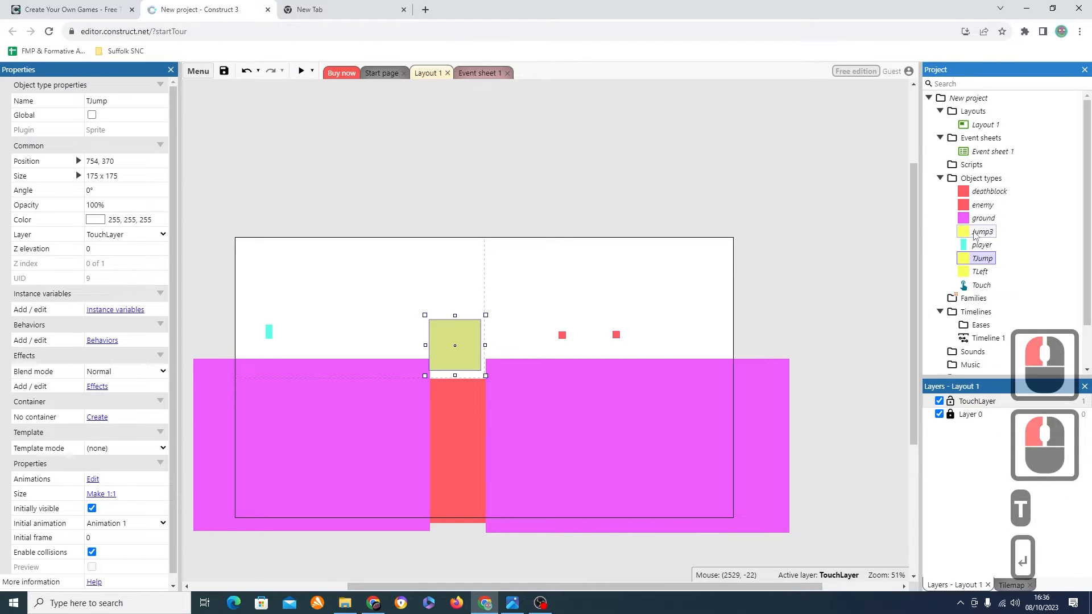
Step: Rename the Jump3 object type as TRight
click(980, 231)
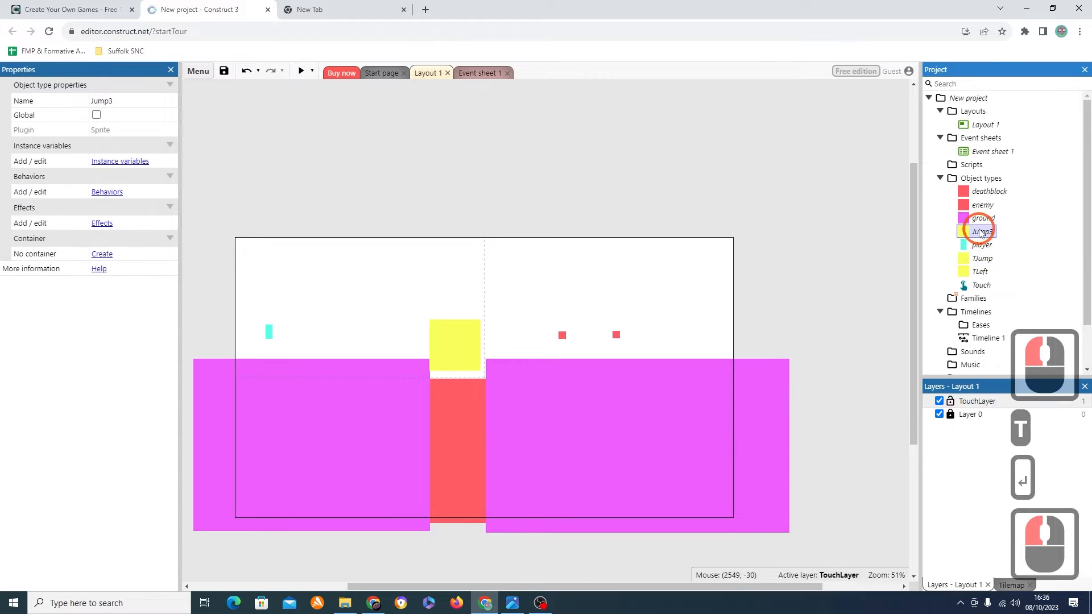
right_click(979, 230)
click(989, 354)
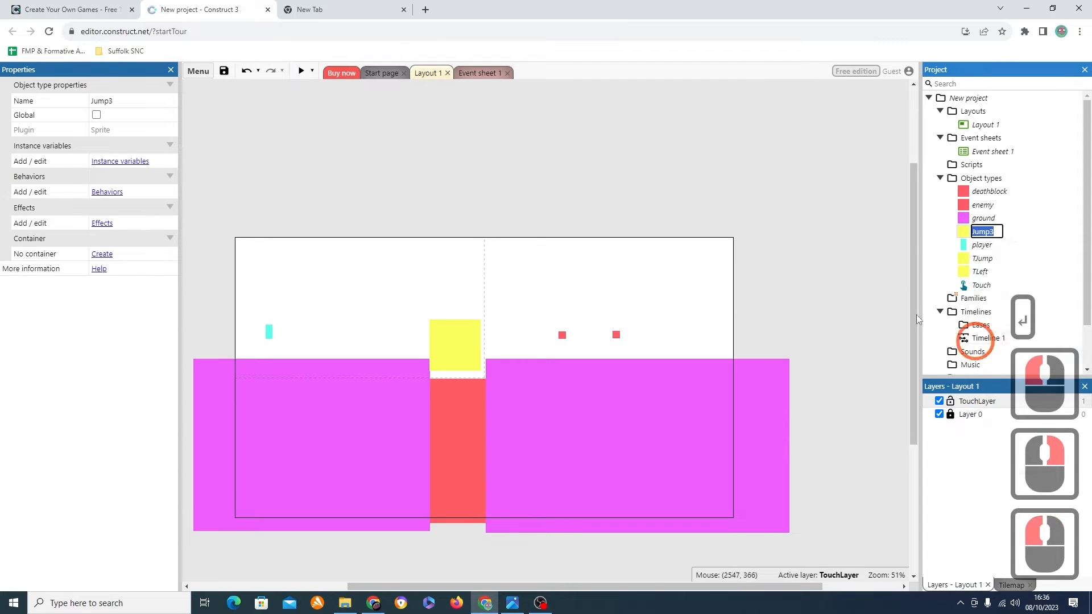
text(TRight)
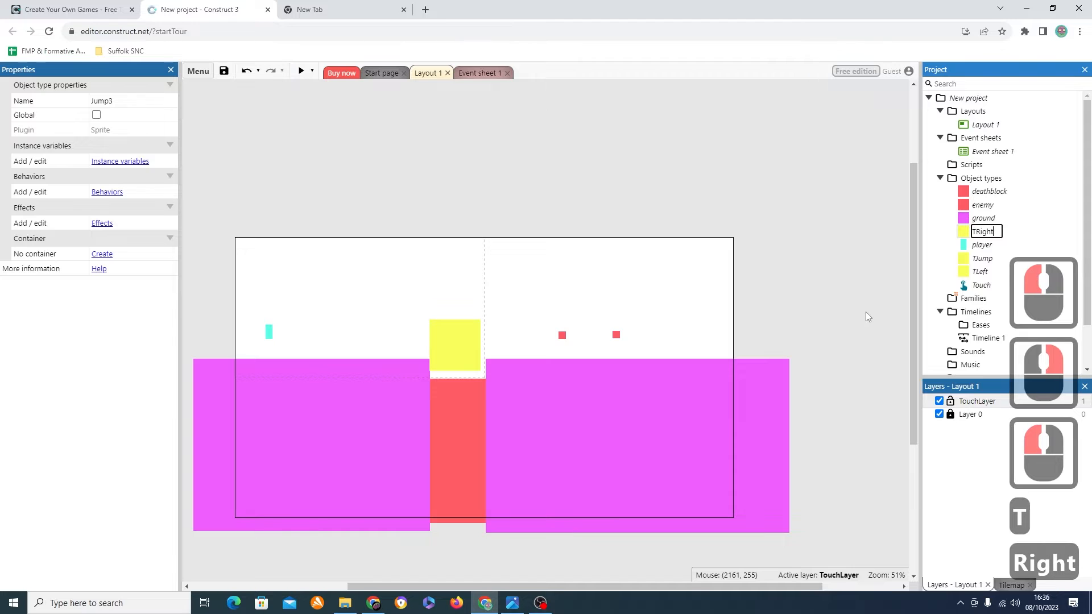
key(Return)
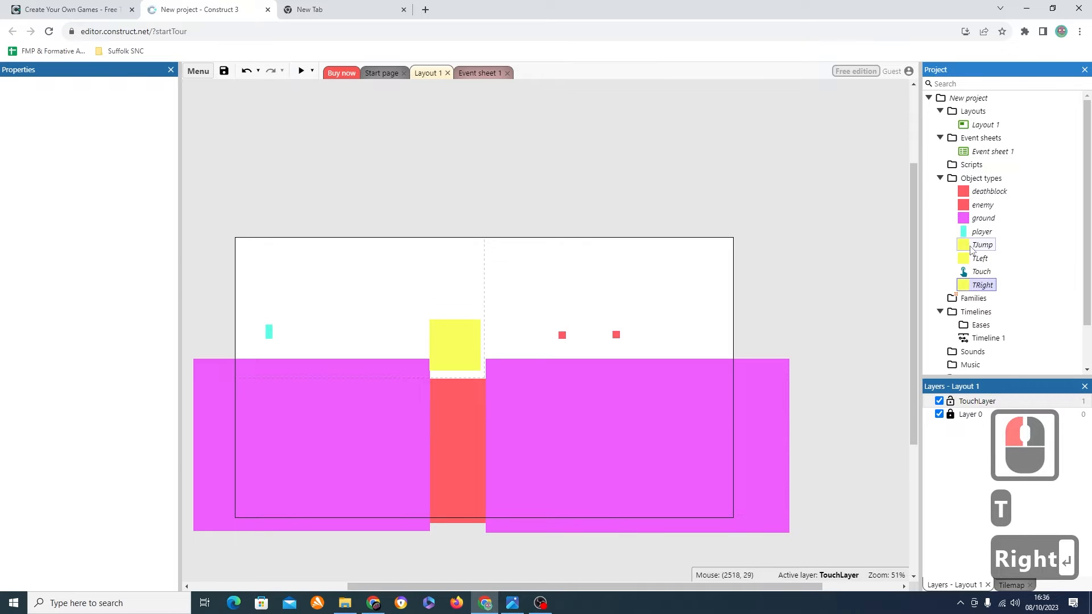
Step: Place TLeft at 107, 375 and TRight beside it at about 319, 375 on TouchLayer
drag(978, 257, 272, 347)
drag(980, 285, 337, 347)
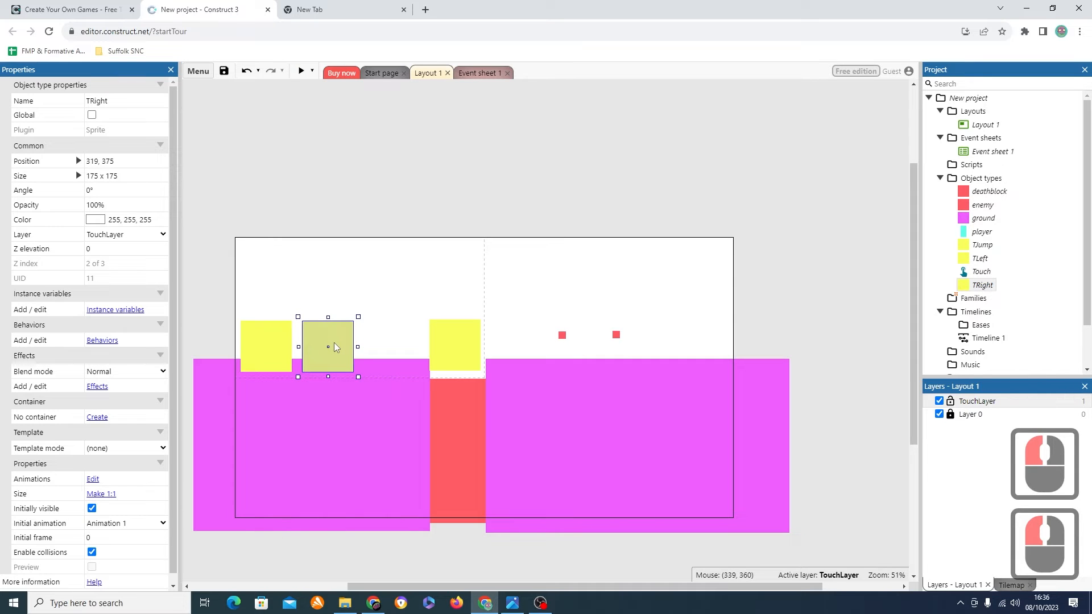
click(272, 348)
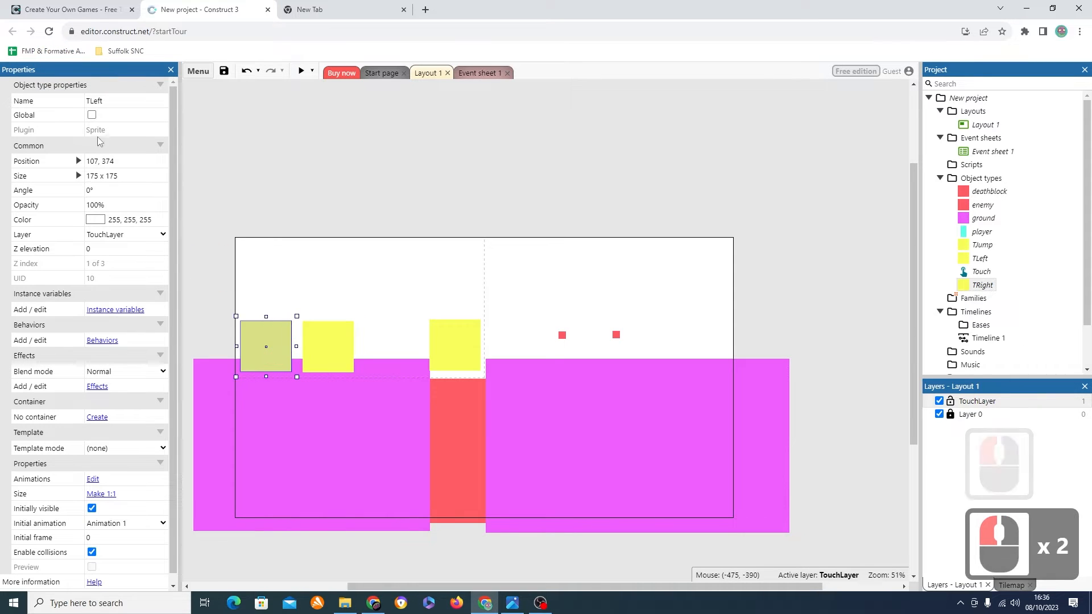
double_click(117, 160)
click(117, 160)
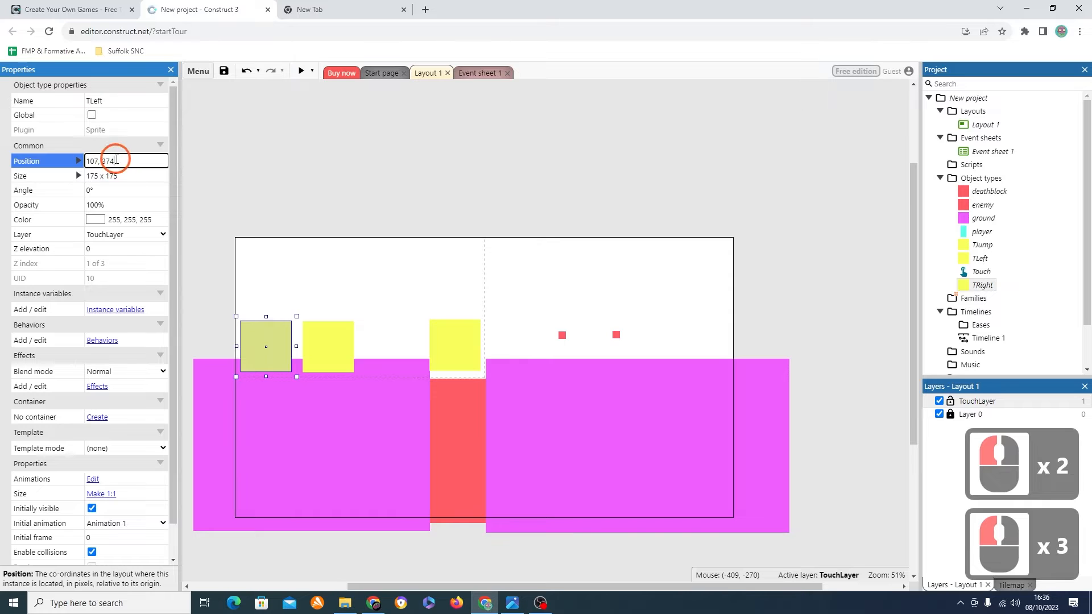
key(BackSpace)
text(5)
key(Return)
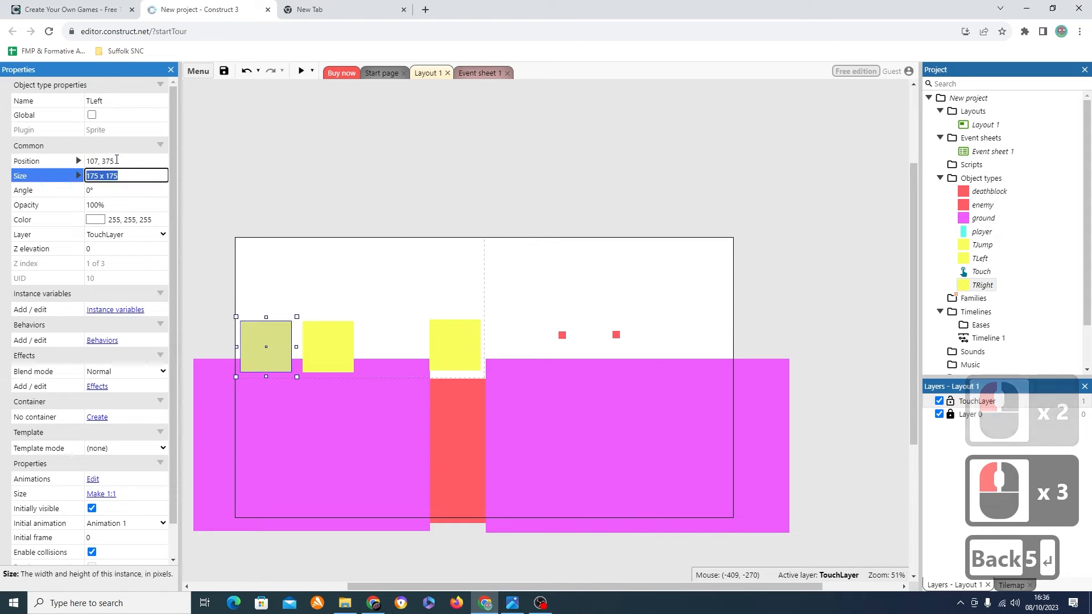
click(358, 354)
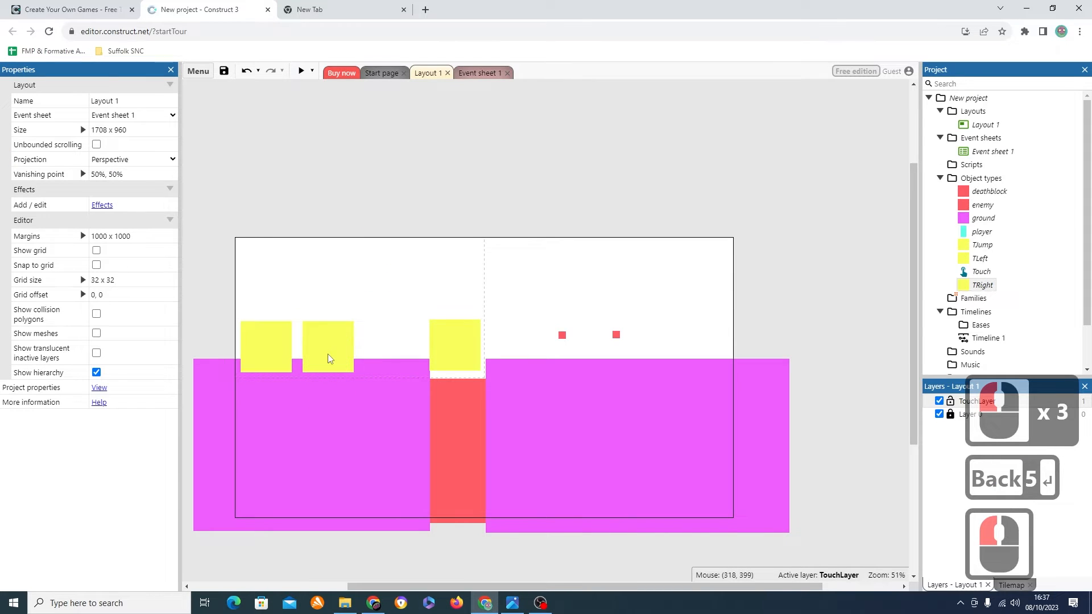
Step: Paint a blue left-pointing arrow on the TLeft sprite image with the Brush tool
double_click(267, 344)
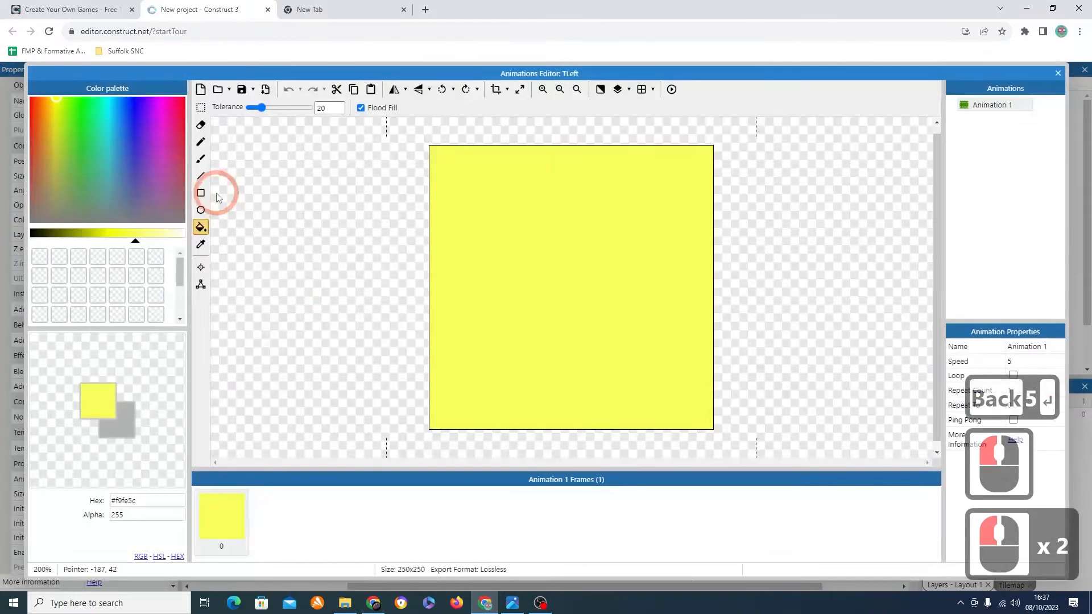
click(200, 158)
click(122, 142)
click(129, 101)
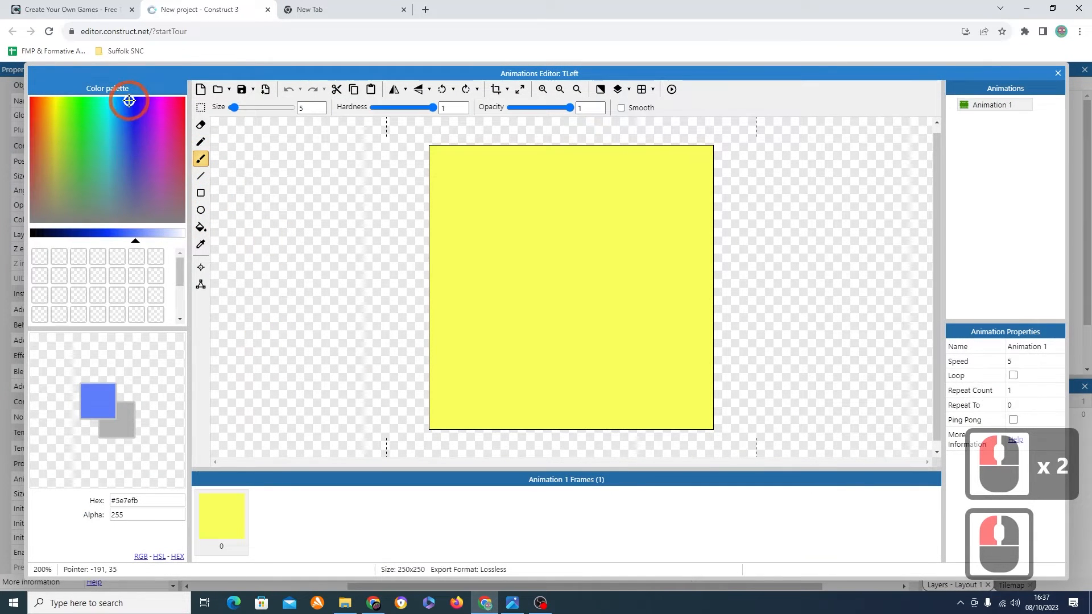
click(628, 293)
mouse_move(668, 289)
mouse_down()
mouse_move(463, 278)
mouse_move(537, 226)
mouse_up()
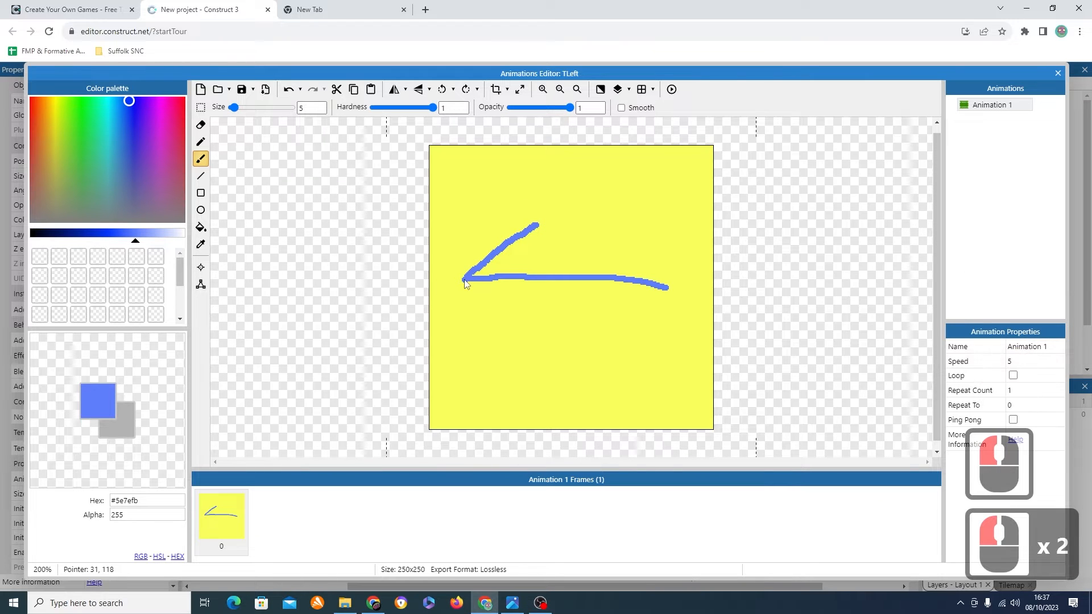
drag(463, 279, 540, 340)
click(1058, 73)
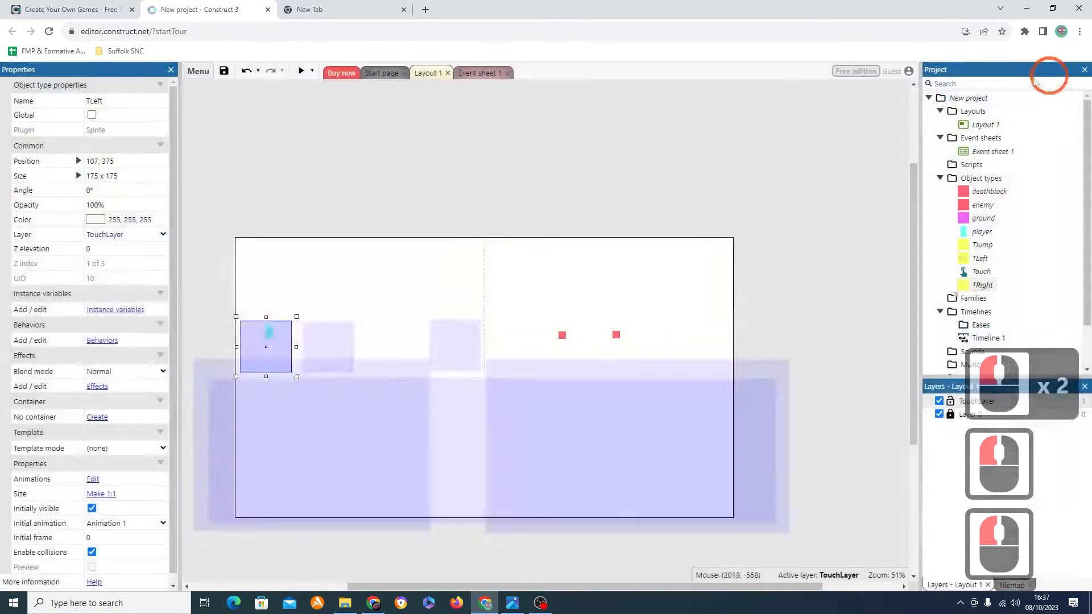
Step: Paint a matching blue right-pointing arrow on the TRight sprite image
click(329, 342)
double_click(329, 342)
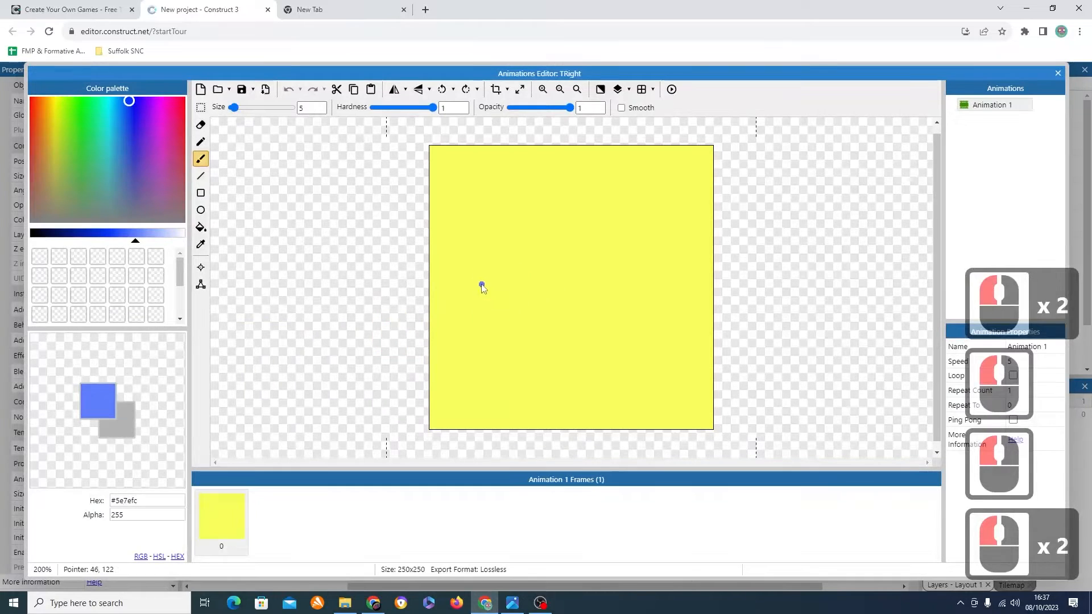
mouse_move(470, 277)
mouse_down()
mouse_move(677, 278)
mouse_move(593, 213)
mouse_up()
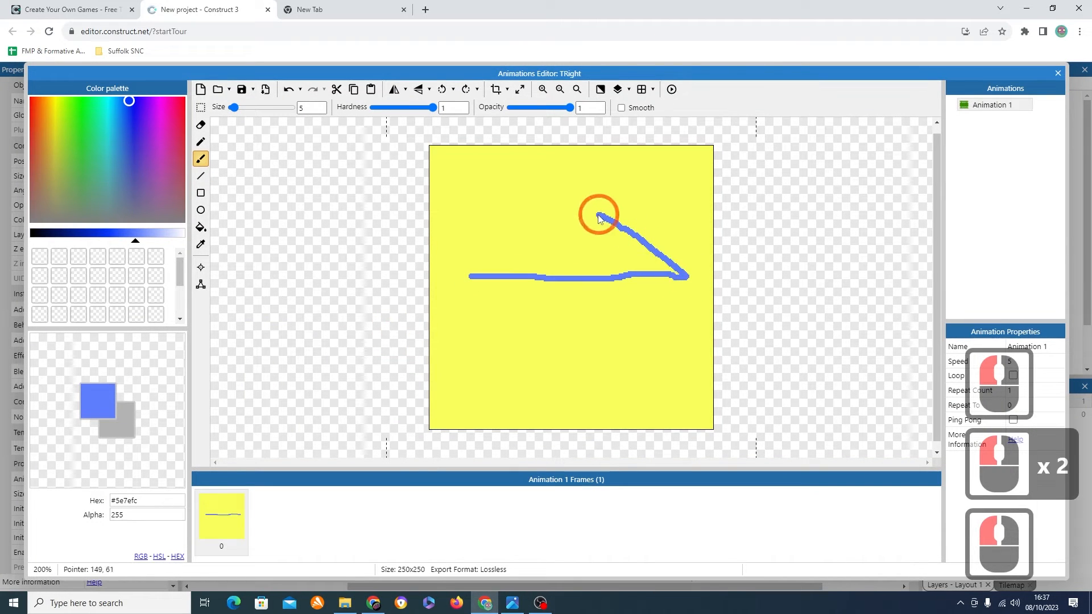
click(678, 274)
drag(685, 280, 594, 330)
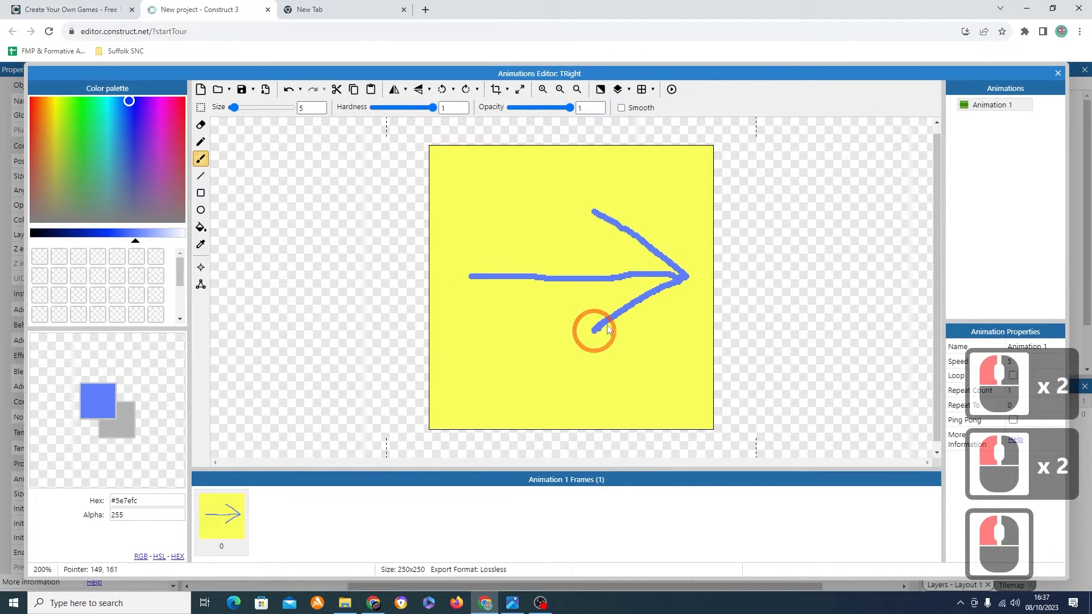
click(1058, 74)
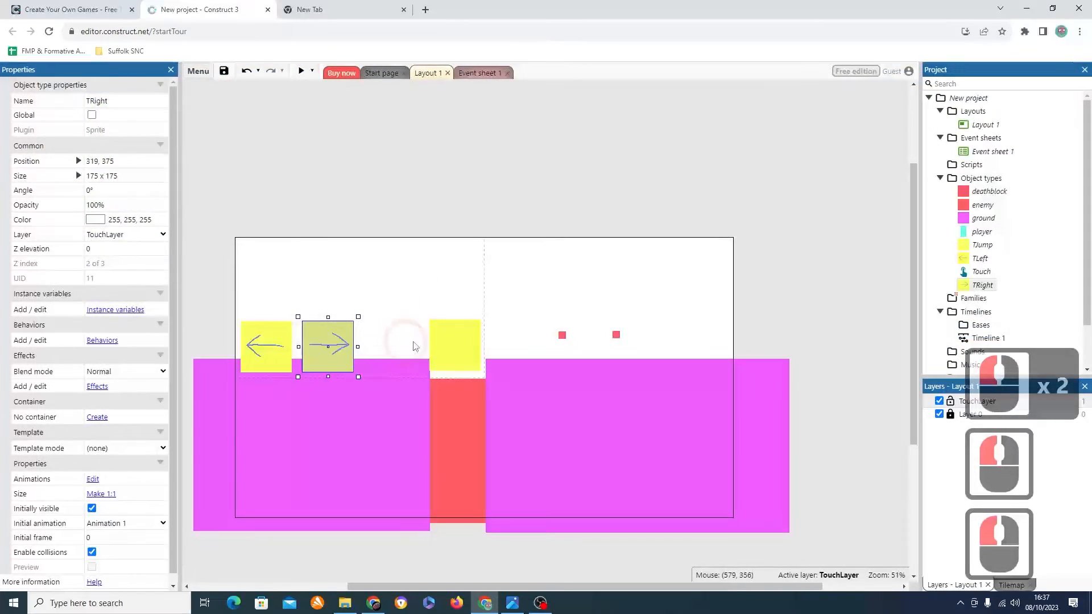
Step: Draw an unfilled blue circle with border thickness 11 and radius about 100 pixels on the TJump sprite image
double_click(443, 345)
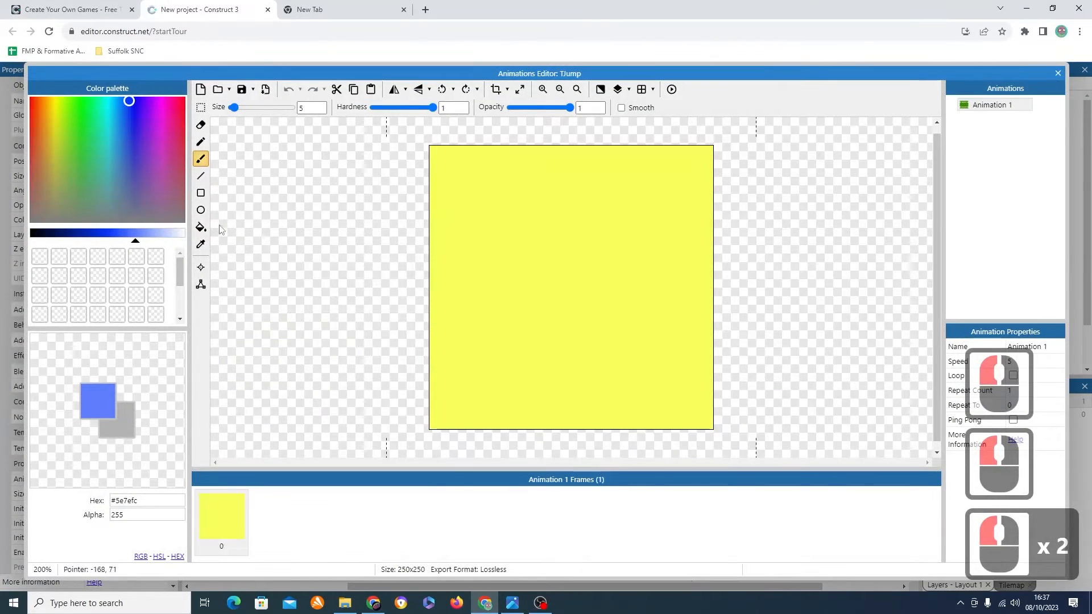
click(200, 210)
mouse_move(468, 191)
mouse_down()
mouse_move(616, 330)
mouse_move(532, 260)
mouse_up()
key(ctrl+z)
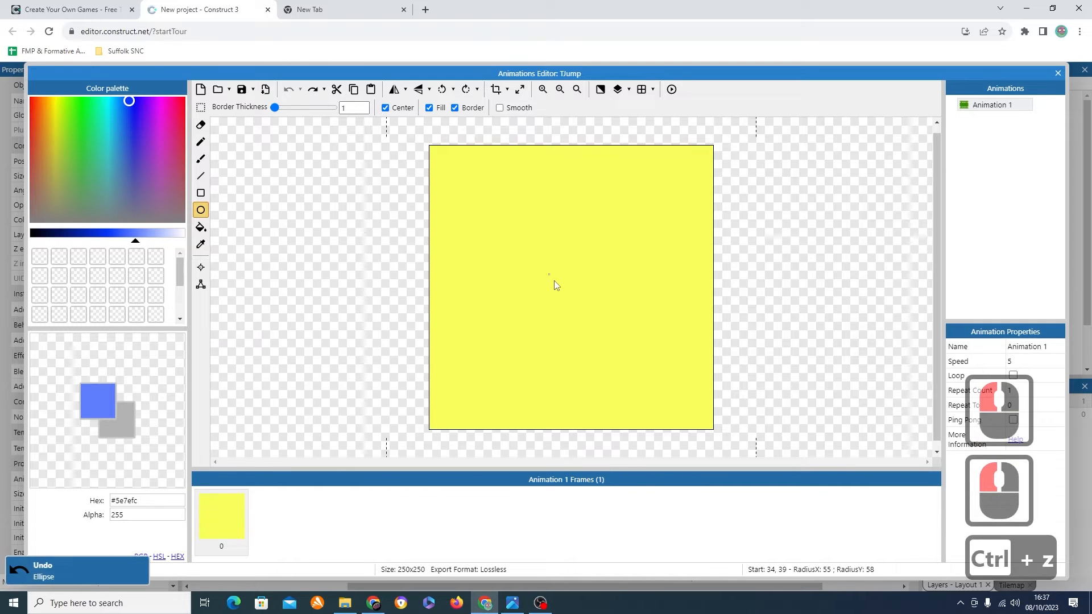
click(428, 107)
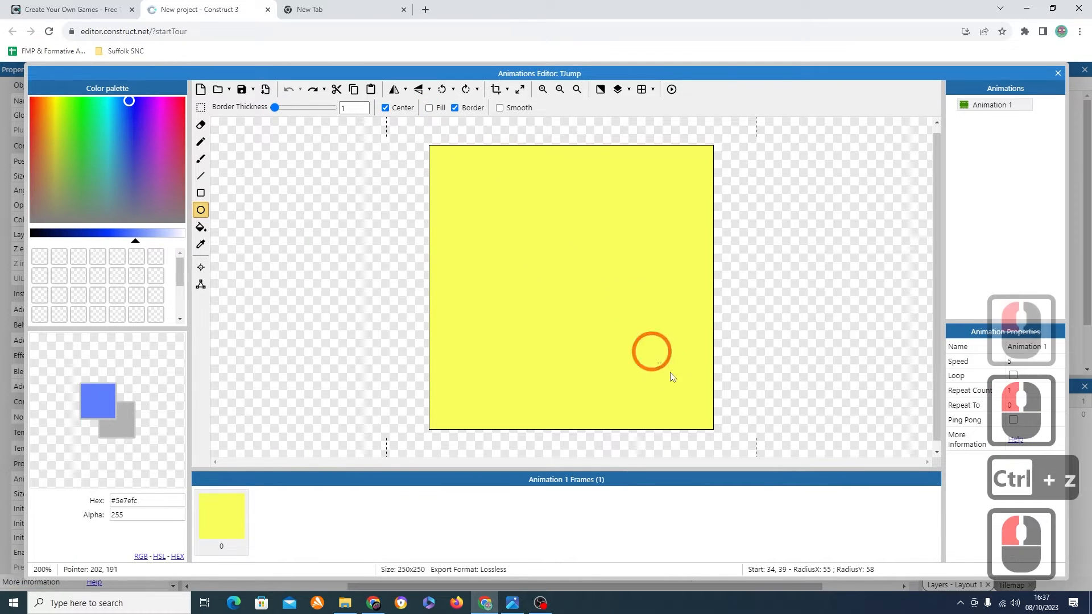
drag(577, 272, 688, 384)
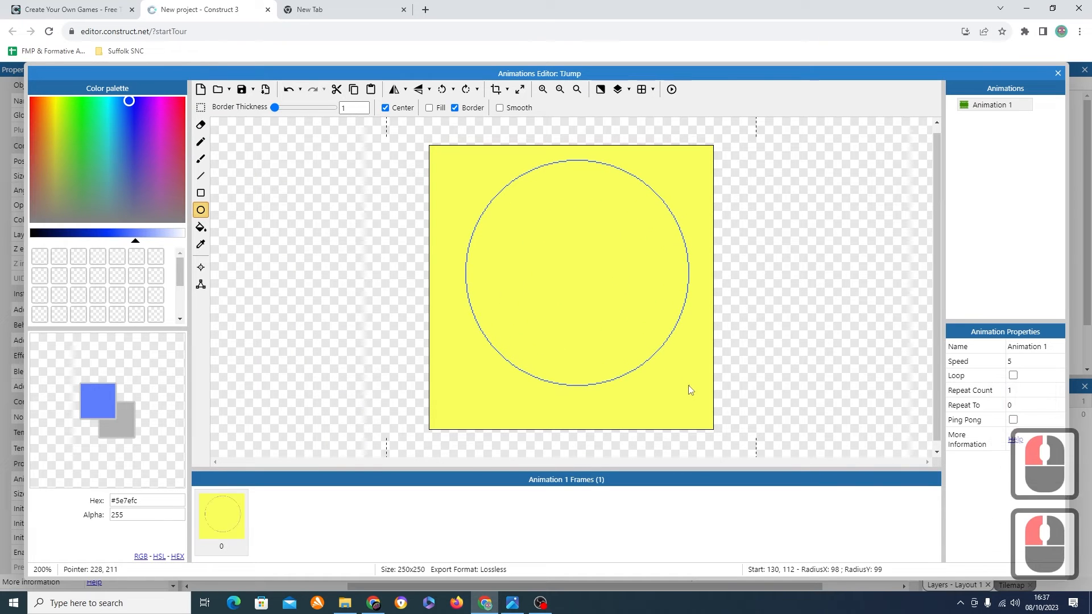
key(ctrl+z)
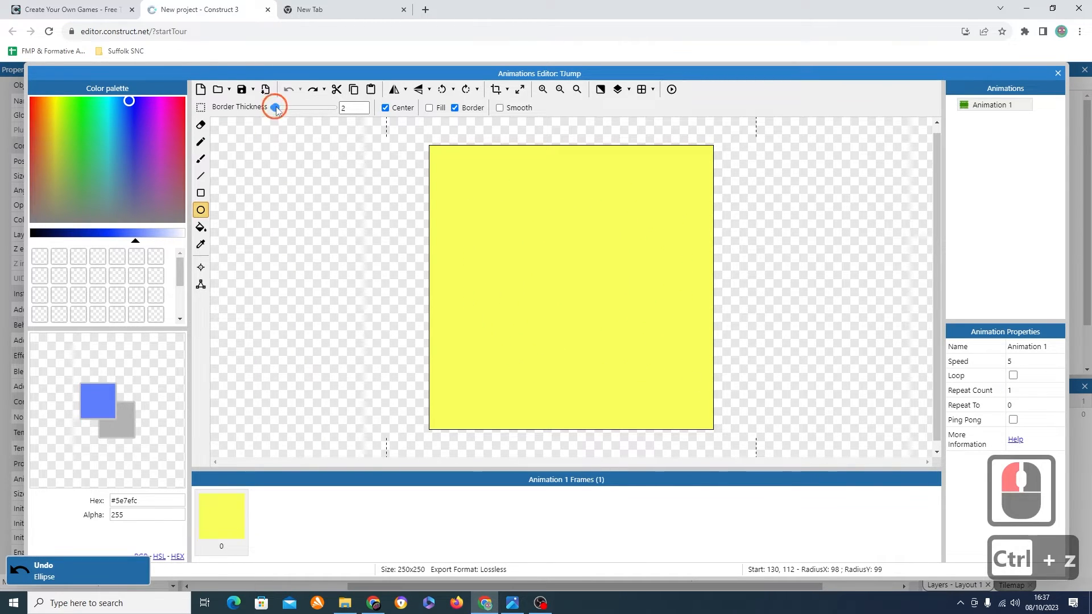
drag(276, 109, 280, 110)
drag(556, 284, 669, 401)
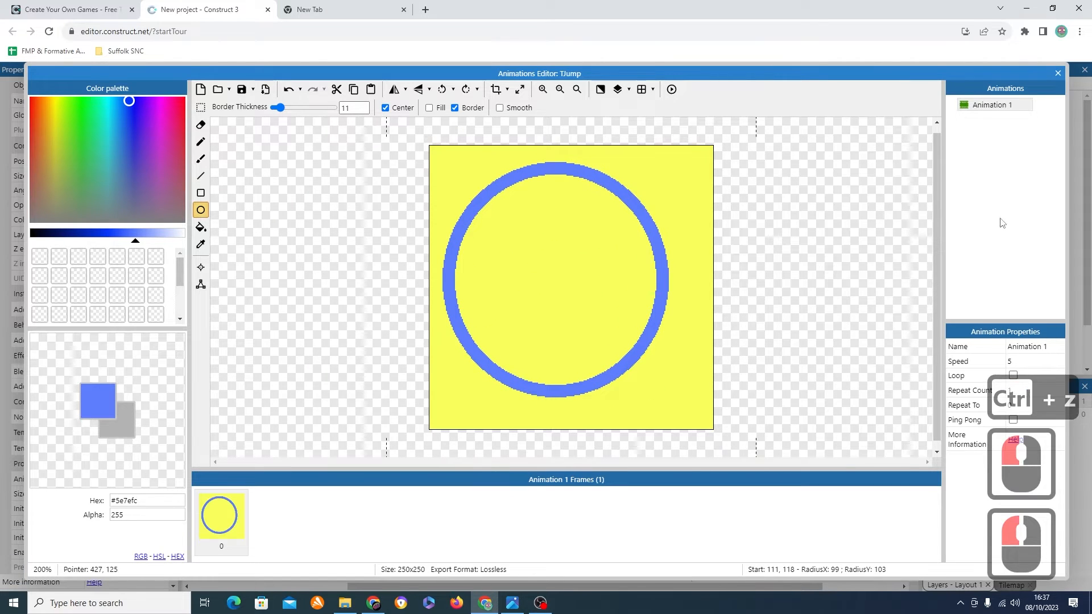
click(1059, 73)
click(421, 222)
click(414, 196)
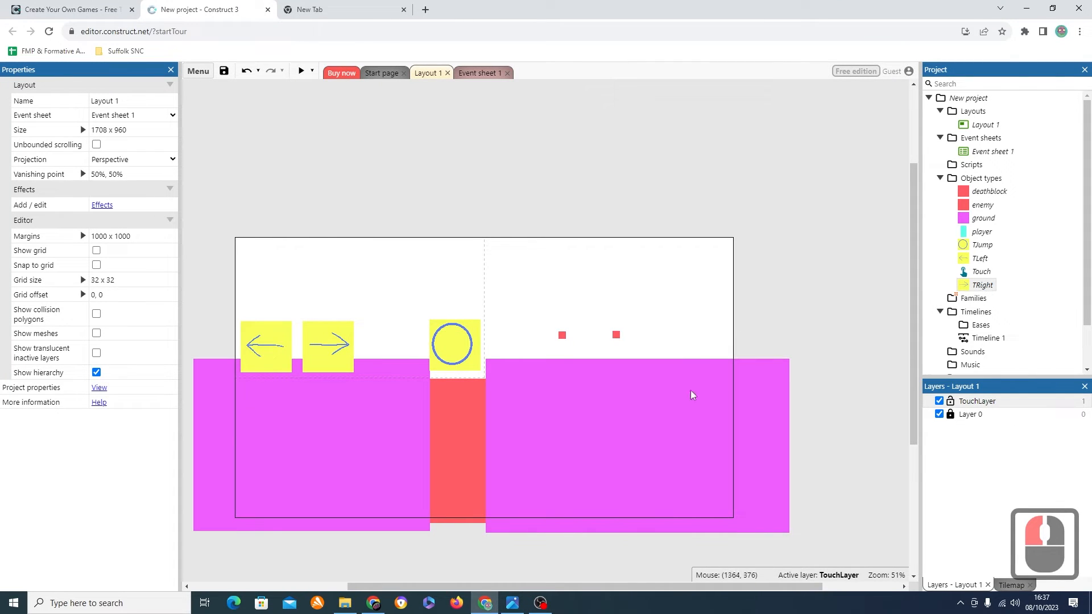
Step: Set the parallax of TouchLayer to 0,0
click(971, 401)
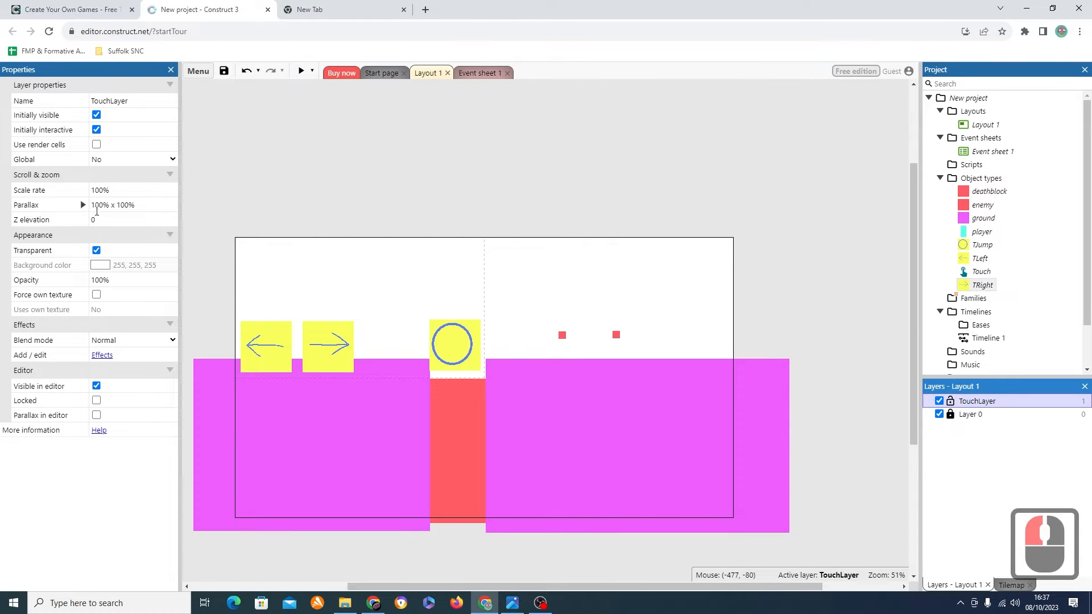
click(97, 208)
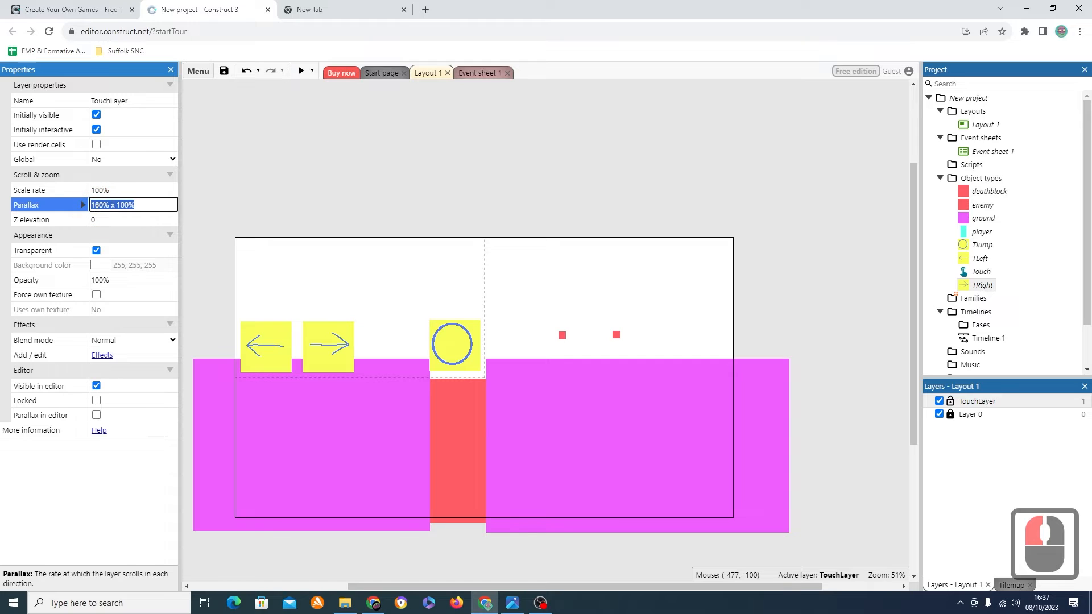
text(0)
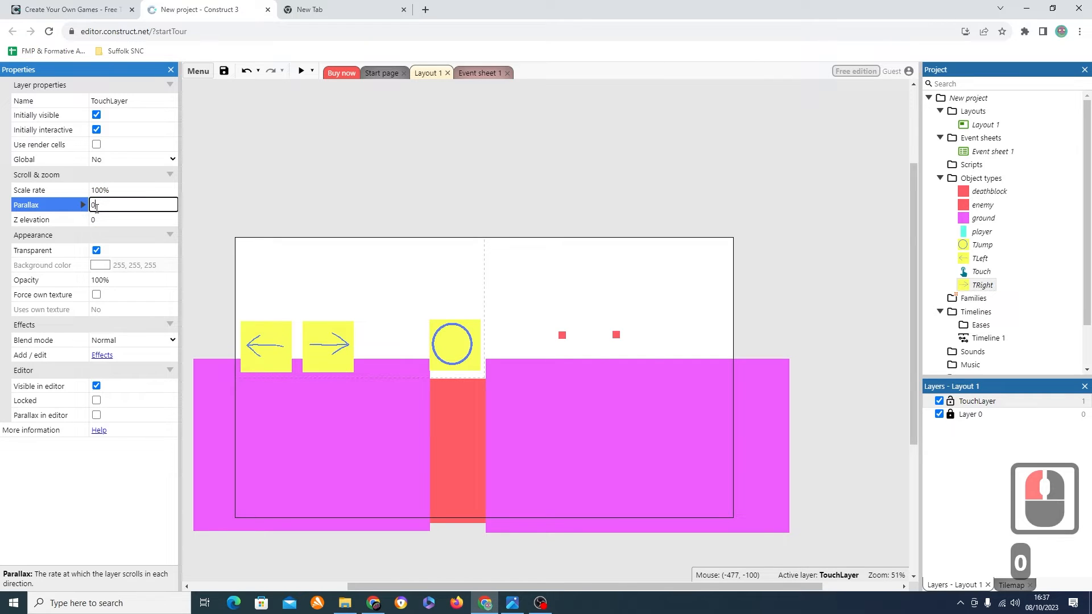
text(,0)
key(Return)
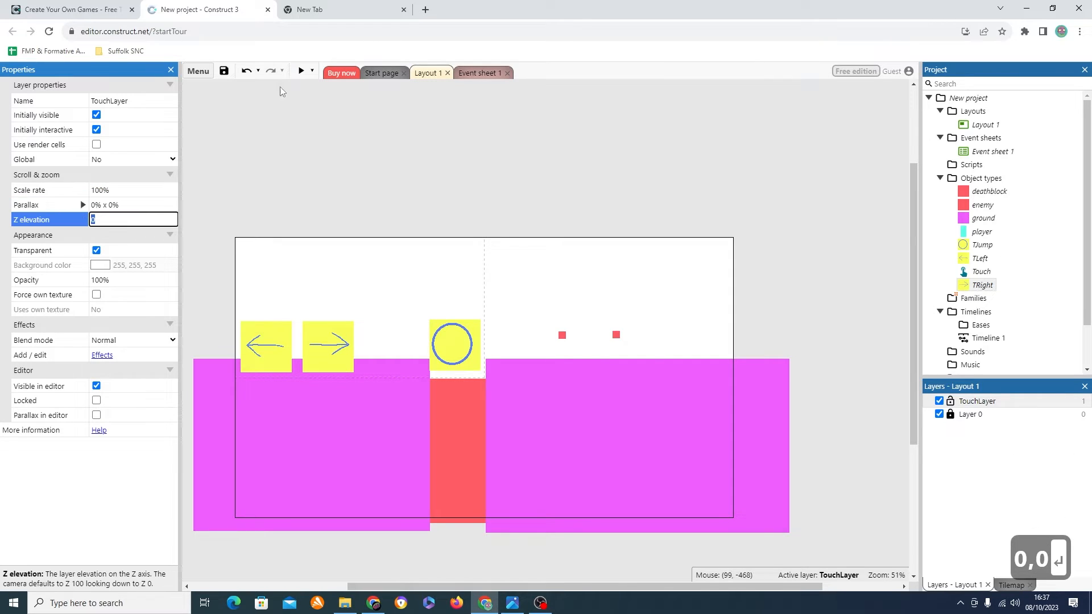
Step: Preview the layout, run the player to the right and jump to check how the touch buttons behave during scrolling, and close the preview
click(301, 70)
click(301, 71)
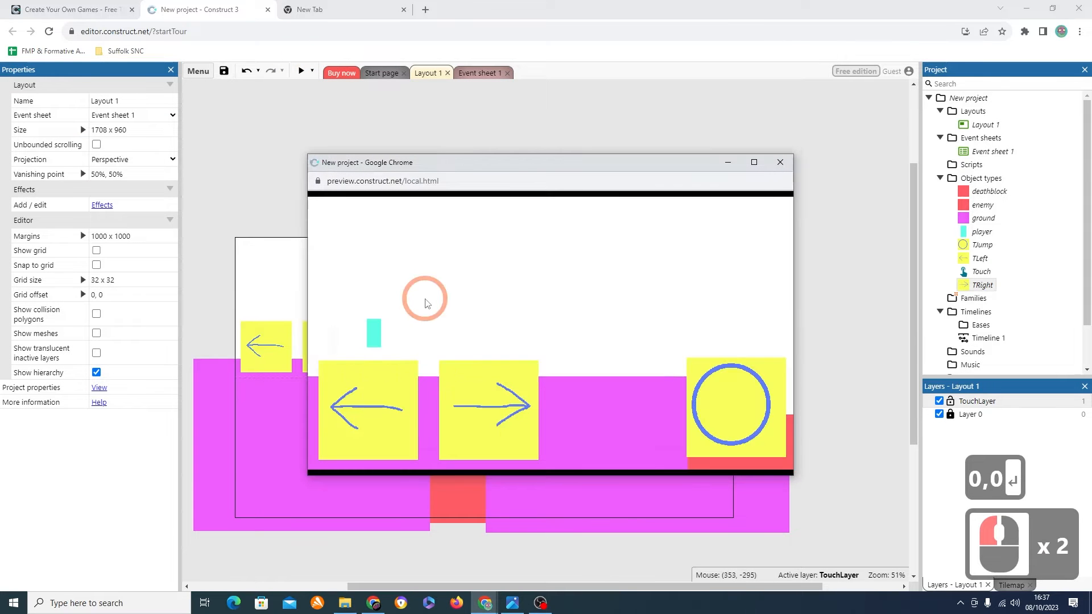
key(Right)
key(Right)
key(Right)
key(Right)
key(Right)
key(Right)
key(Right)
key(Right)
key(Right)
key(Right)
key(Right)
key(Right)
key(Right)
key(Right)
key(Right)
key(Right)
key(Right)
key(Right)
key(Right)
key(Right)
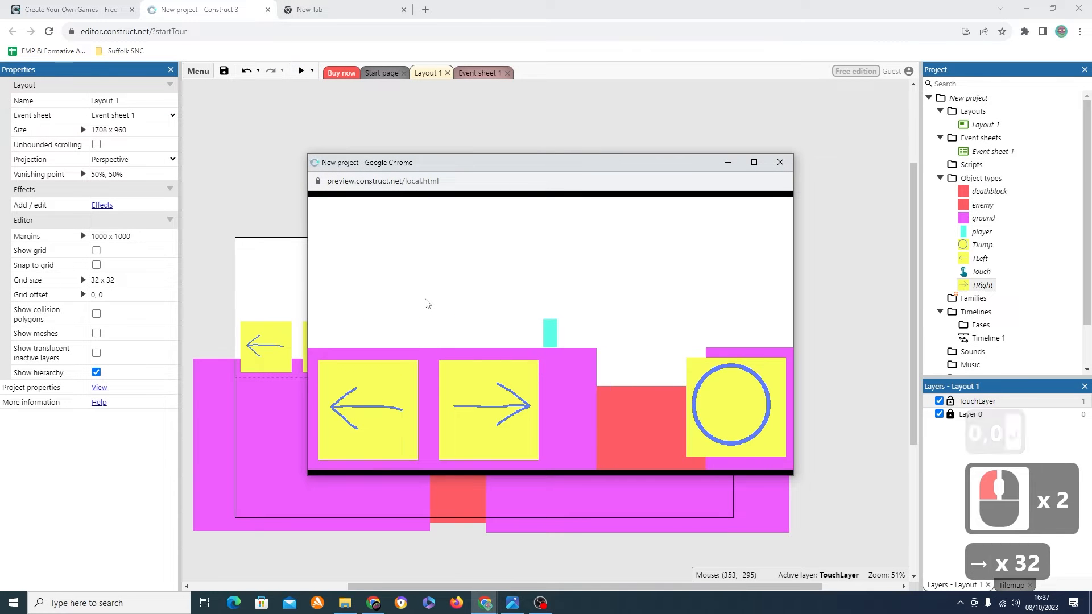
key(Right)
key(Right)
key(Right)
key(Right)
key(Right)
key(Right)
key(Right)
key(Up)
key(Up)
key(Up)
key(Up)
key(Up)
key(Up)
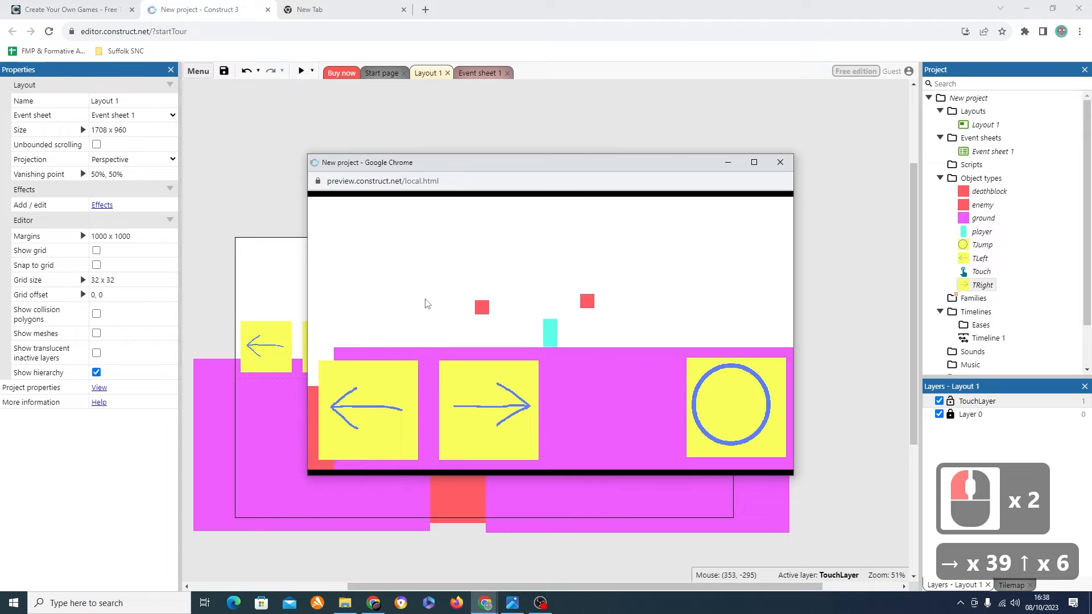
key(Up)
key(Up)
click(788, 165)
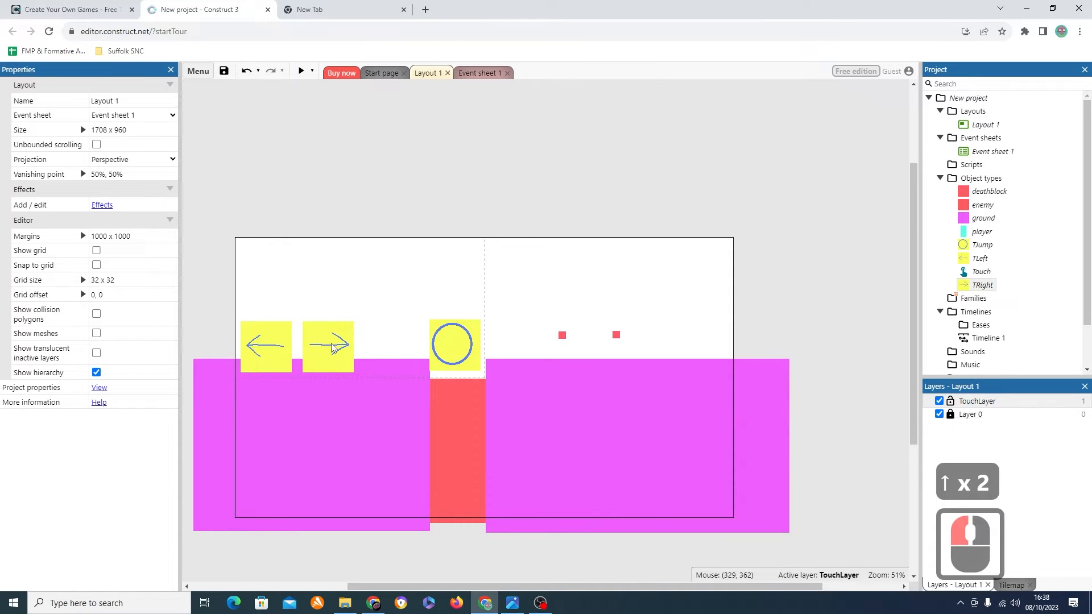
Step: Add an event group named TouchControls to Event sheet 1 and start a new event inside it
click(482, 73)
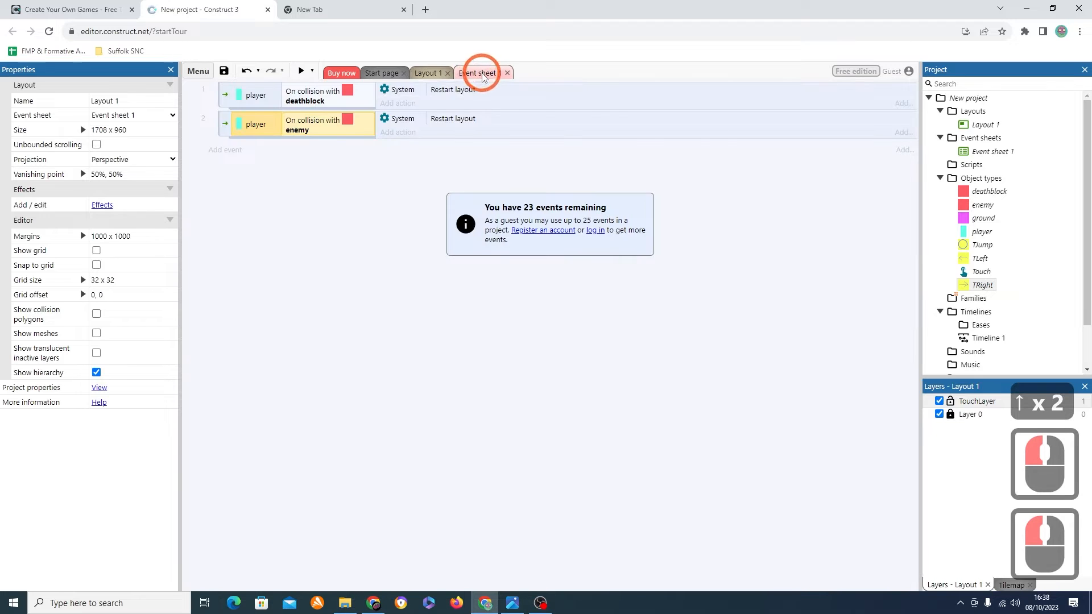
right_click(230, 218)
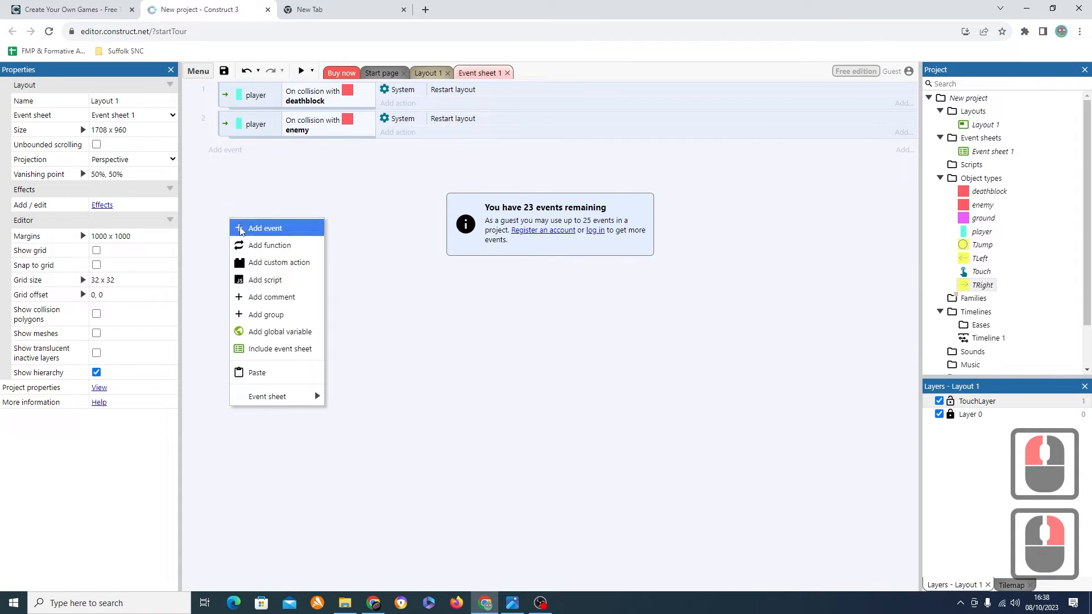
click(251, 316)
click(476, 346)
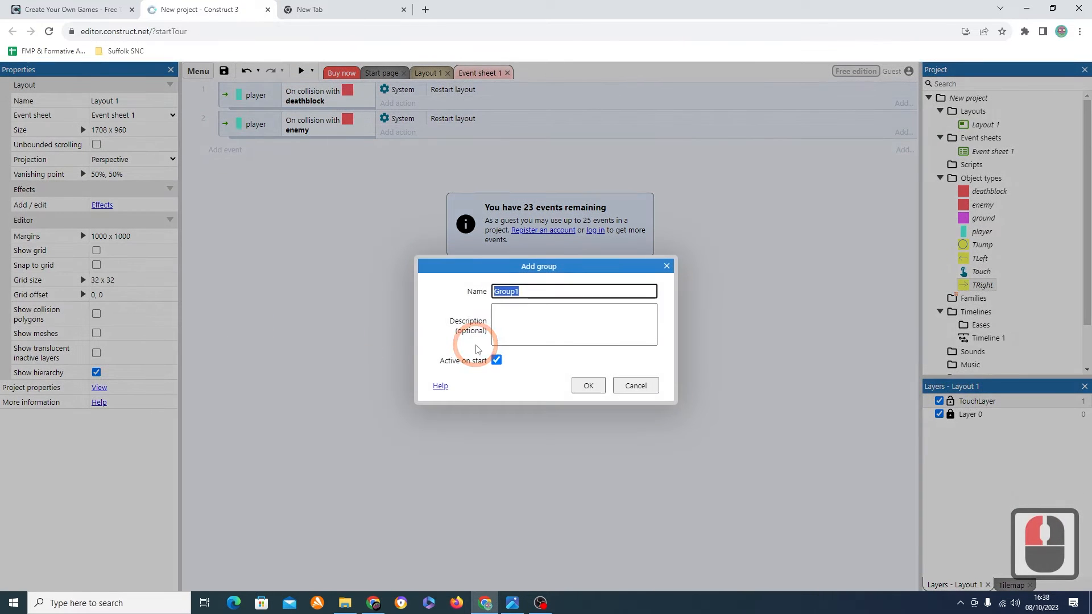
text(Tou)
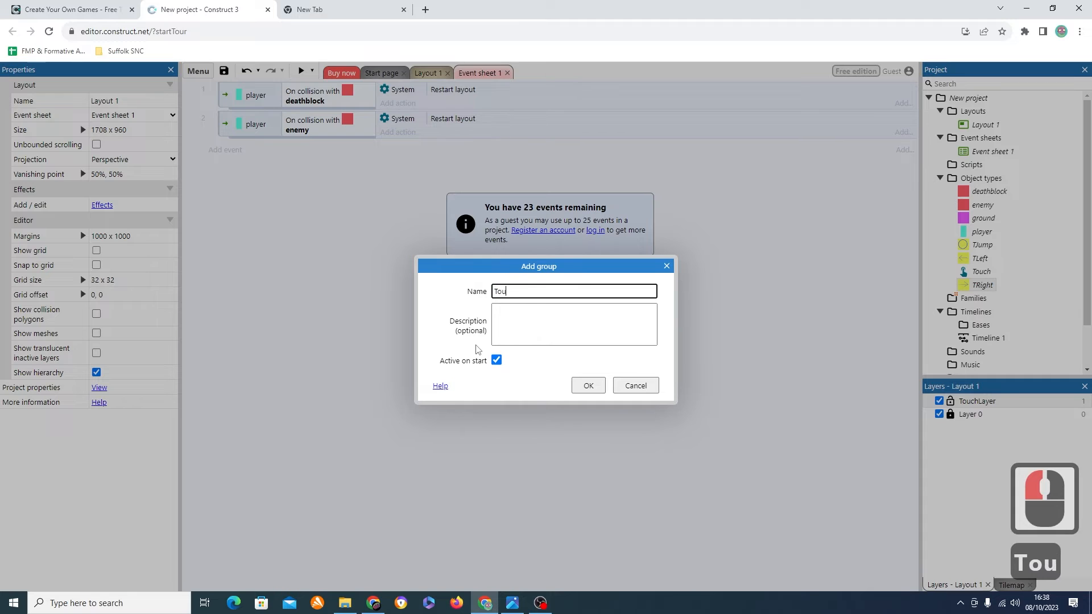
text(chControls)
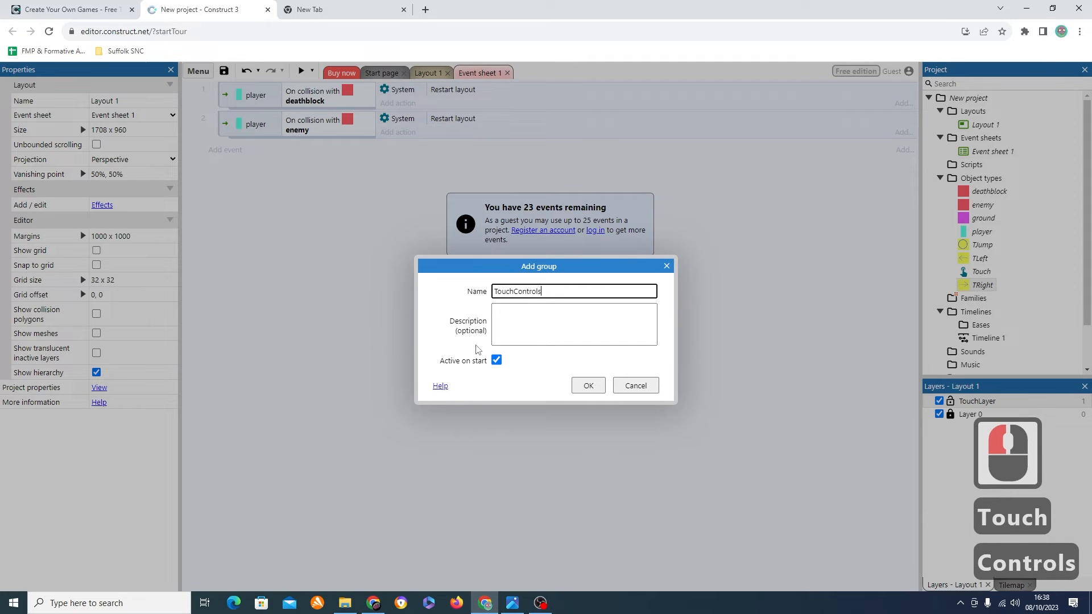
key(Return)
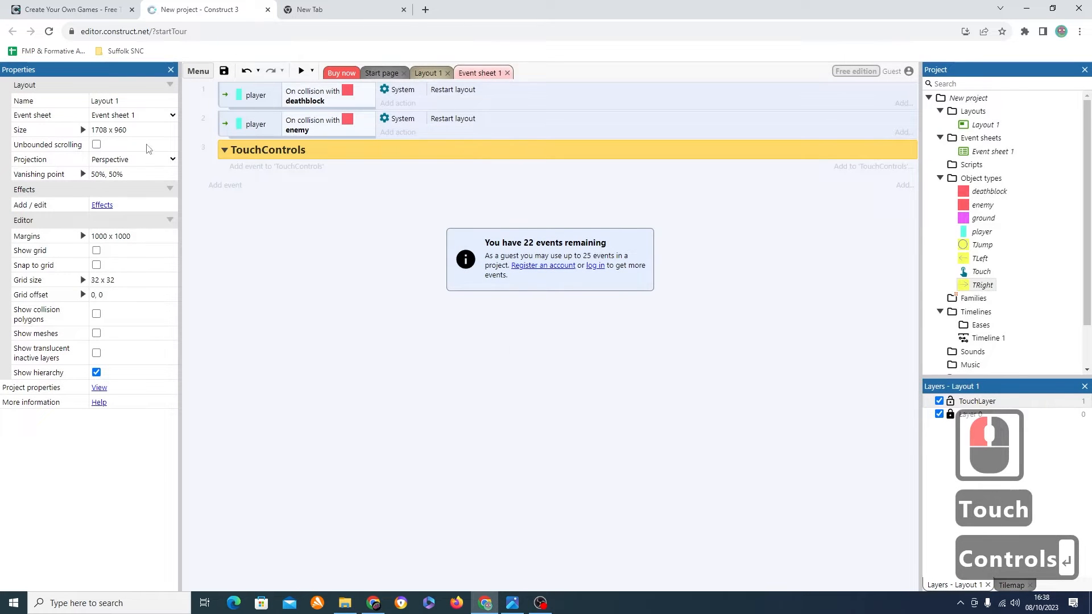
click(251, 165)
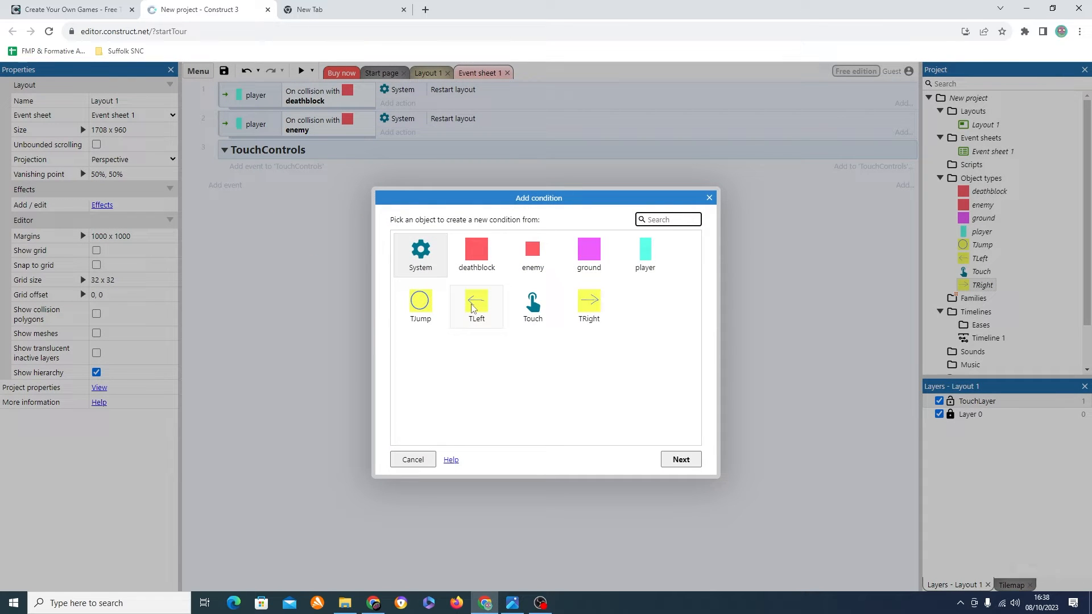
double_click(419, 304)
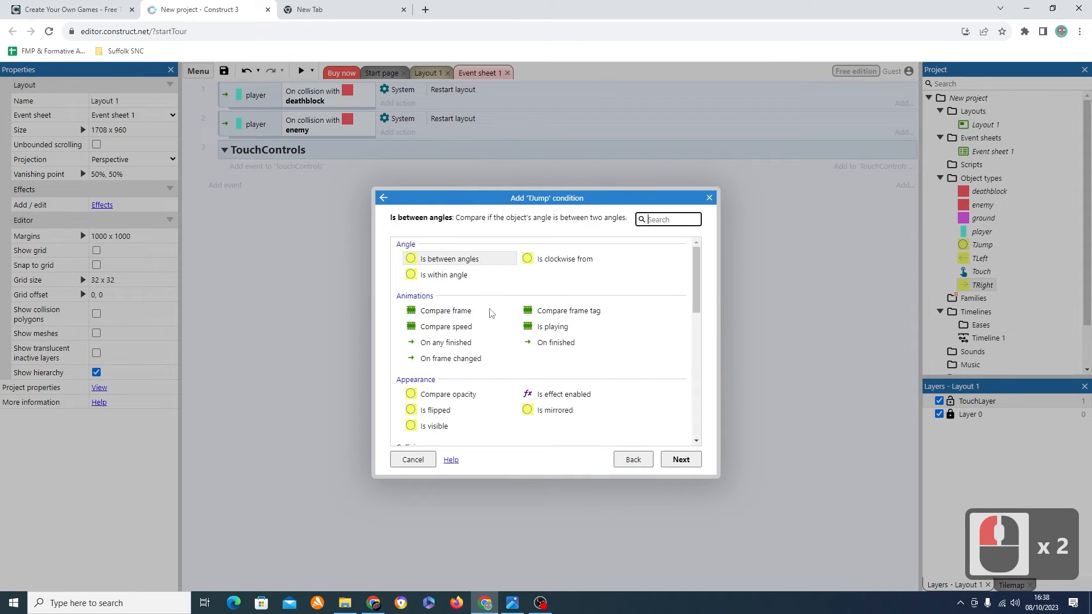
scroll(492, 313, down, 4)
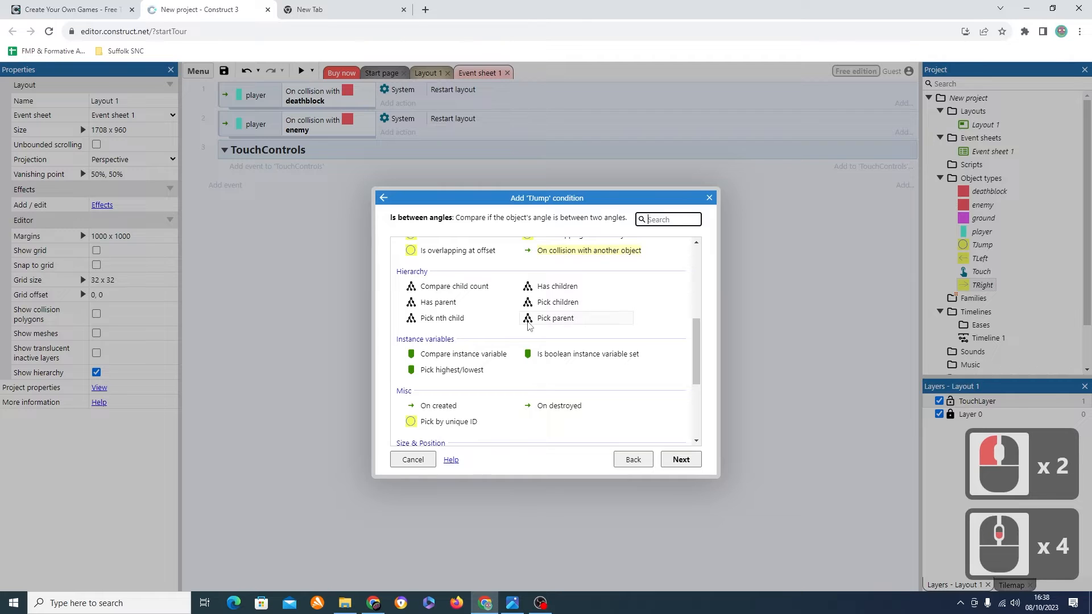
scroll(528, 324, up, 8)
scroll(529, 325, down, 10)
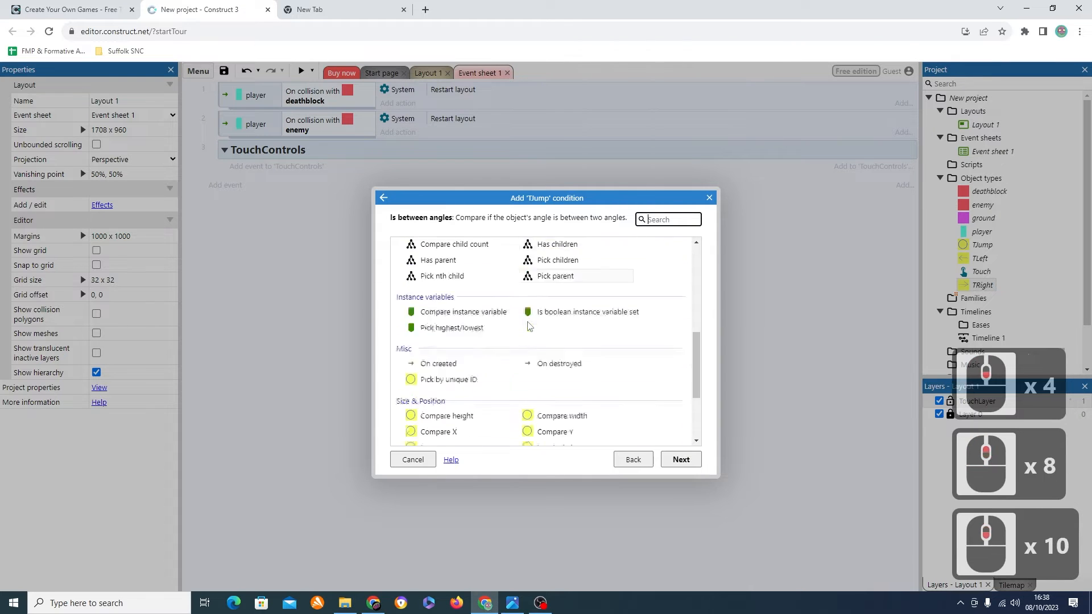
scroll(529, 325, down, 6)
click(632, 459)
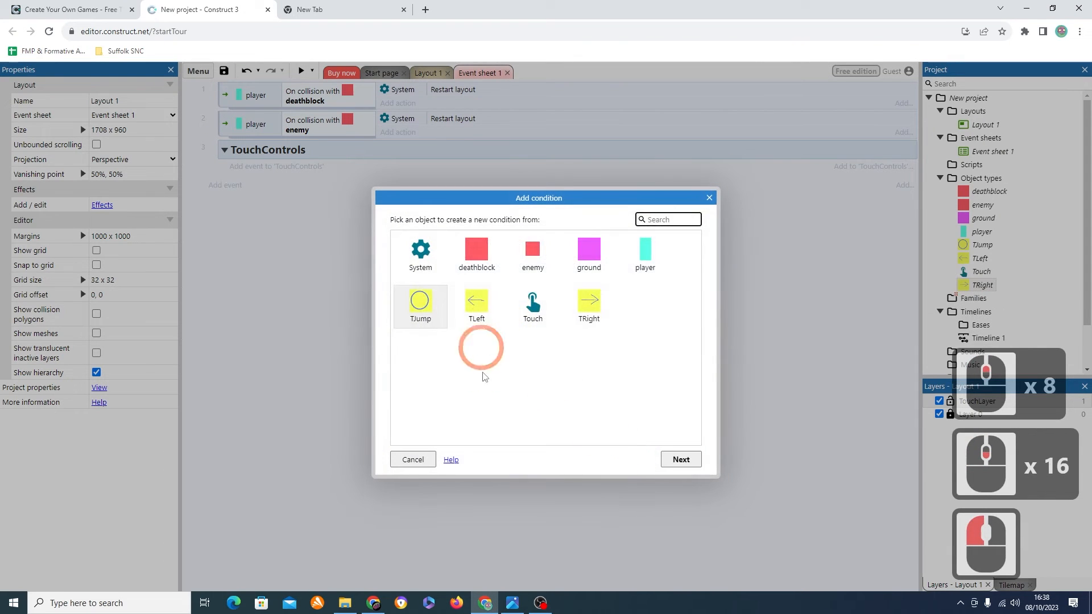
Step: Give the new TouchControls event a Touch On tap object condition that checks the TJump object
double_click(534, 305)
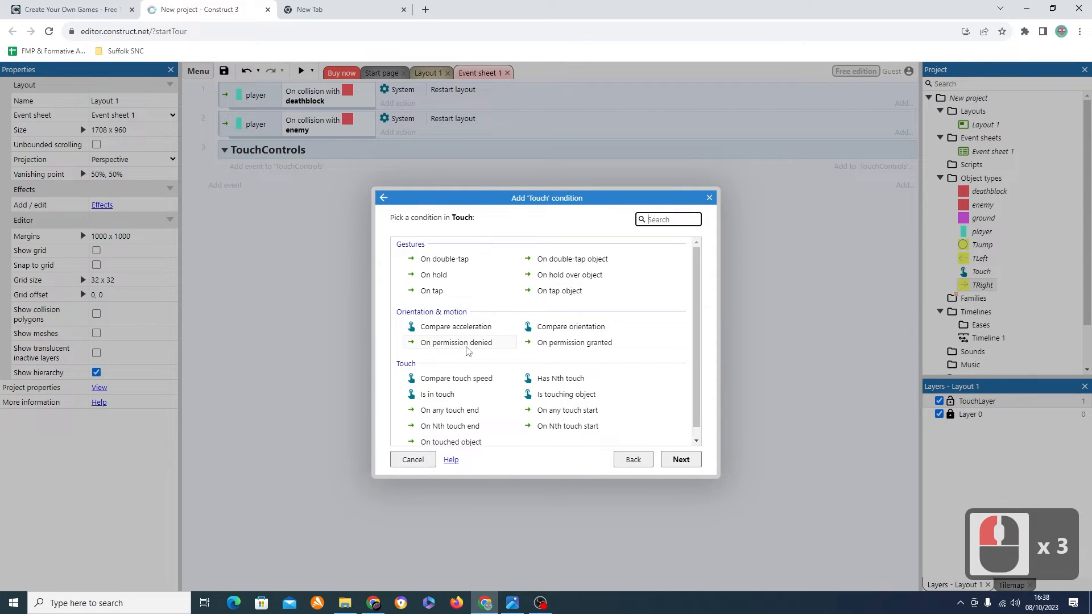
scroll(467, 351, down, 2)
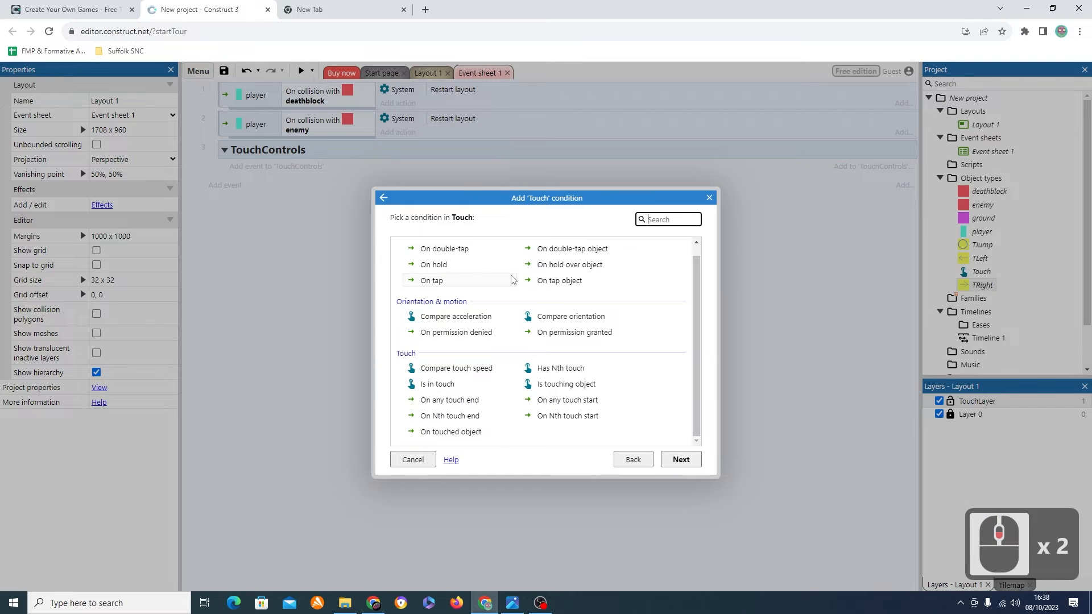
scroll(548, 287, down, 2)
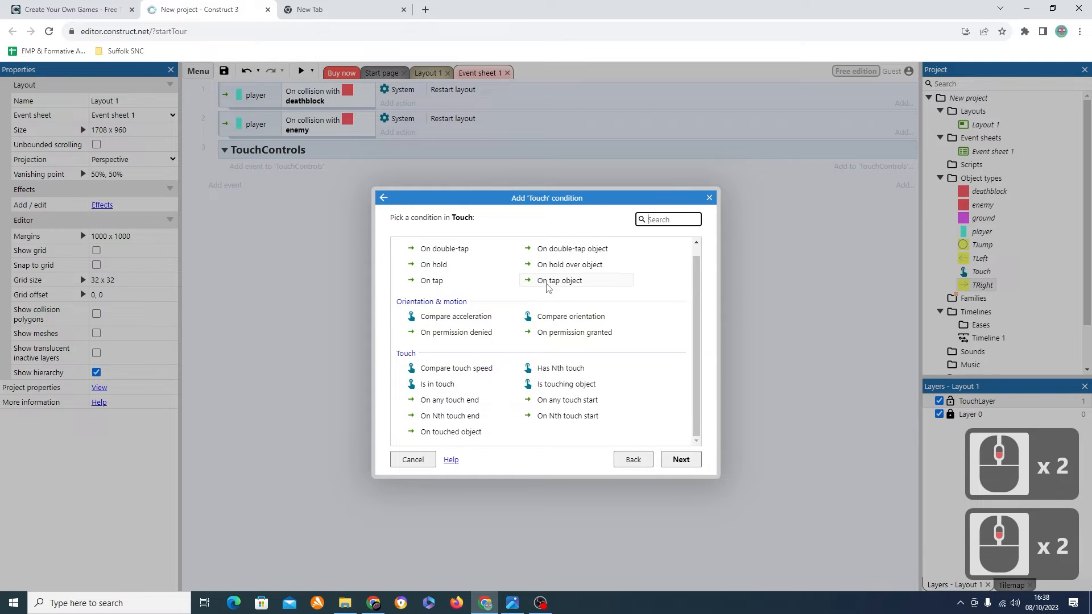
double_click(547, 281)
click(543, 297)
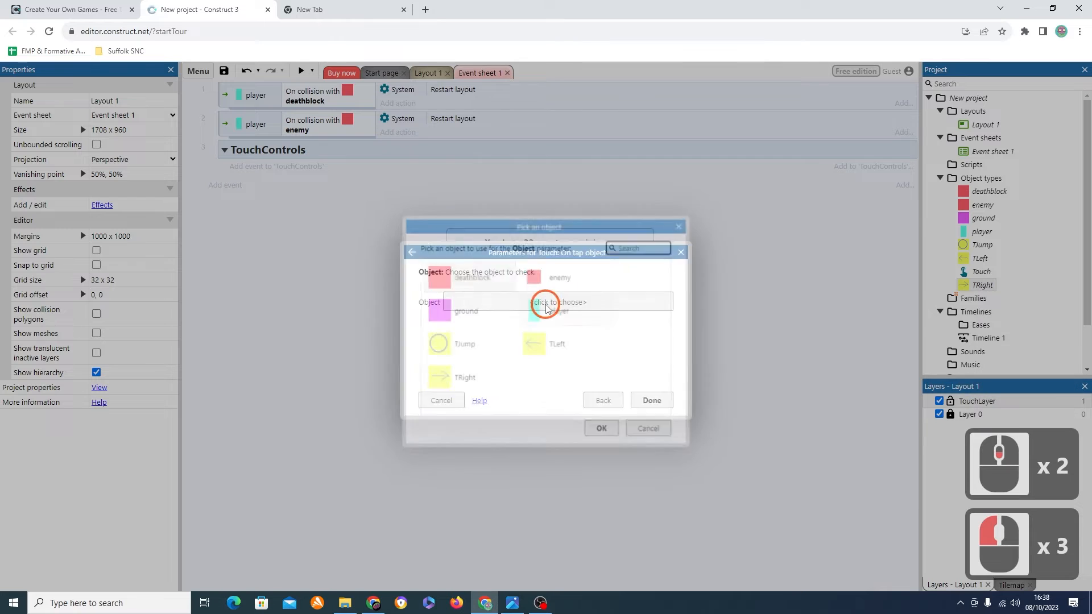
double_click(458, 343)
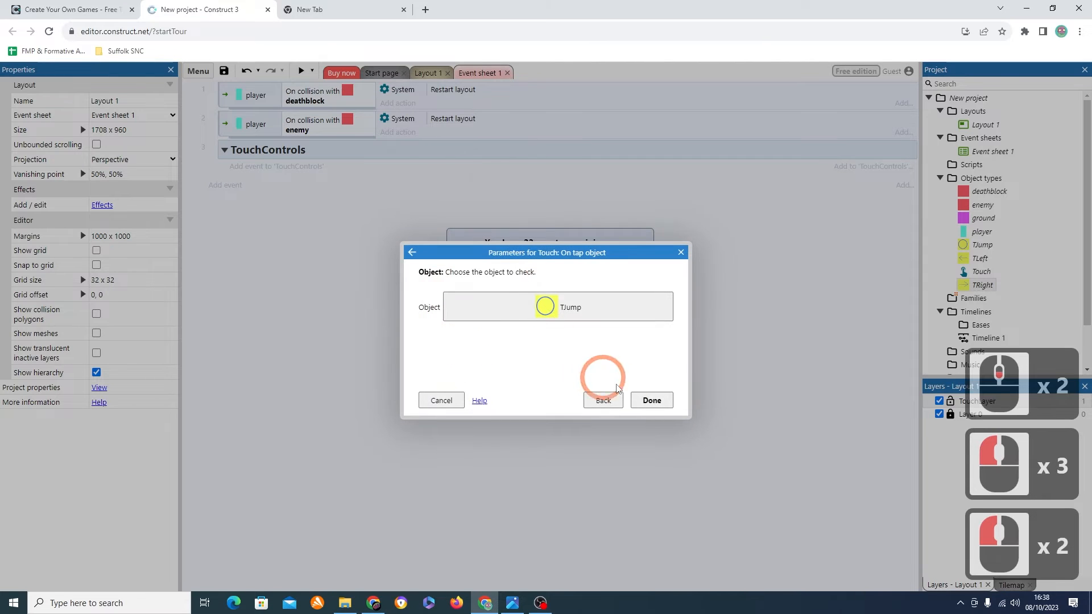
click(651, 401)
Step: Add a player action to the TJump tap event that simulates the Platform control Jump
click(398, 167)
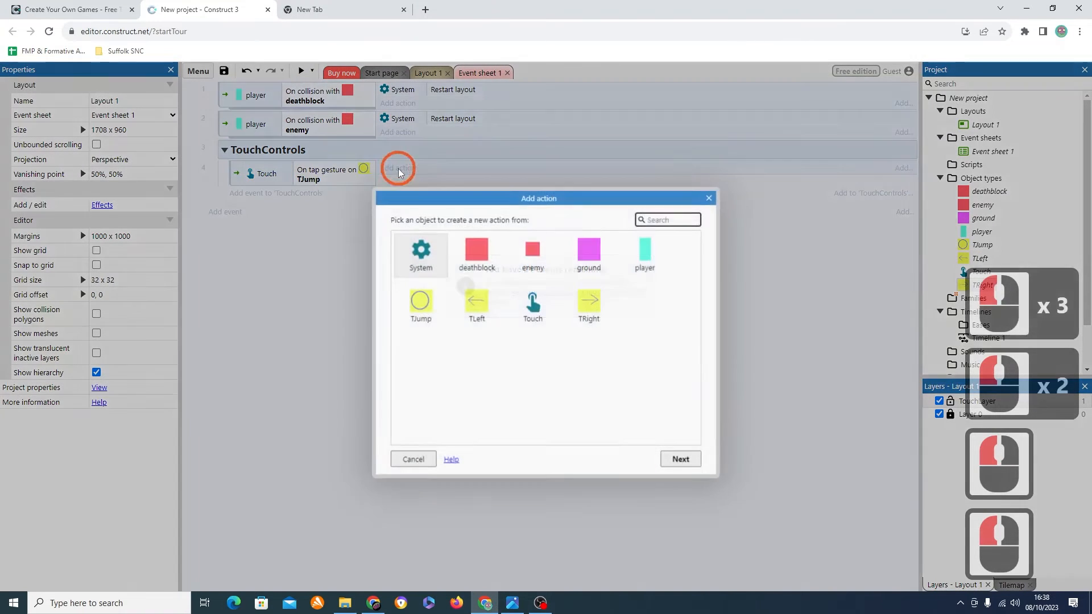
click(421, 272)
double_click(643, 260)
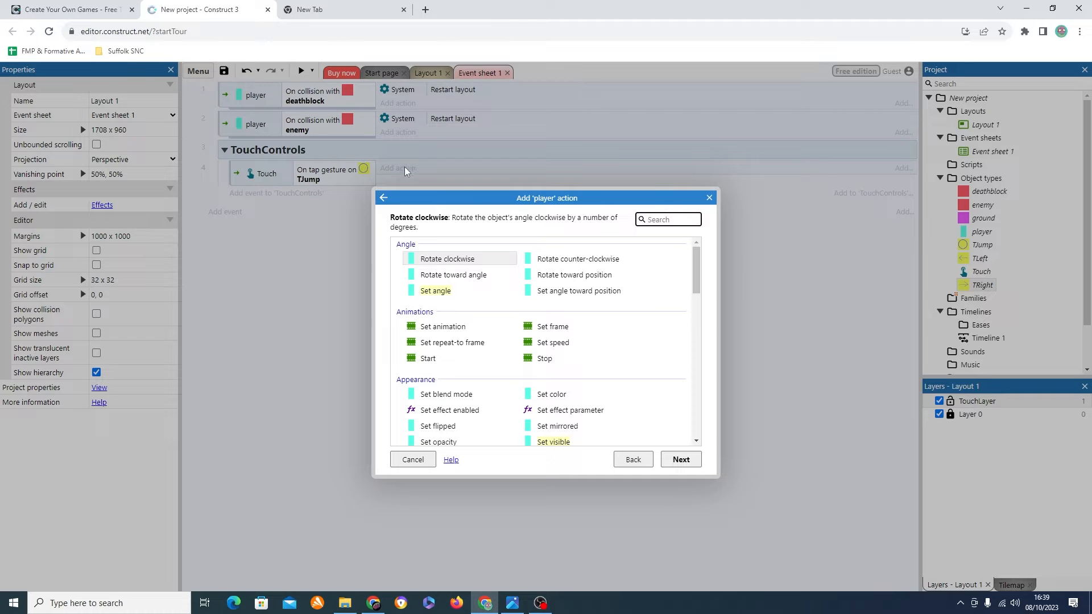
scroll(563, 318, down, 7)
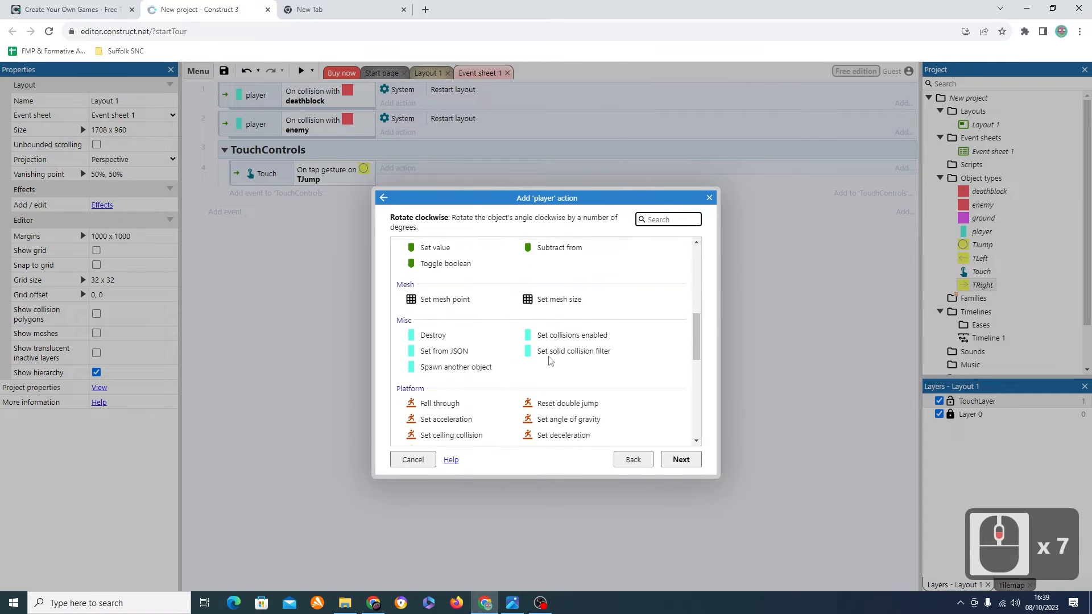
scroll(458, 339, down, 1)
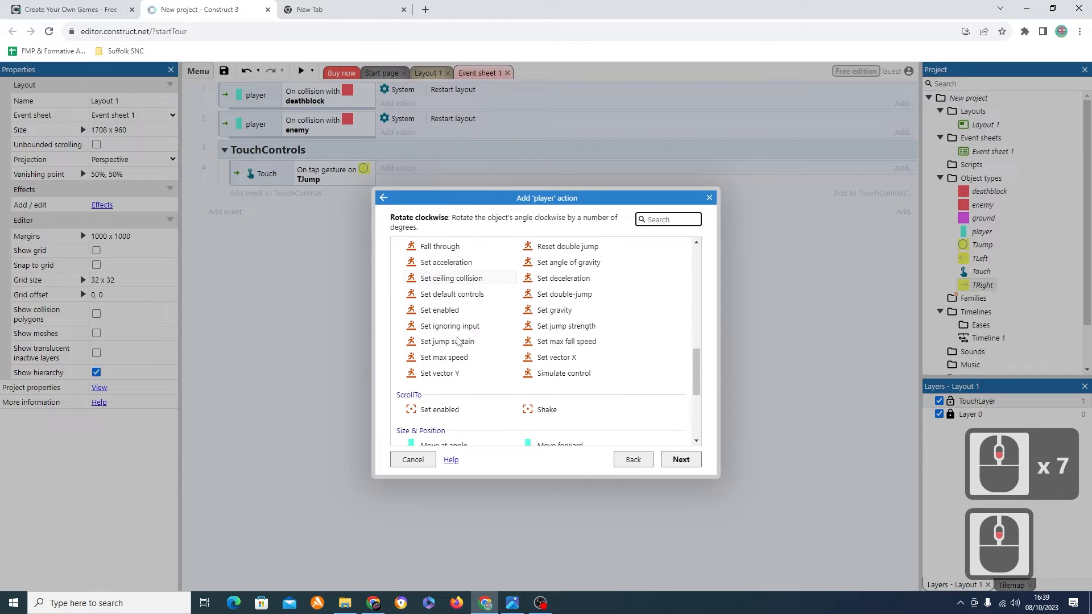
double_click(550, 374)
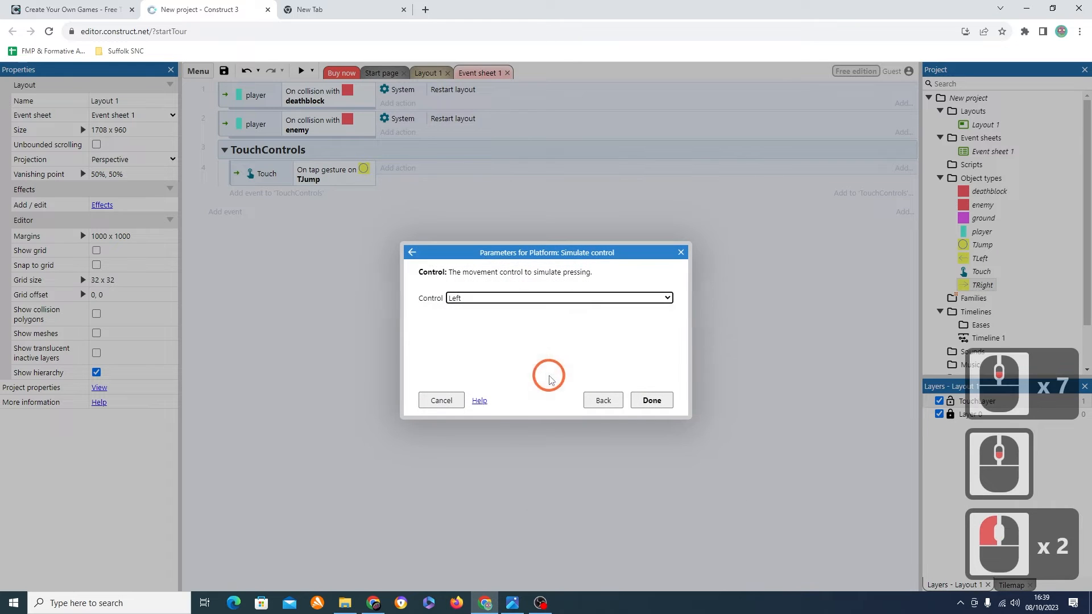
click(524, 299)
click(528, 331)
click(652, 400)
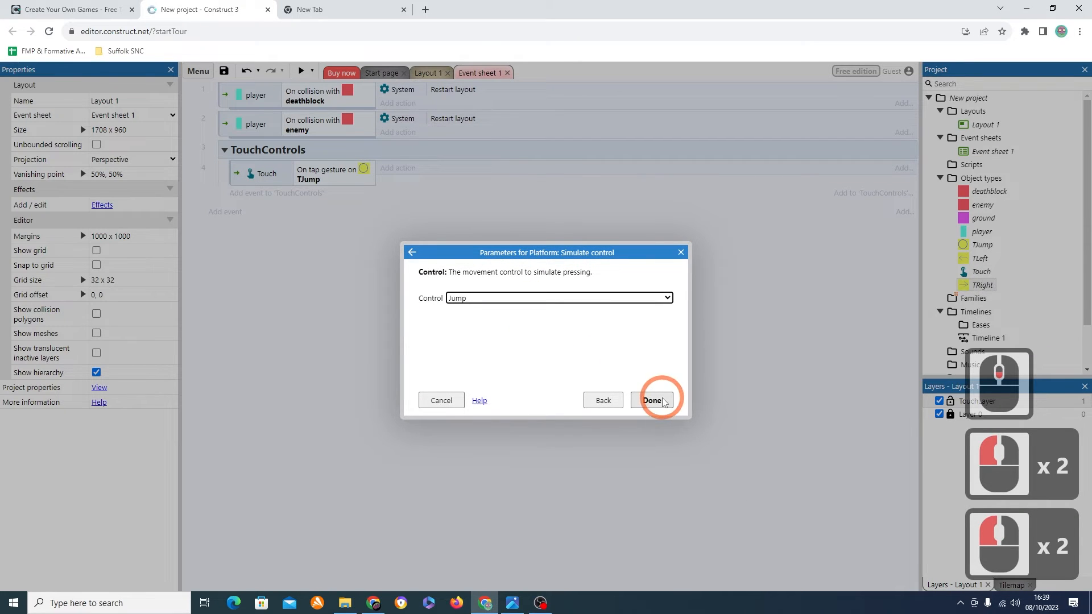
Step: Preview the layout, tap the TJump button several times to test jumping, and close the preview
click(301, 70)
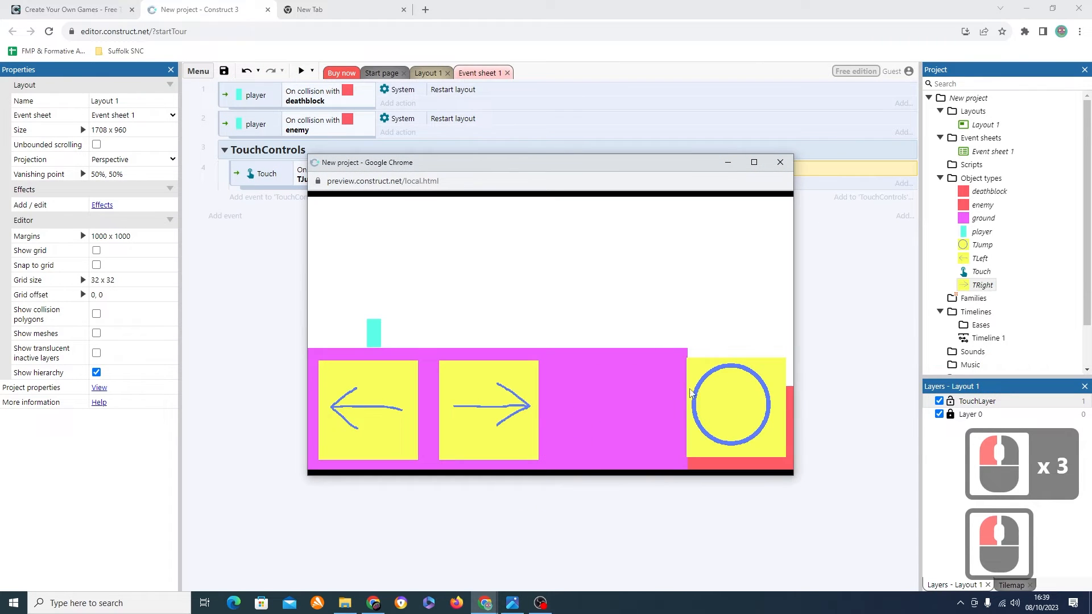
click(707, 381)
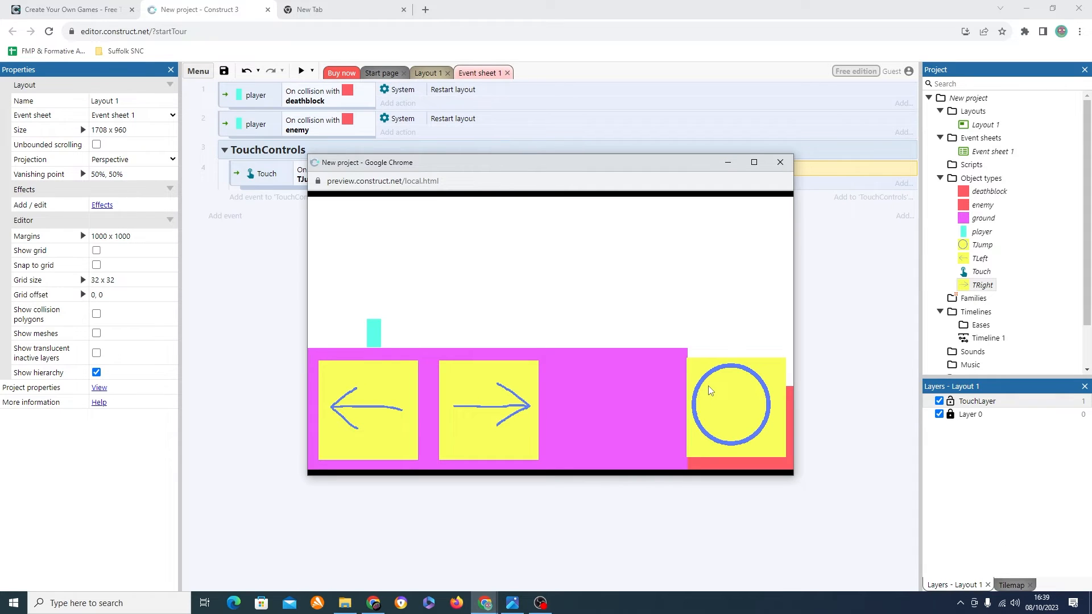
click(723, 393)
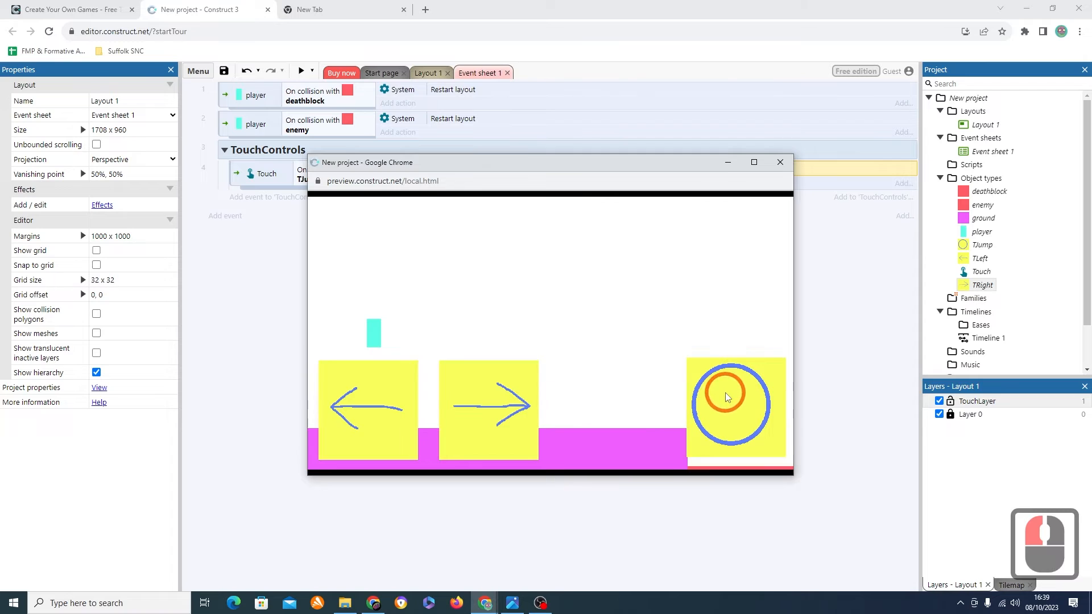
click(726, 392)
click(725, 393)
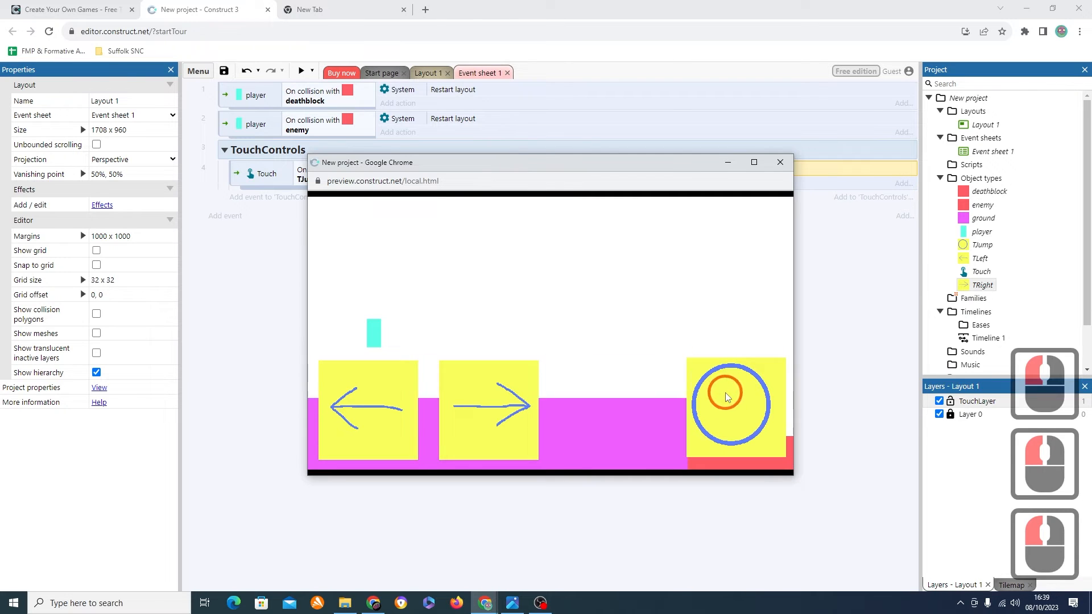
click(782, 159)
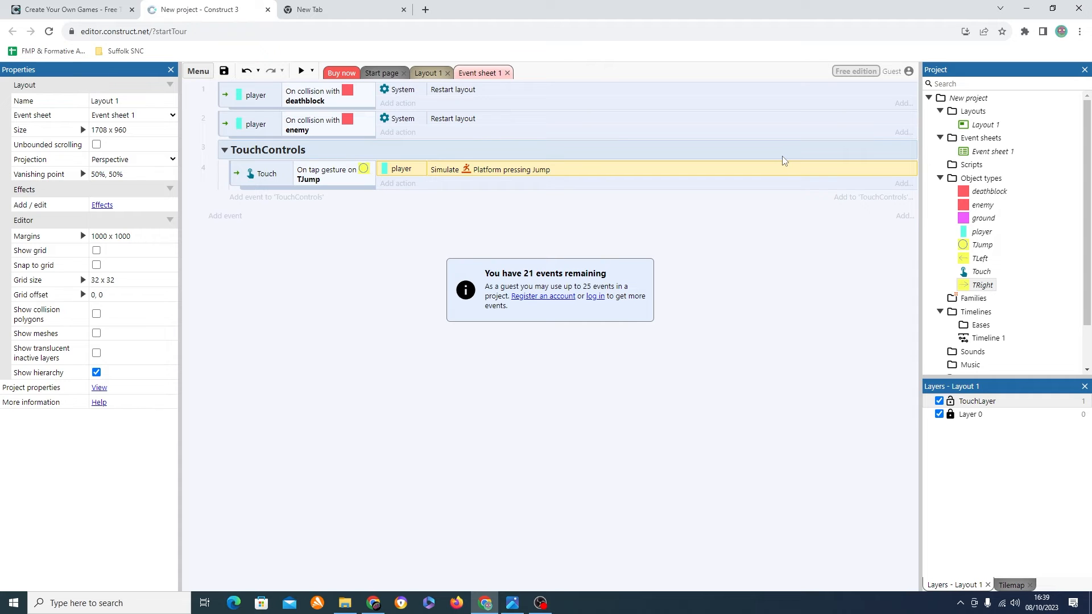
Step: Copy the TJump tap event and paste two duplicates of it inside the TouchControls group
click(284, 193)
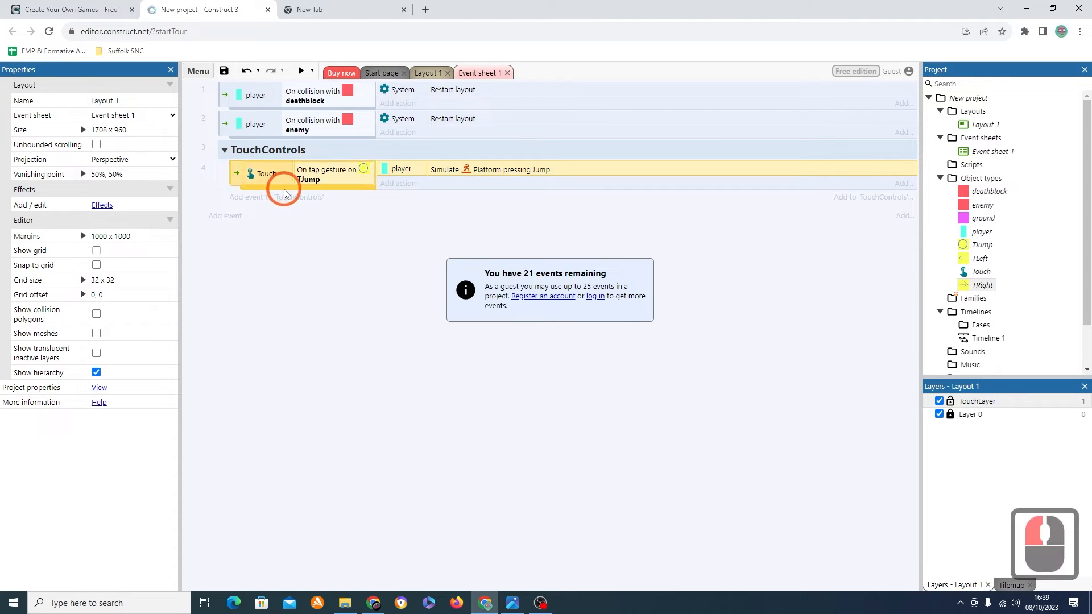
click(300, 291)
click(301, 186)
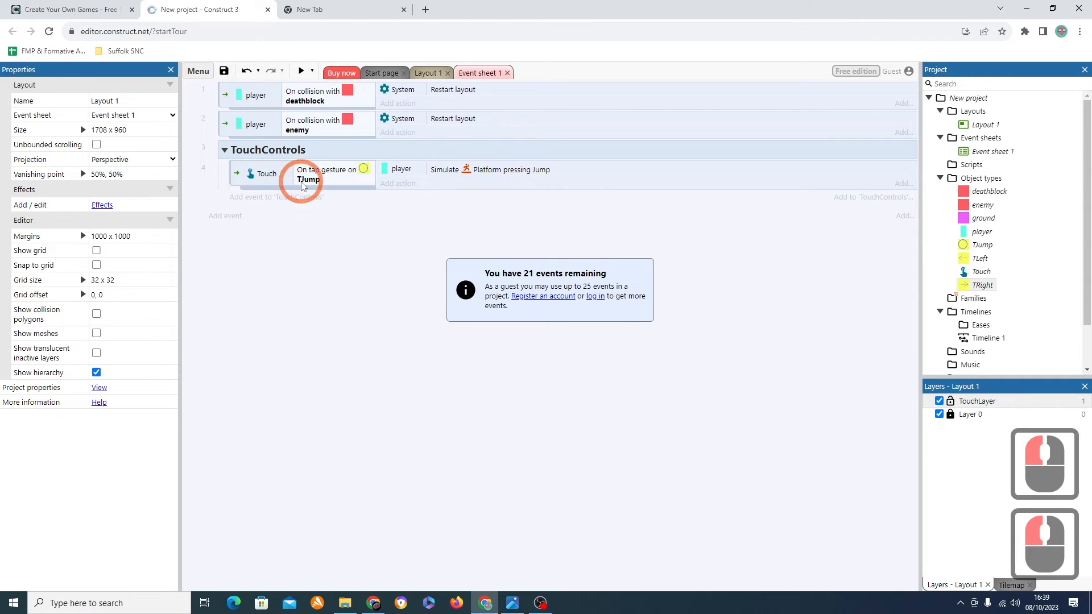
click(301, 187)
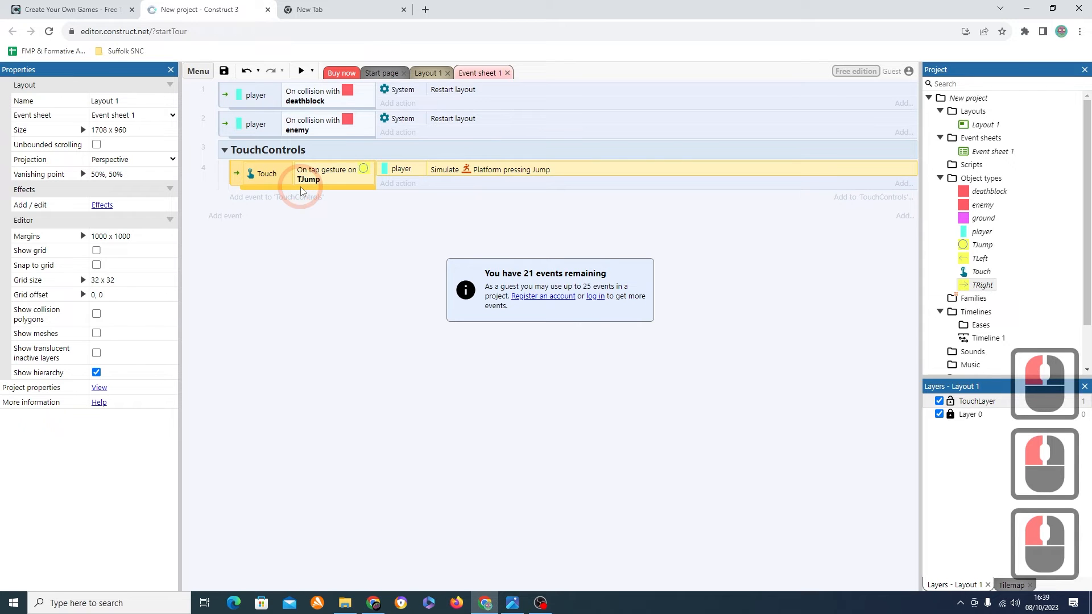
key(ctrl+c)
key(ctrl+v)
key(ctrl+v)
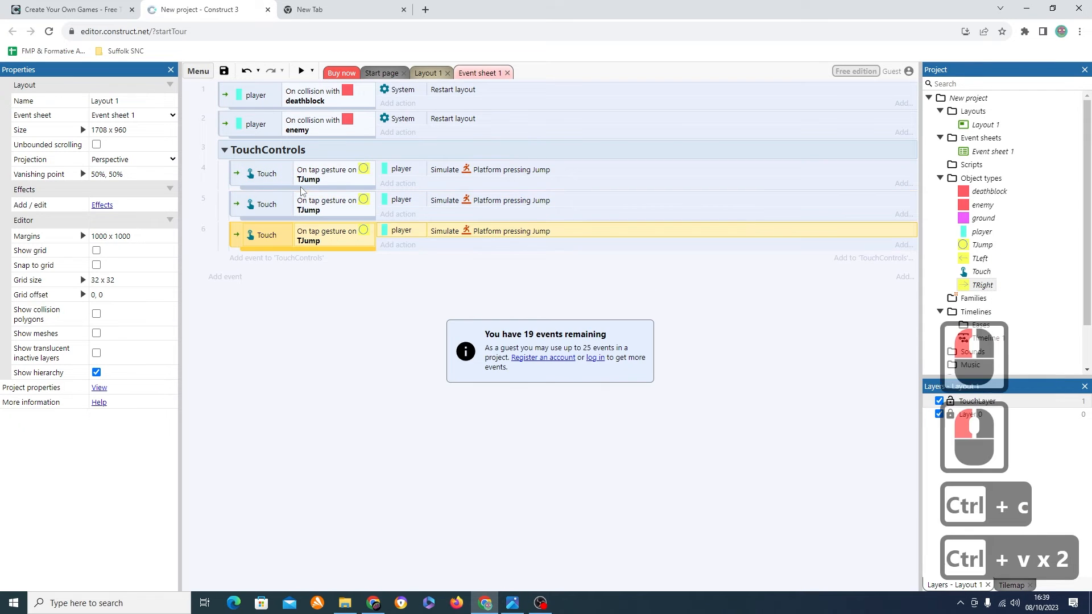
Step: Change the tapped object in the first duplicated event's condition to TLeft
click(269, 207)
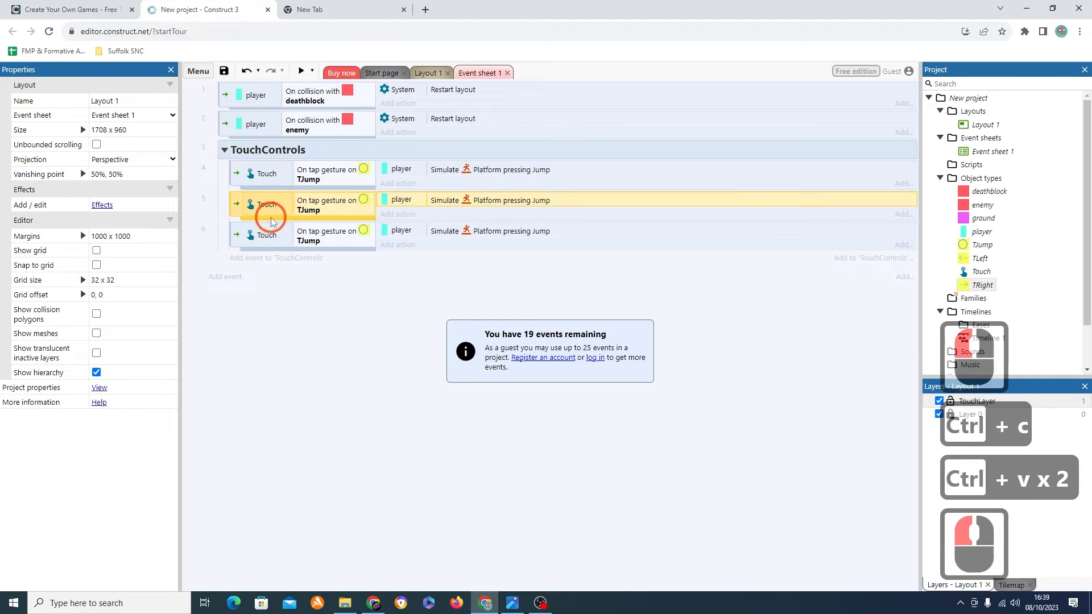
double_click(331, 206)
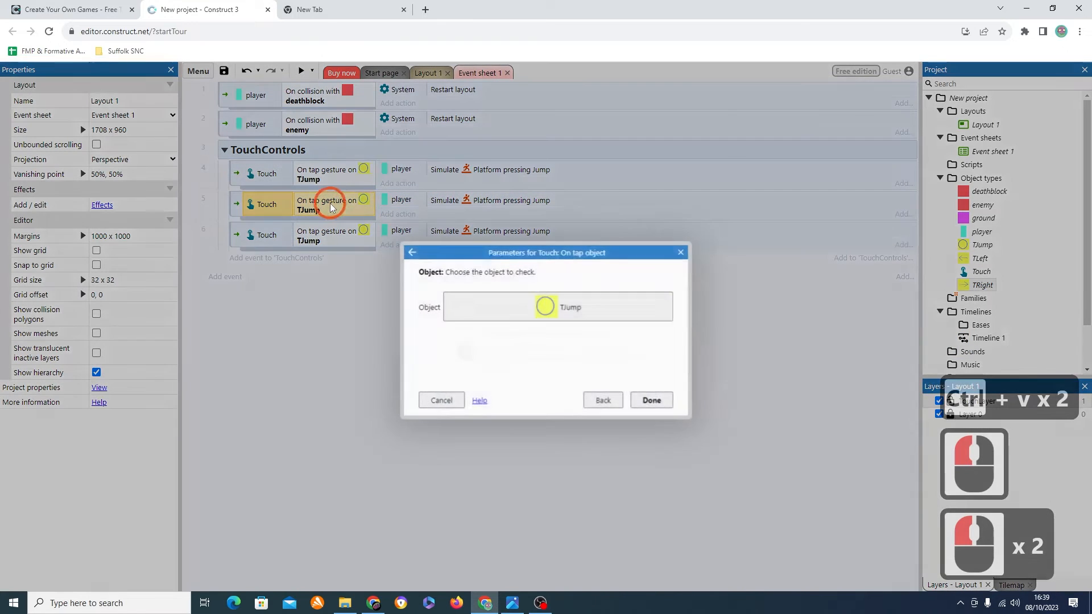
click(593, 304)
click(540, 348)
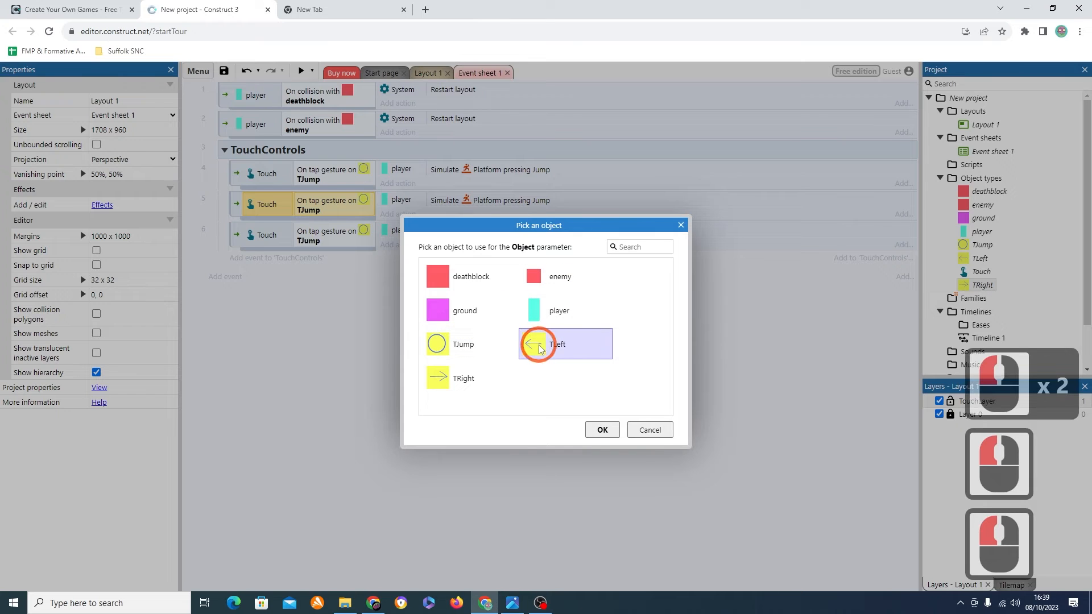
click(602, 430)
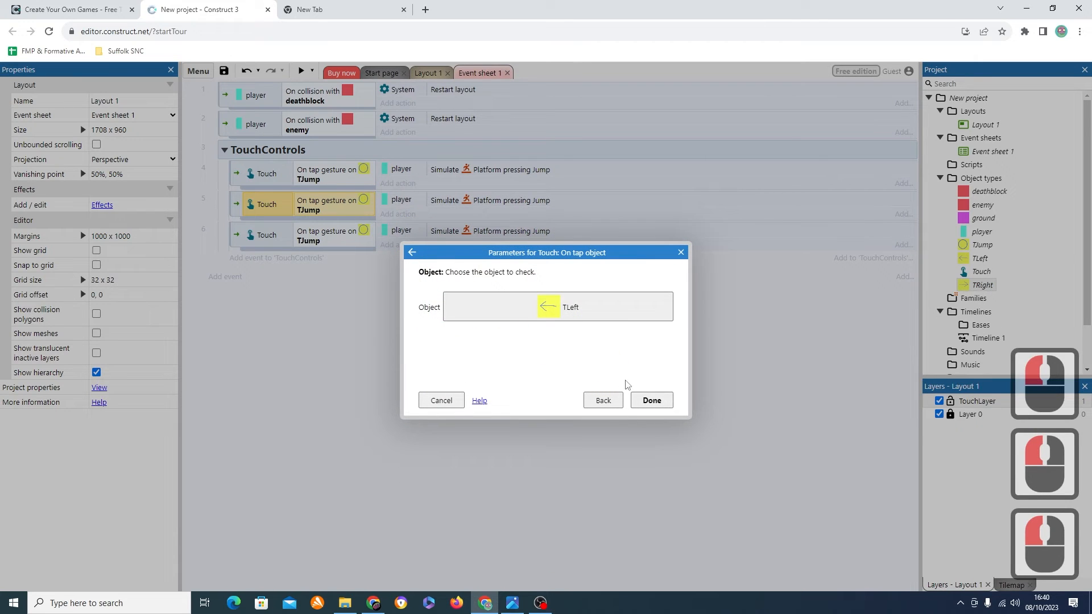
click(652, 401)
Step: Set the simulated Platform control in the TLeft event's player action to Left
click(484, 200)
double_click(484, 200)
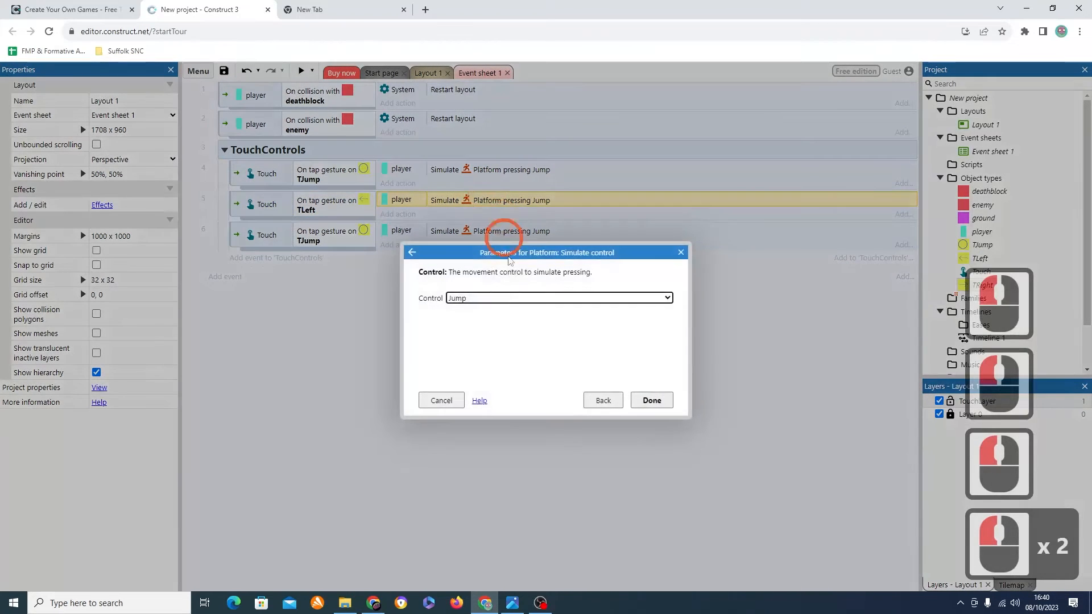
click(495, 298)
click(496, 314)
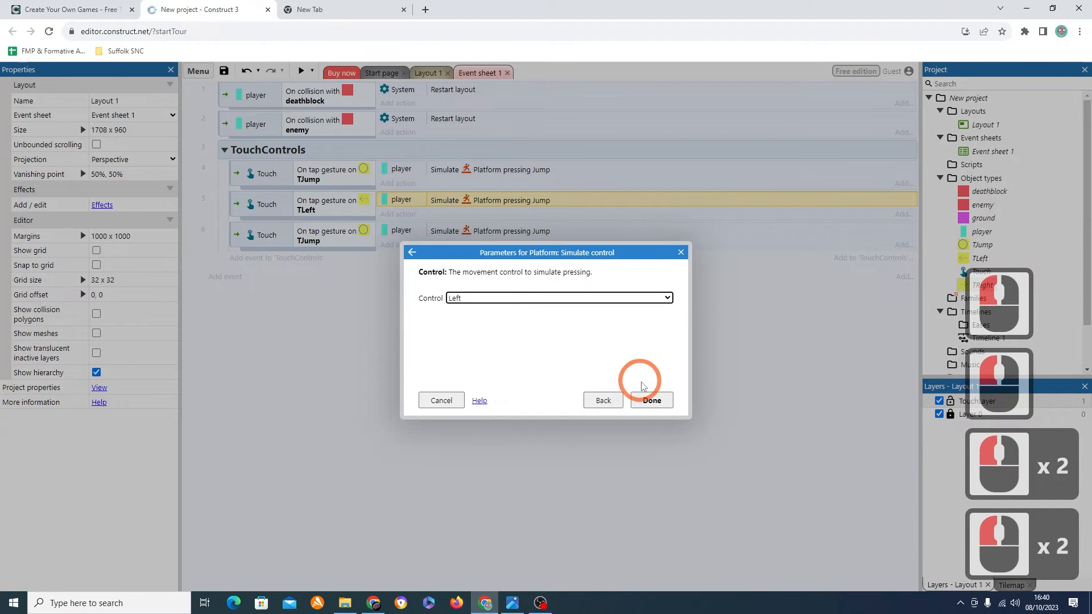
click(651, 402)
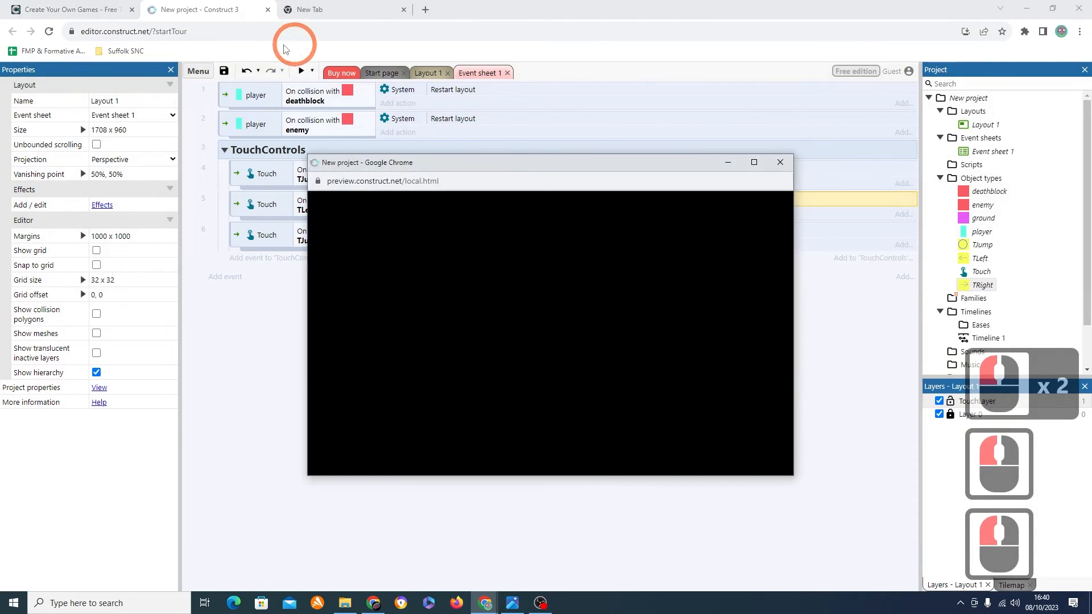
Step: Preview the layout, tap the TLeft button repeatedly to test moving the player left, and close the preview
click(394, 424)
click(345, 413)
triple_click(346, 415)
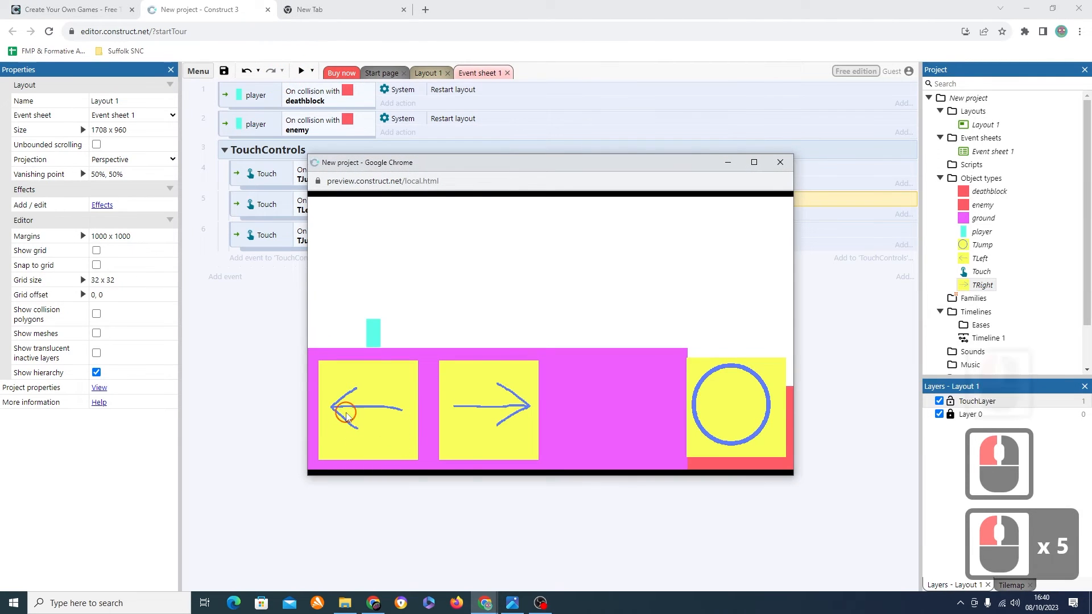
double_click(346, 415)
double_click(345, 415)
double_click(346, 416)
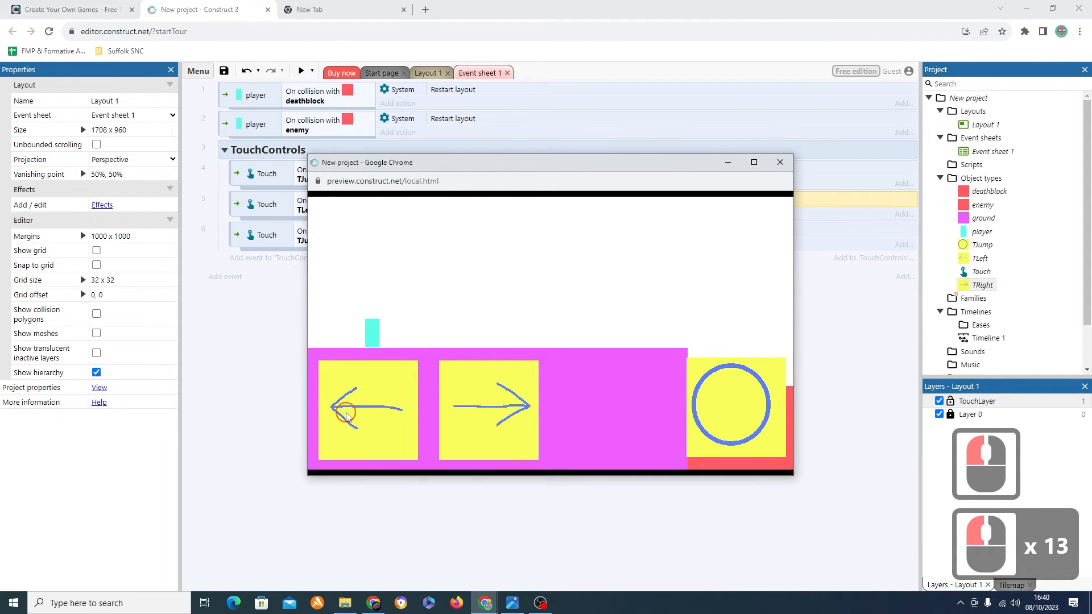
double_click(346, 416)
triple_click(346, 415)
double_click(346, 416)
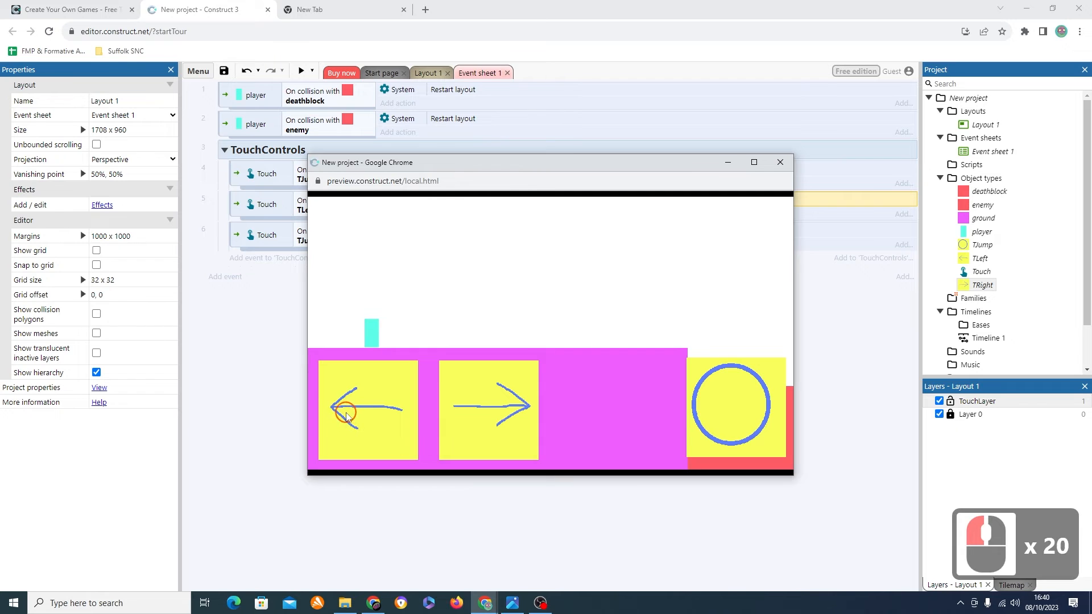
double_click(346, 415)
triple_click(346, 415)
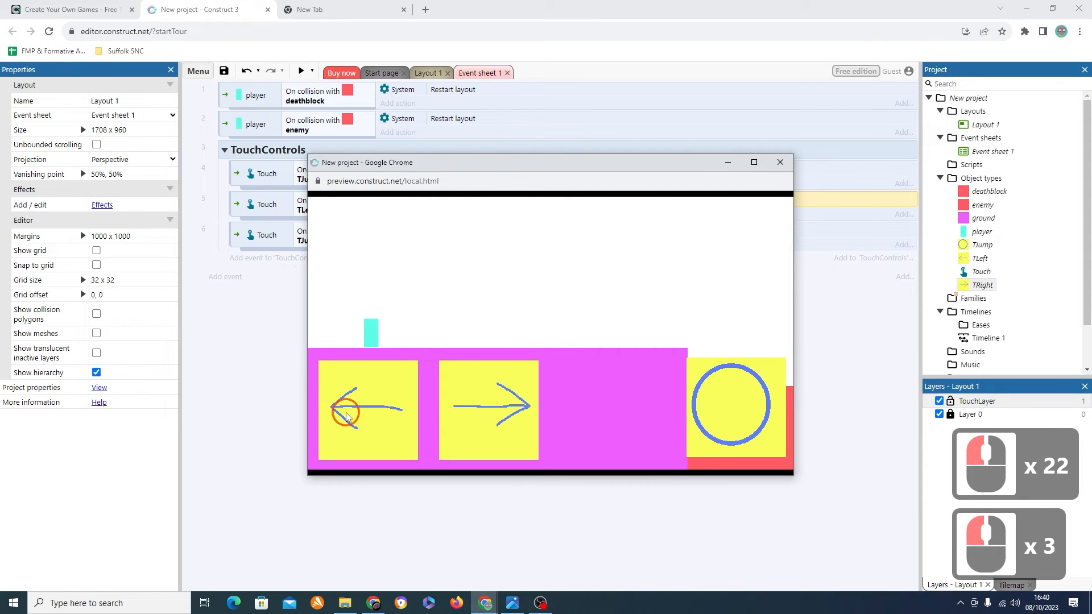
double_click(346, 416)
double_click(346, 415)
triple_click(346, 415)
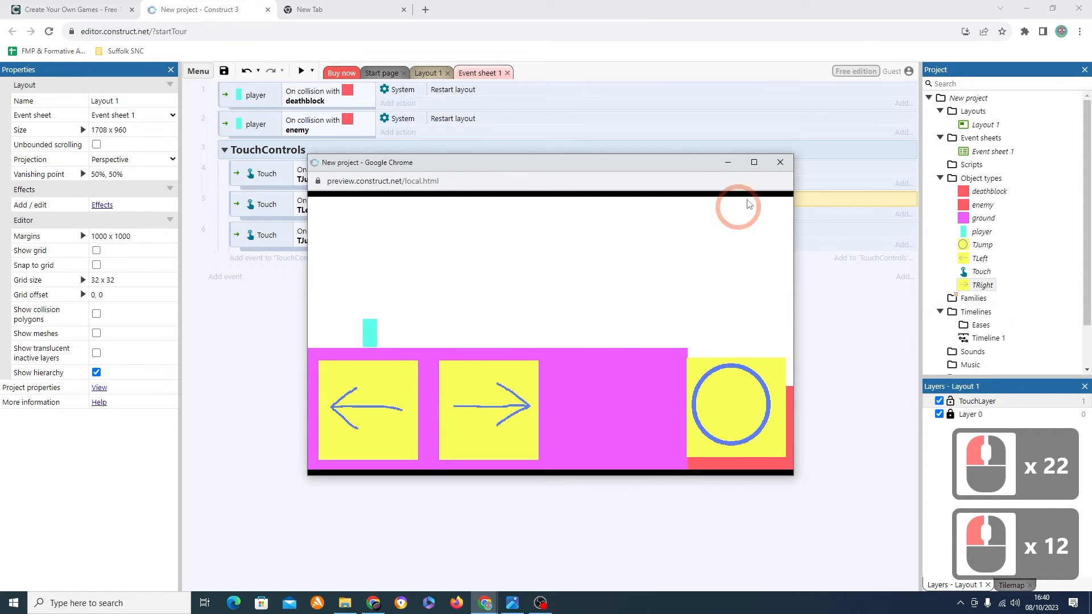
click(778, 163)
Step: Replace the TLeft event's On tap object condition with the Touch On hold condition
double_click(349, 215)
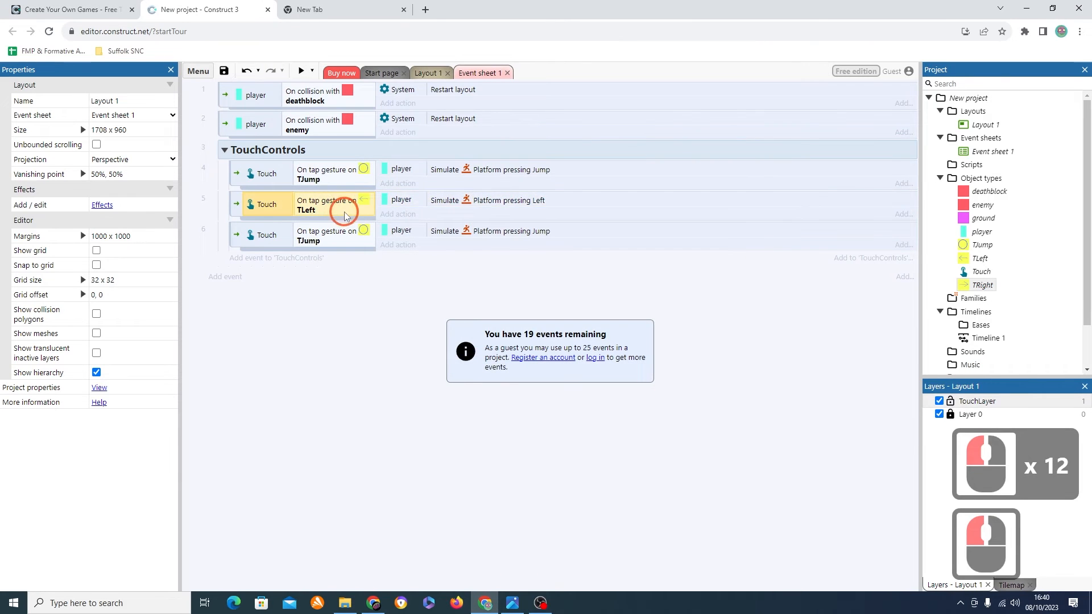
click(603, 400)
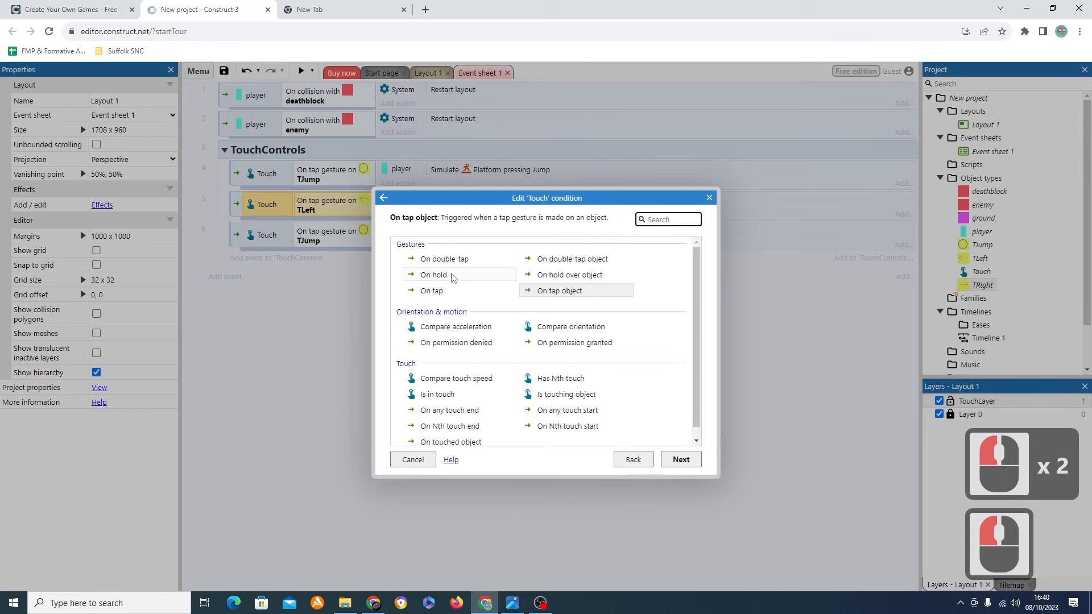
double_click(435, 275)
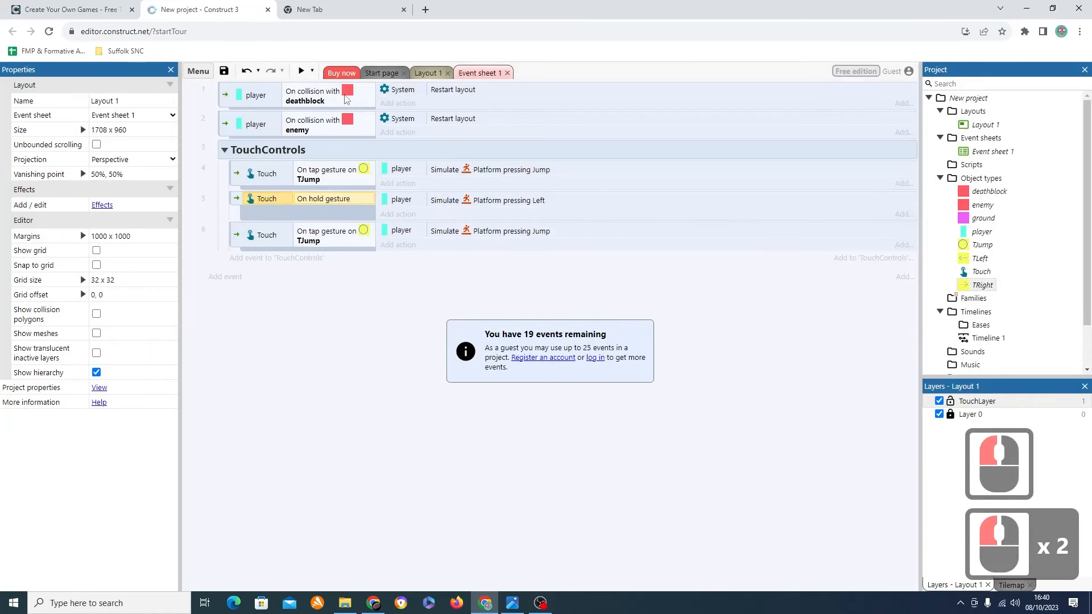
Step: Change the touch condition of the event that simulates Left to On hold over object, with TLeft as the object
double_click(335, 203)
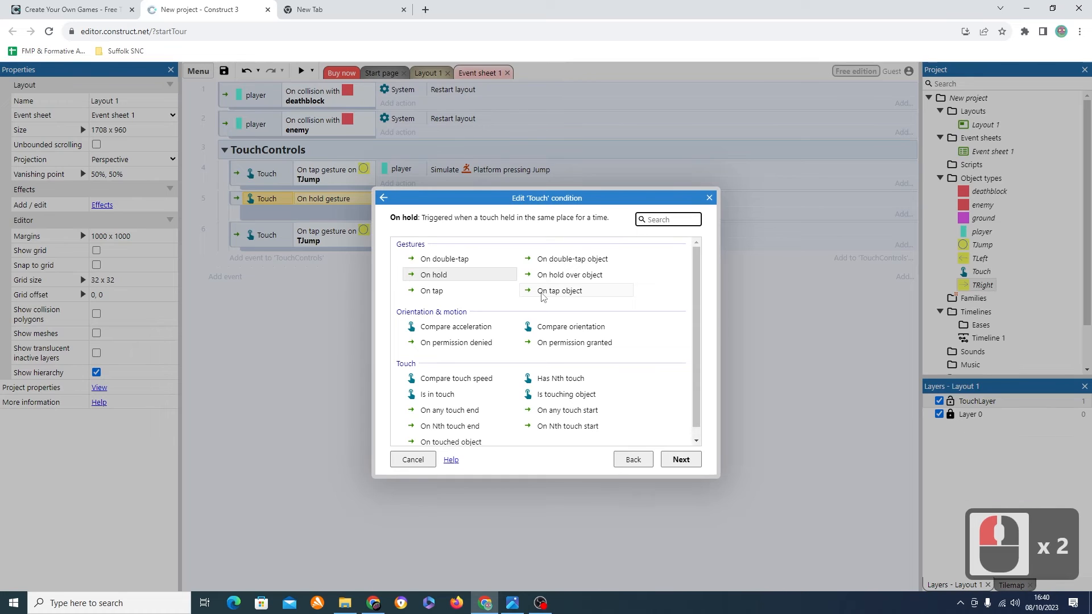
scroll(541, 296, down, 1)
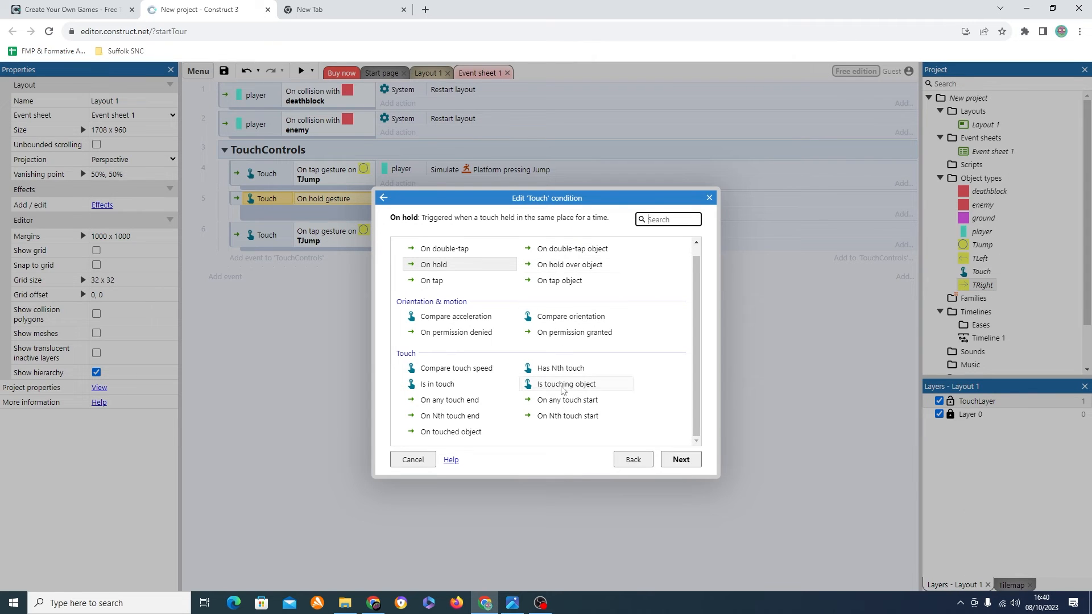
double_click(567, 266)
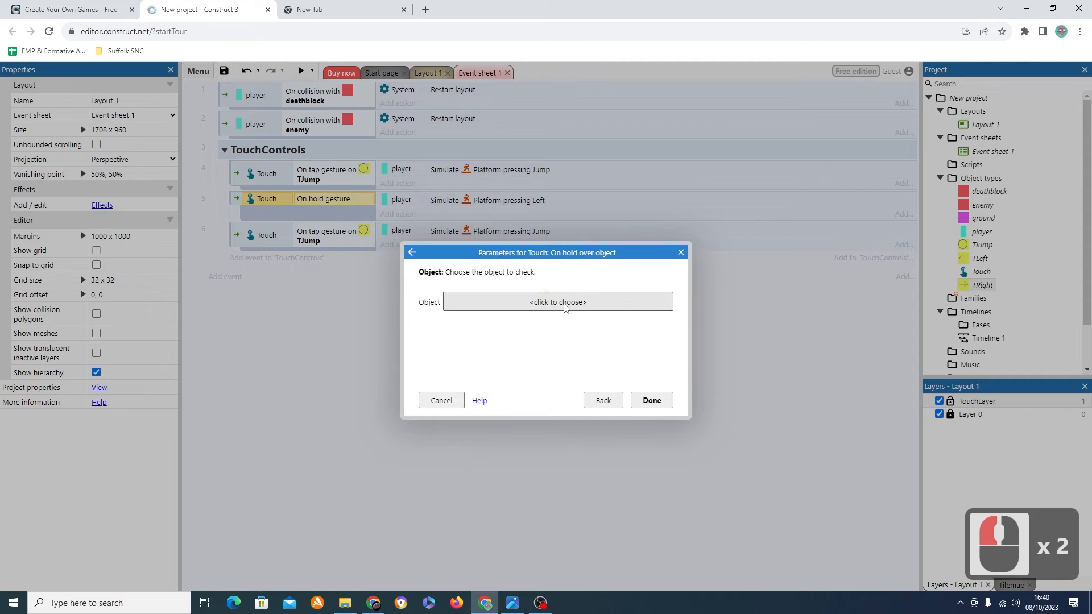
click(565, 305)
double_click(536, 343)
click(655, 402)
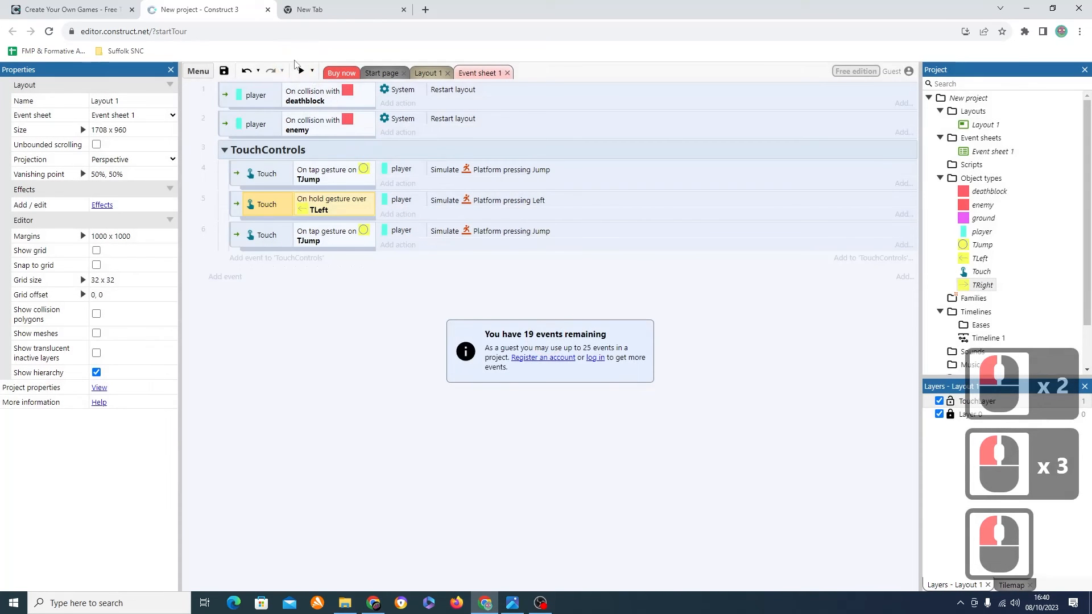
Step: Preview the layout, try holding the TLeft button to move the player left, and close the preview
click(300, 70)
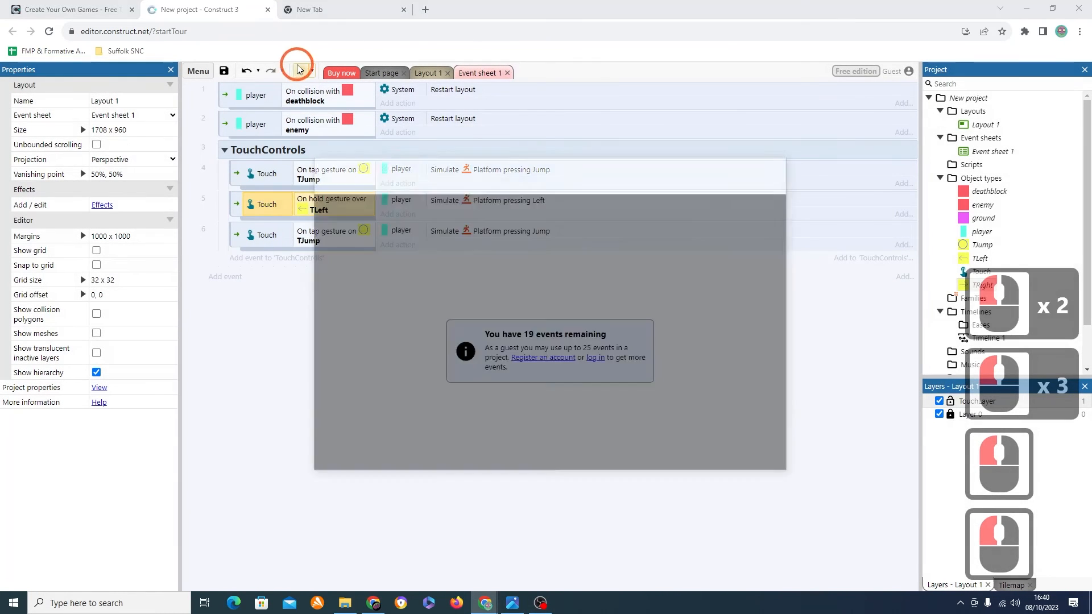
click(372, 419)
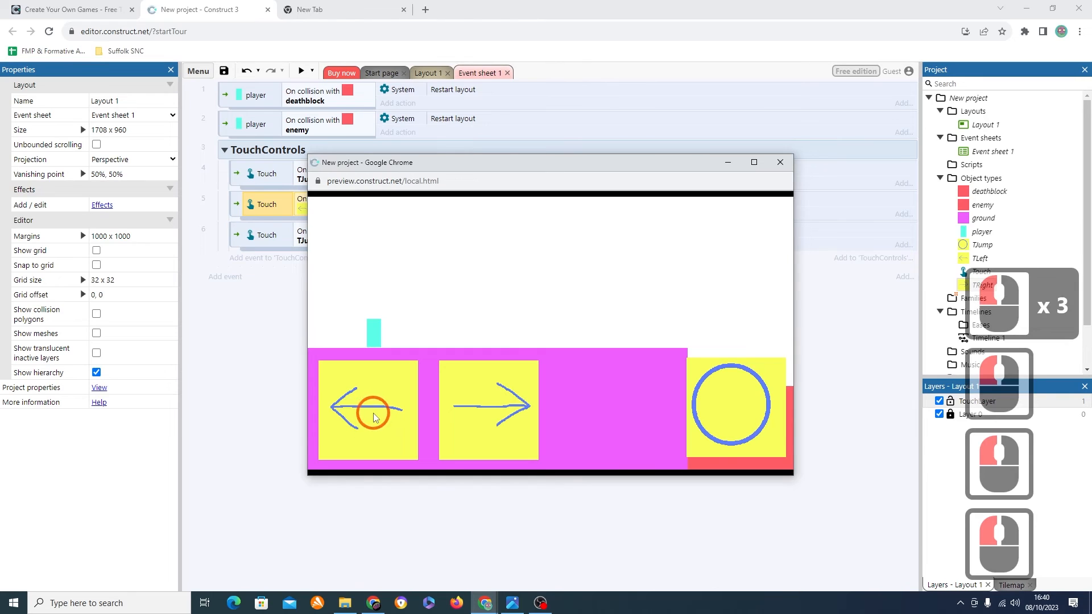
click(373, 417)
click(373, 413)
click(373, 414)
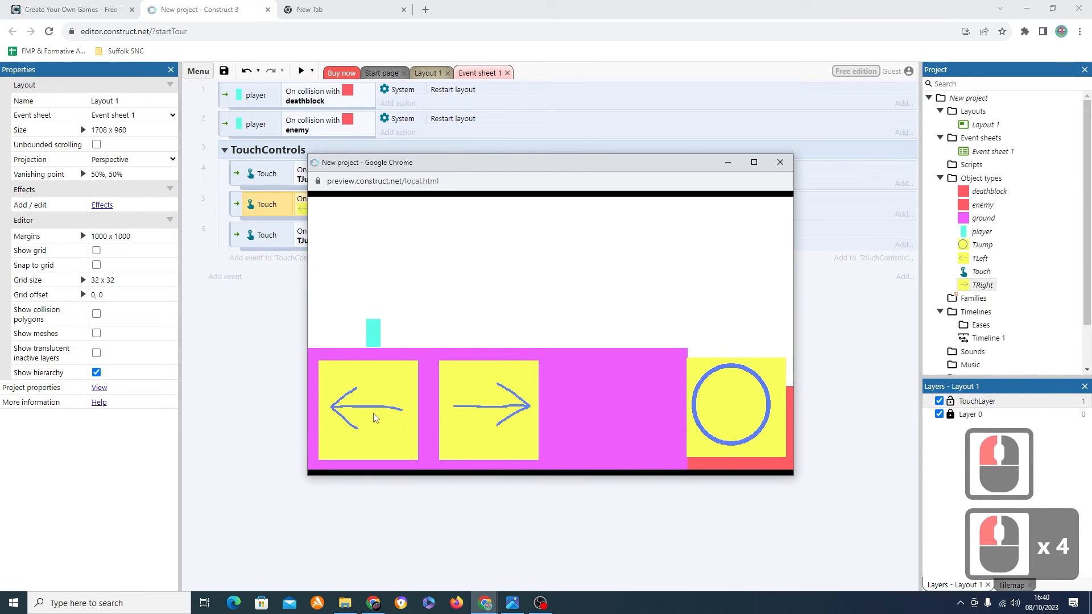
click(780, 162)
click(780, 162)
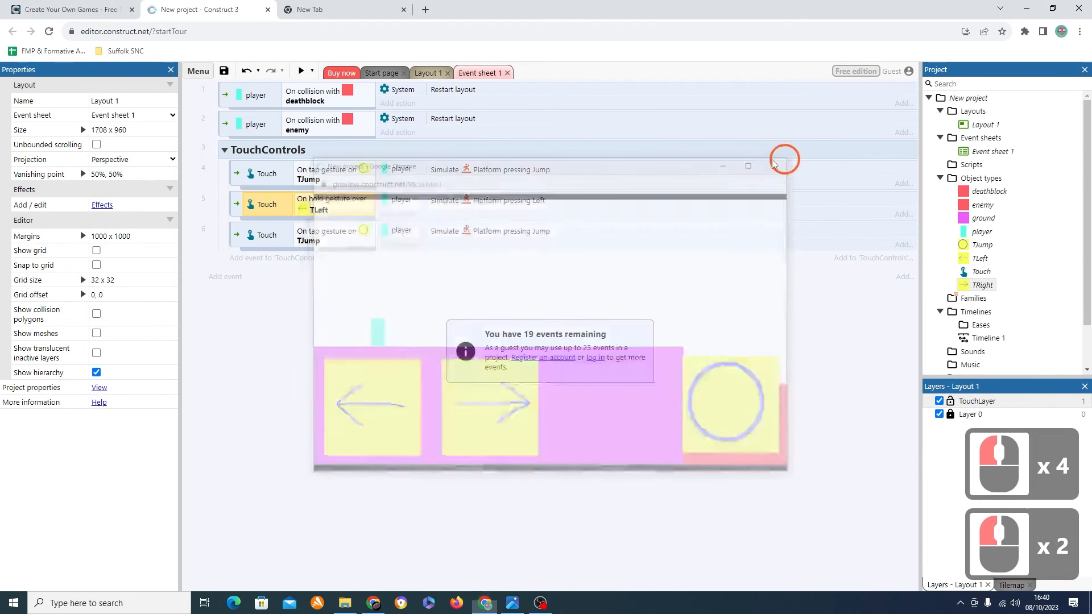
Step: Change the TLeft event's touch condition to Is touching object, keeping TLeft as the object
double_click(321, 213)
click(607, 402)
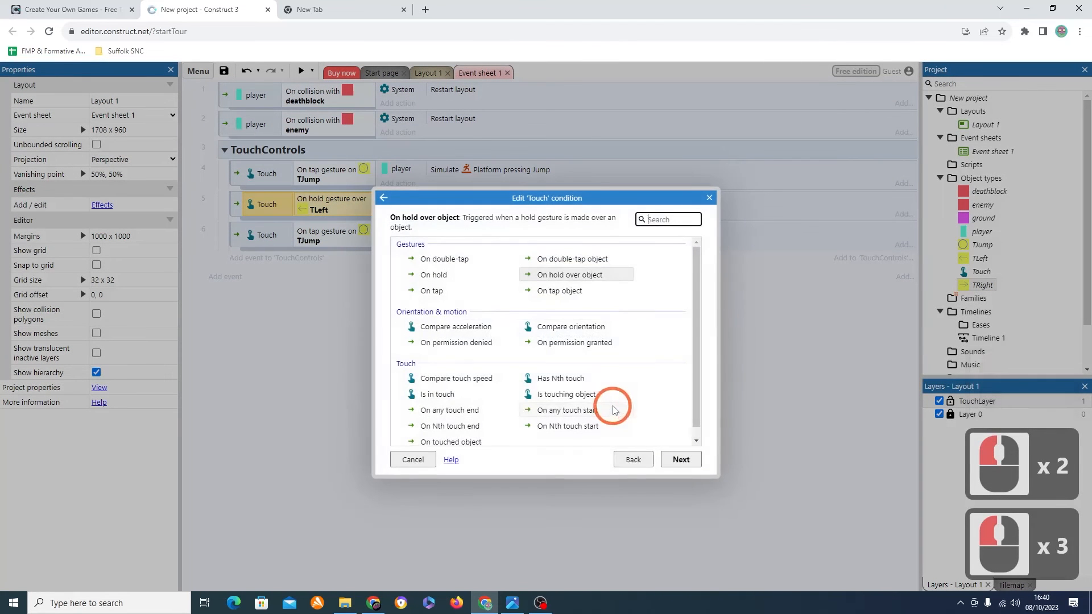
click(564, 319)
double_click(563, 393)
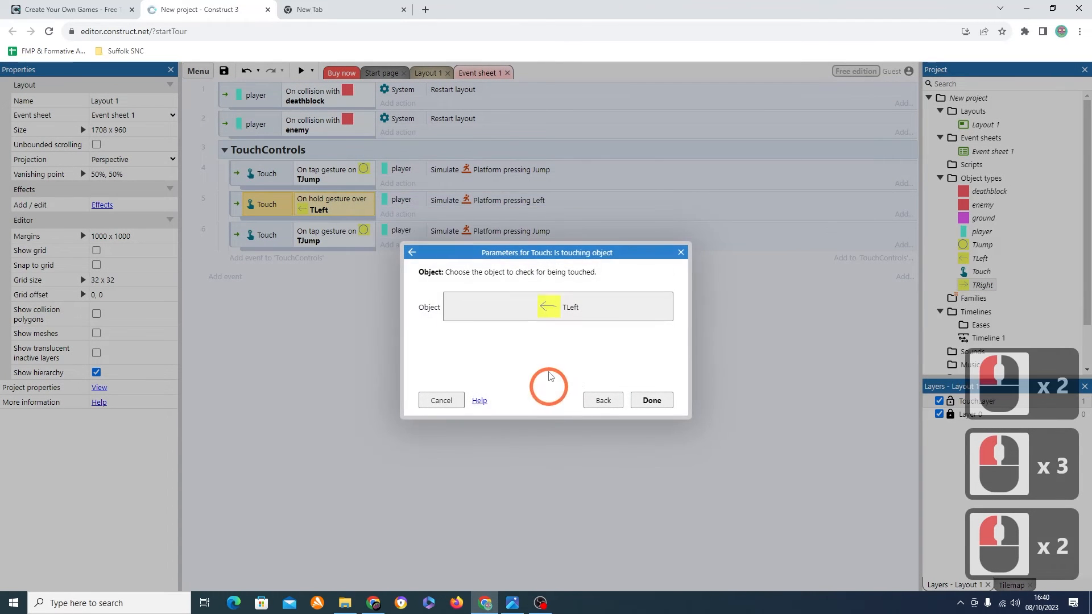
click(644, 401)
Step: Preview the layout, test the TLeft and TRight buttons, and close the preview
click(302, 70)
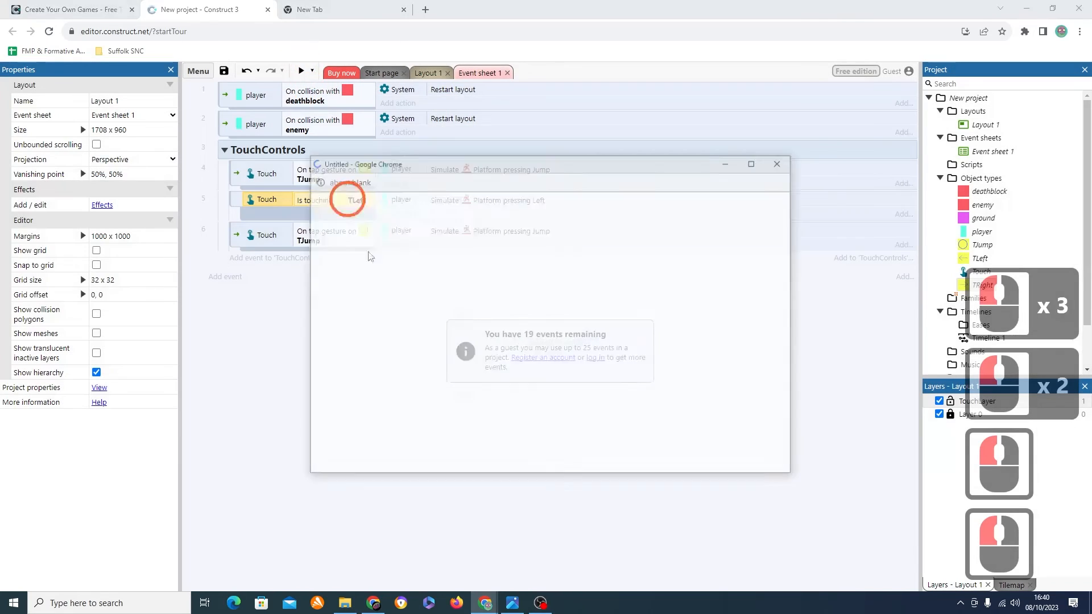
click(398, 379)
click(487, 391)
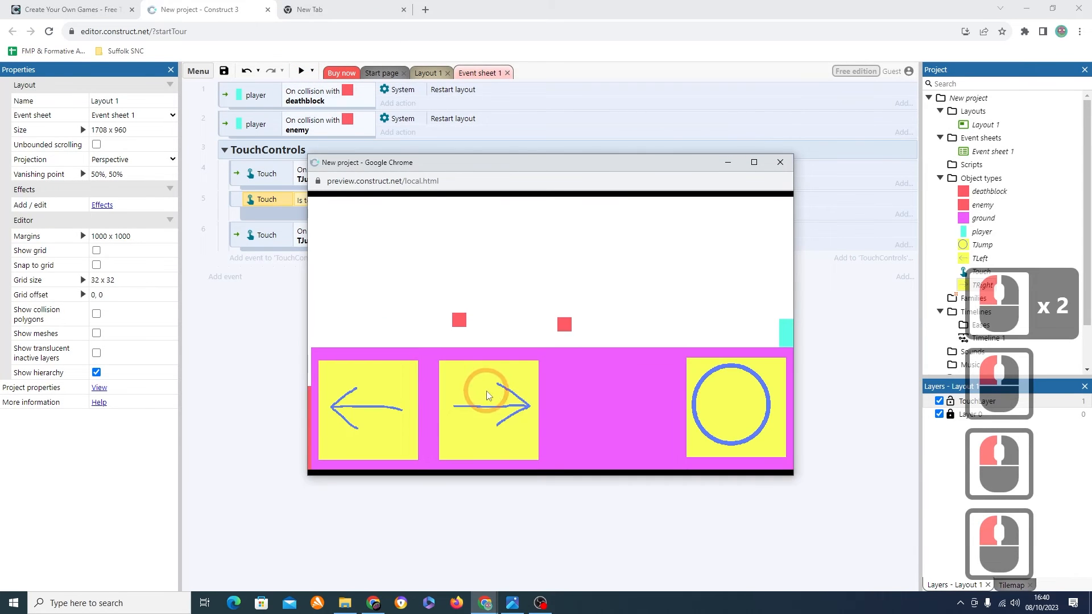
click(781, 162)
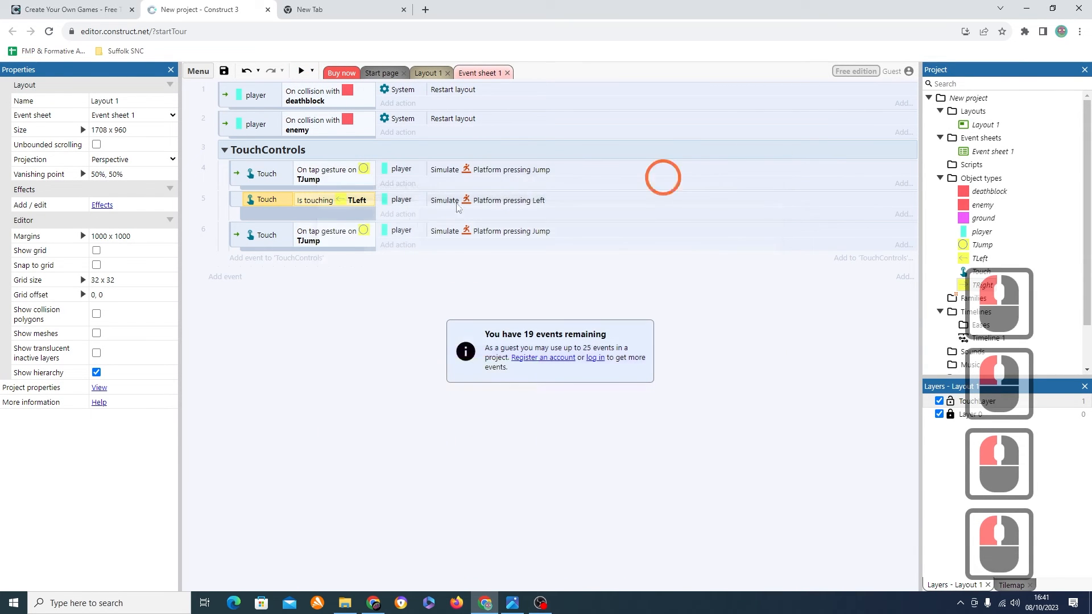
Step: Delete the duplicate TJump event at the end of TouchControls and duplicate the Is touching TLeft event in its place
click(306, 246)
key(Delete)
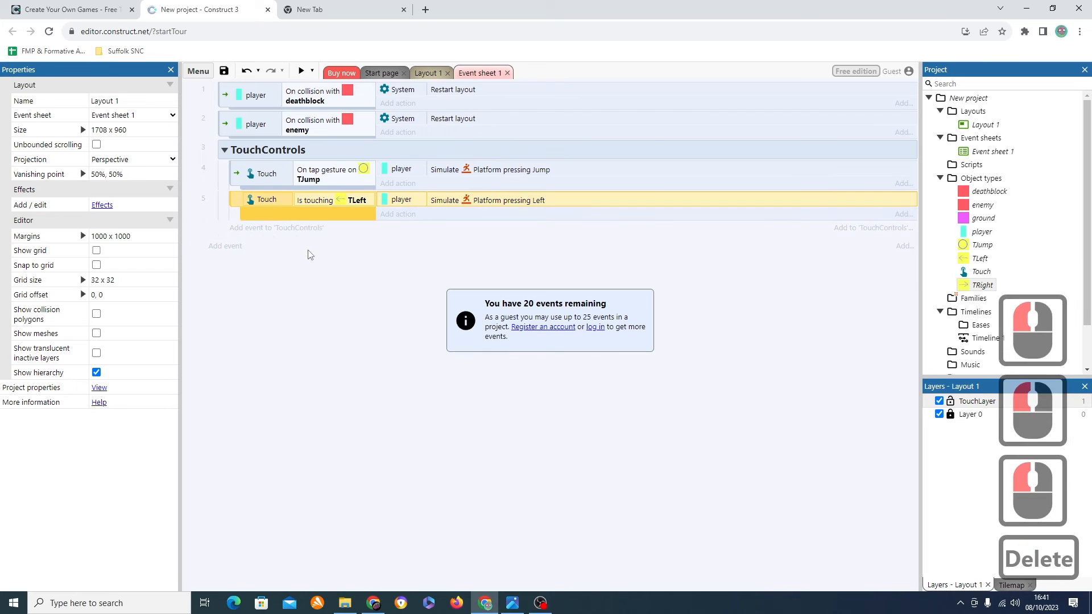
click(314, 217)
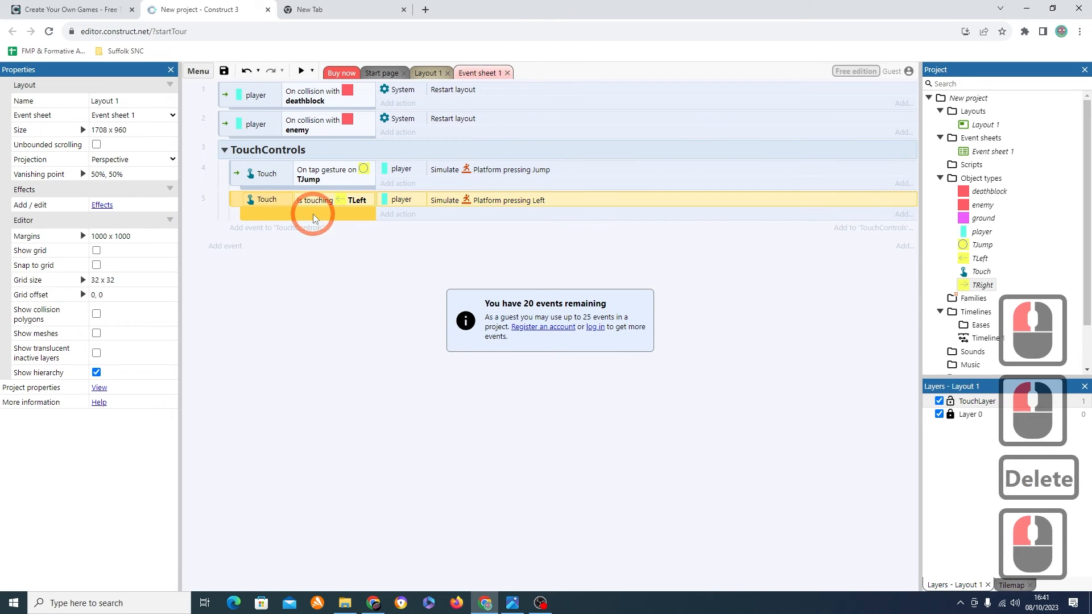
key(ctrl+c)
key(ctrl+v)
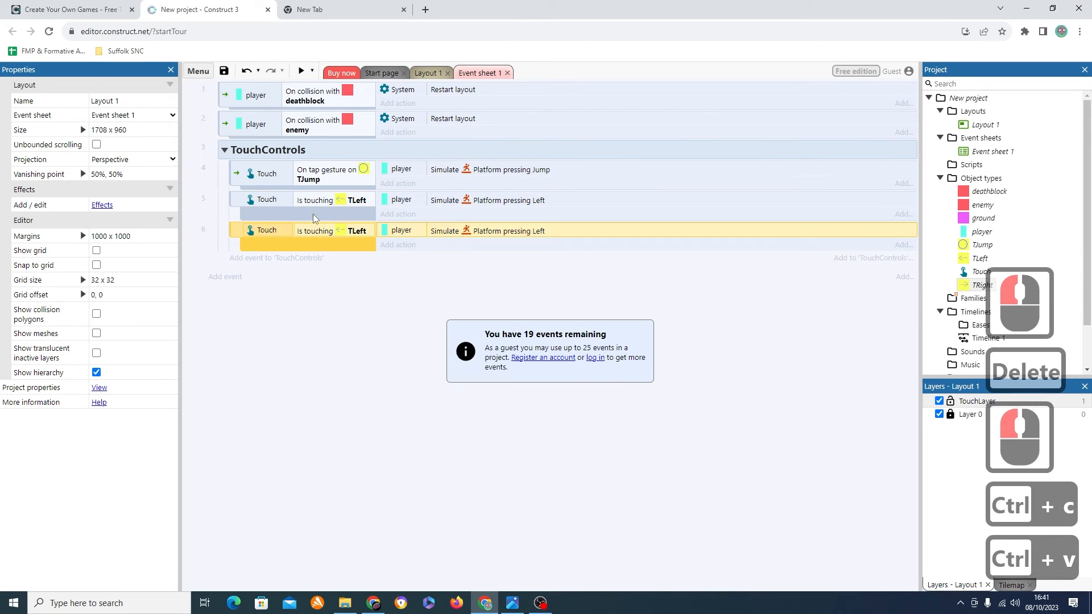
Step: Replace the TLeft object with TRight in the duplicated event's Is touching condition
click(339, 230)
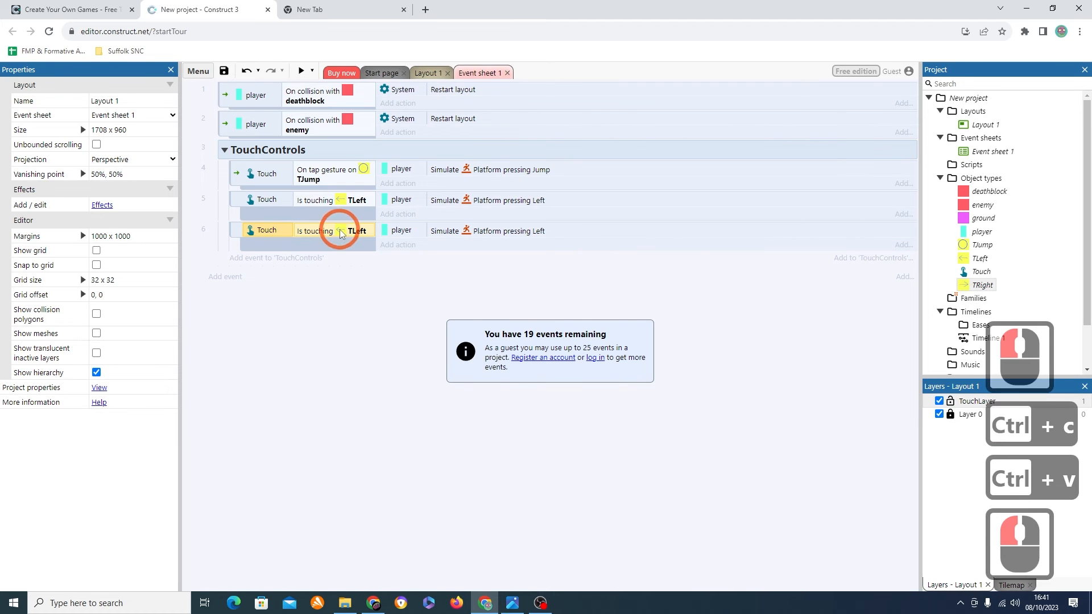
right_click(340, 230)
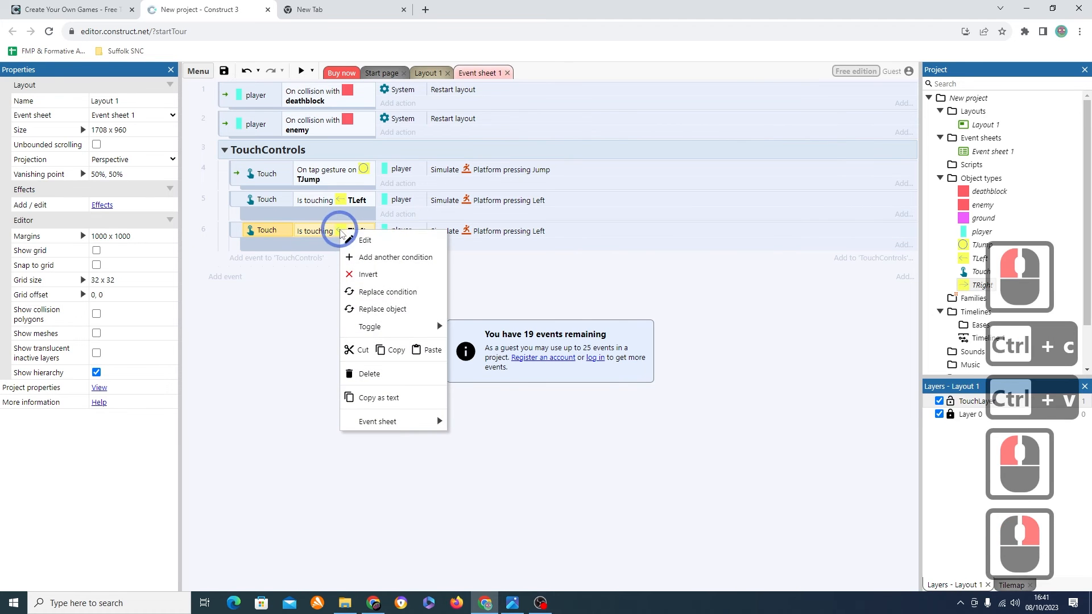
click(356, 309)
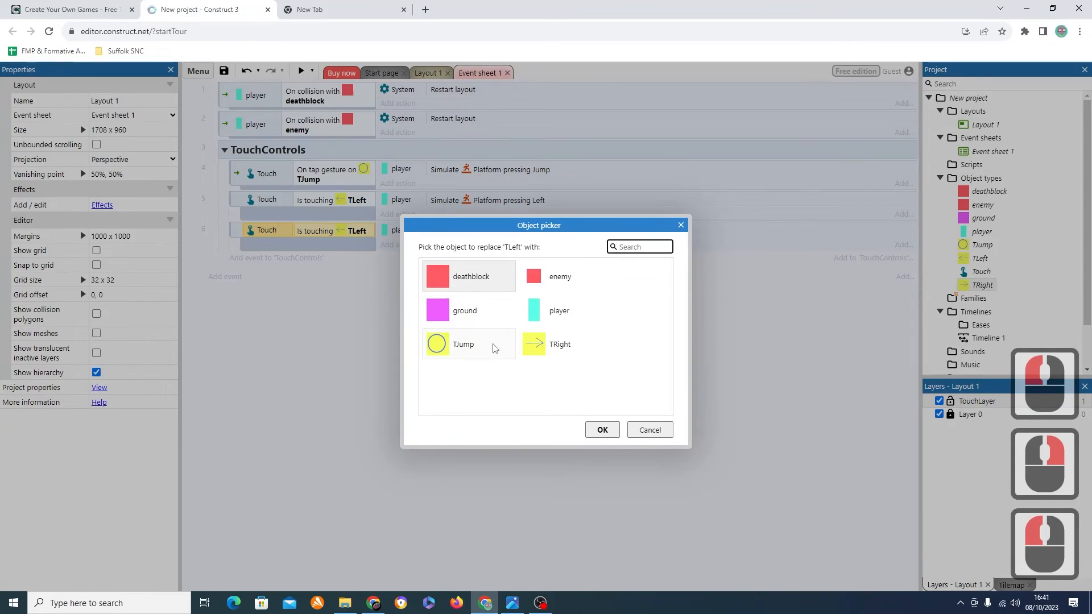
double_click(535, 346)
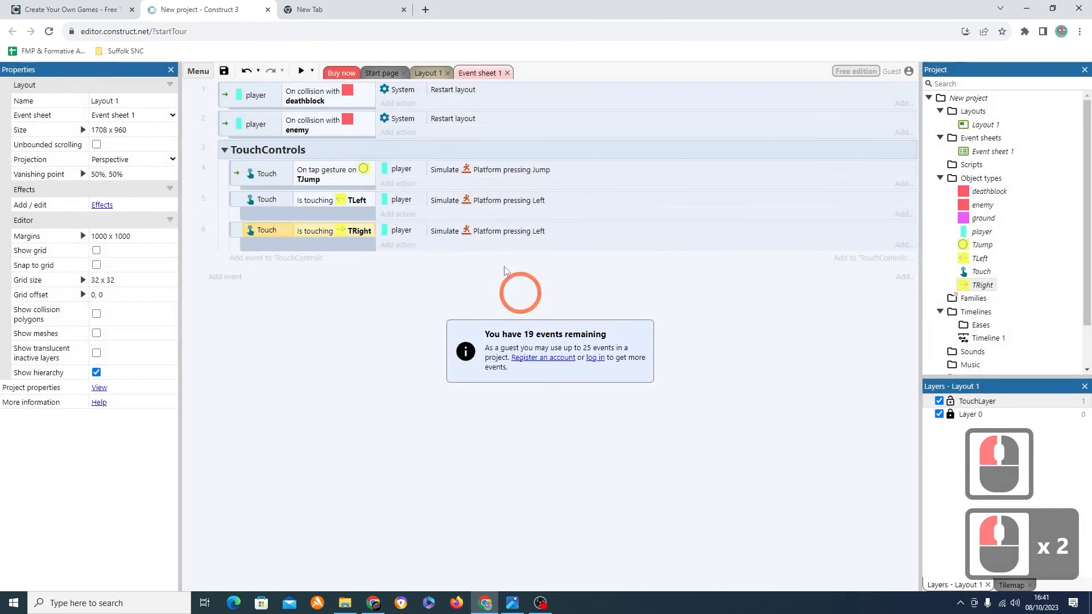
Step: Set the simulated Platform control in the TRight event's player action to Right
double_click(509, 232)
click(488, 299)
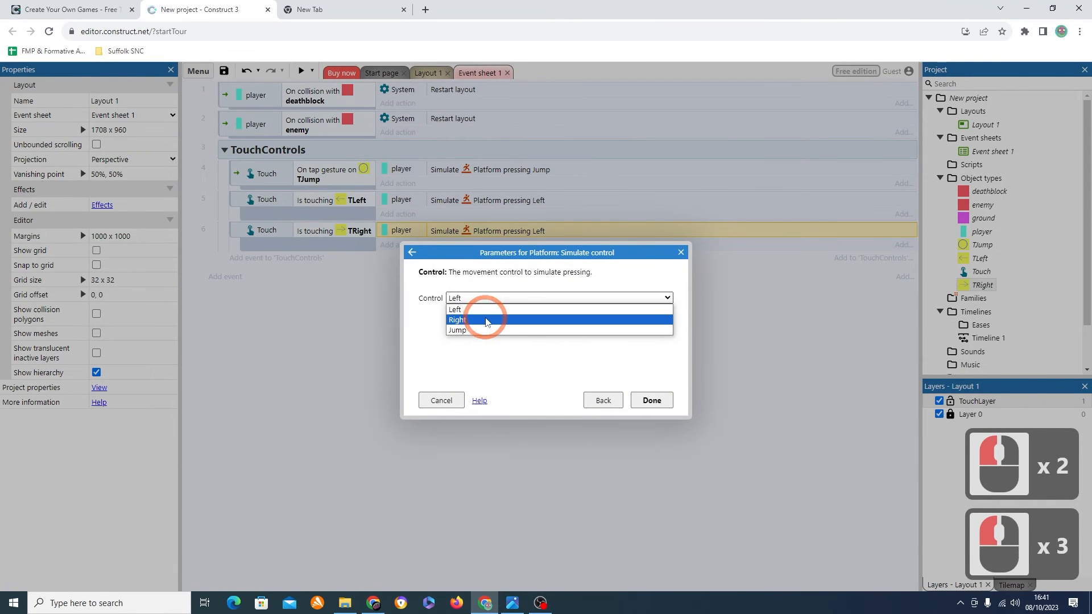
click(487, 320)
click(648, 400)
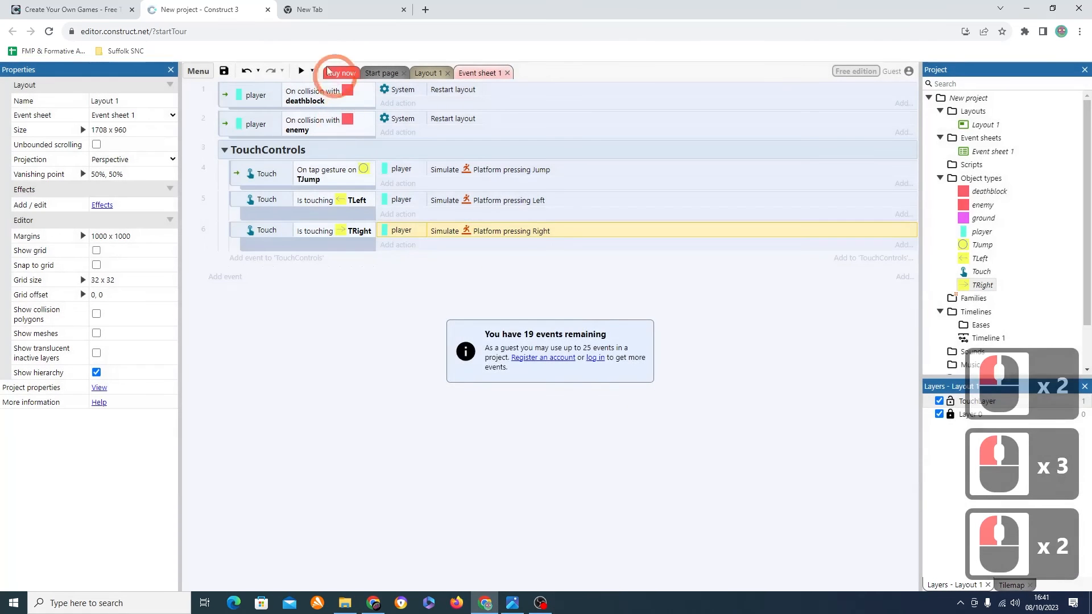
Step: Preview the layout, test the jump, right and left touch buttons on the player, and close the preview
click(300, 71)
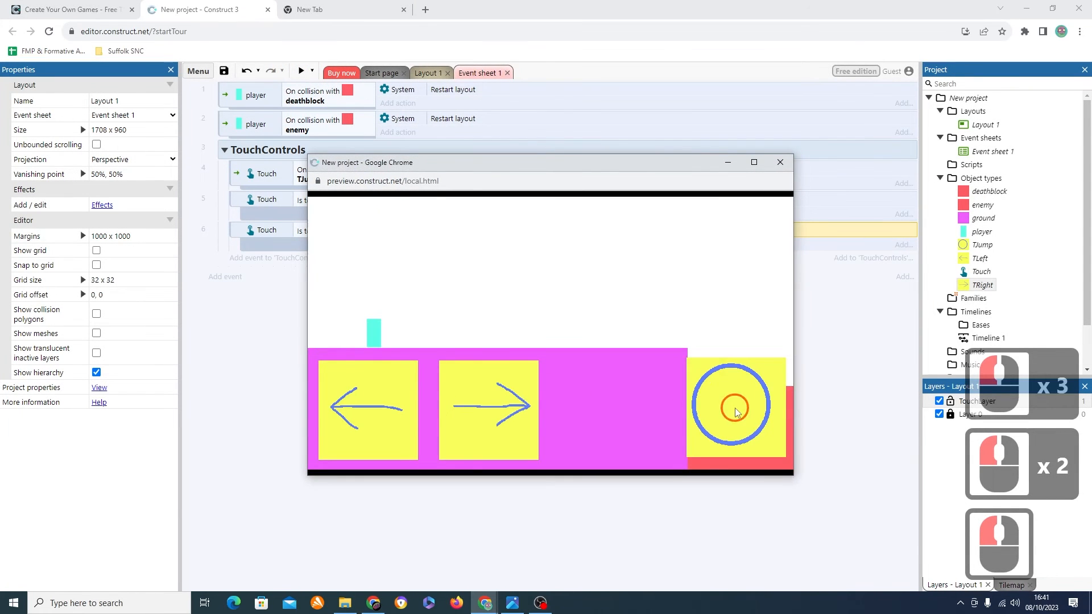
click(733, 407)
click(475, 410)
click(381, 403)
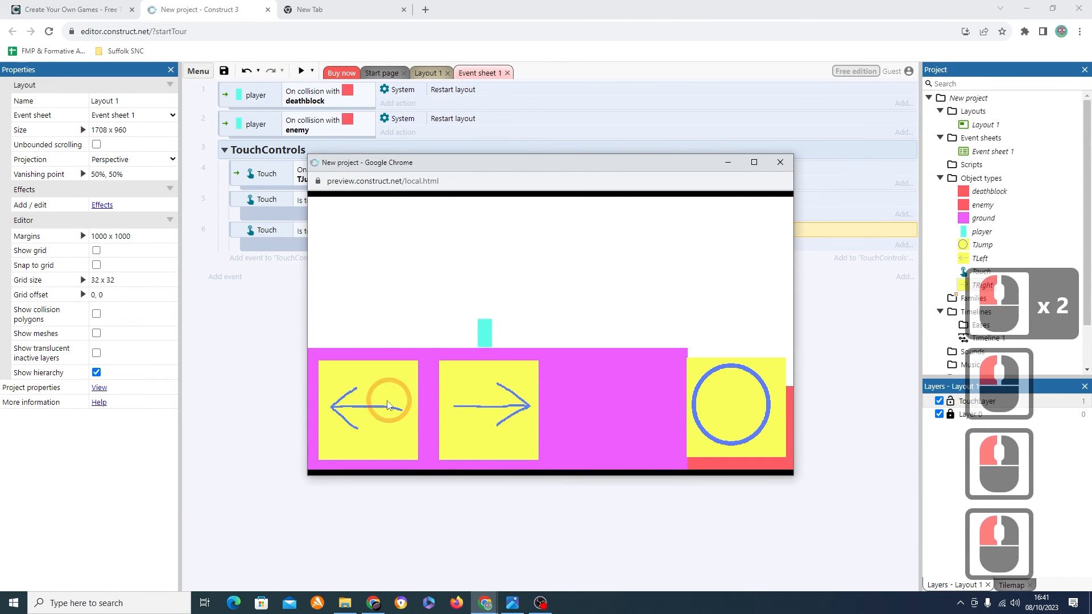
click(779, 164)
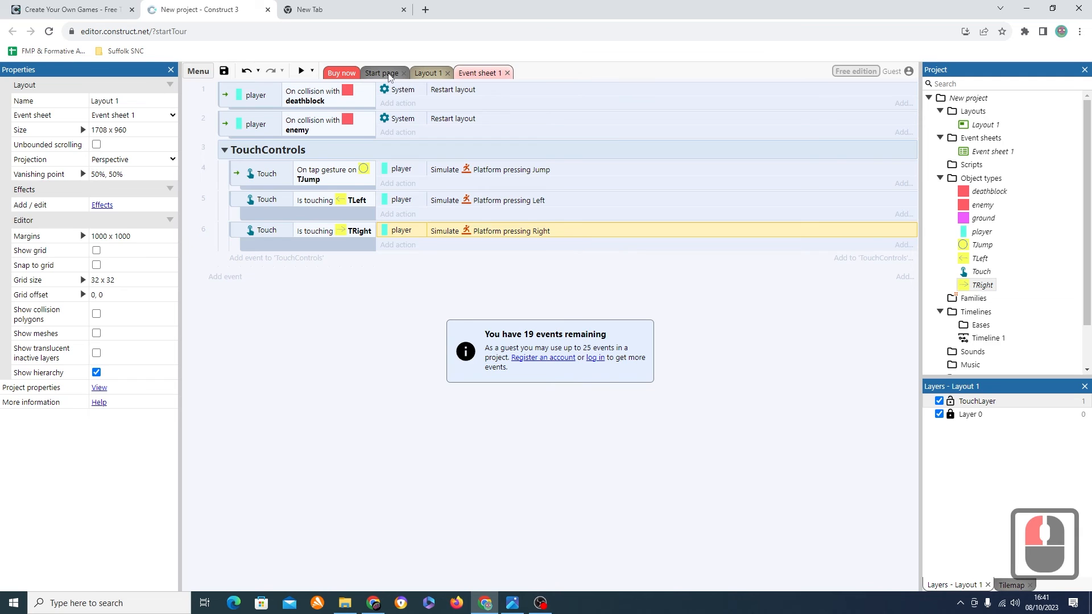
Step: Set the opacity of the TouchLayer layer in Layout 1 to 25% to make the touch buttons see-through
click(427, 73)
click(330, 354)
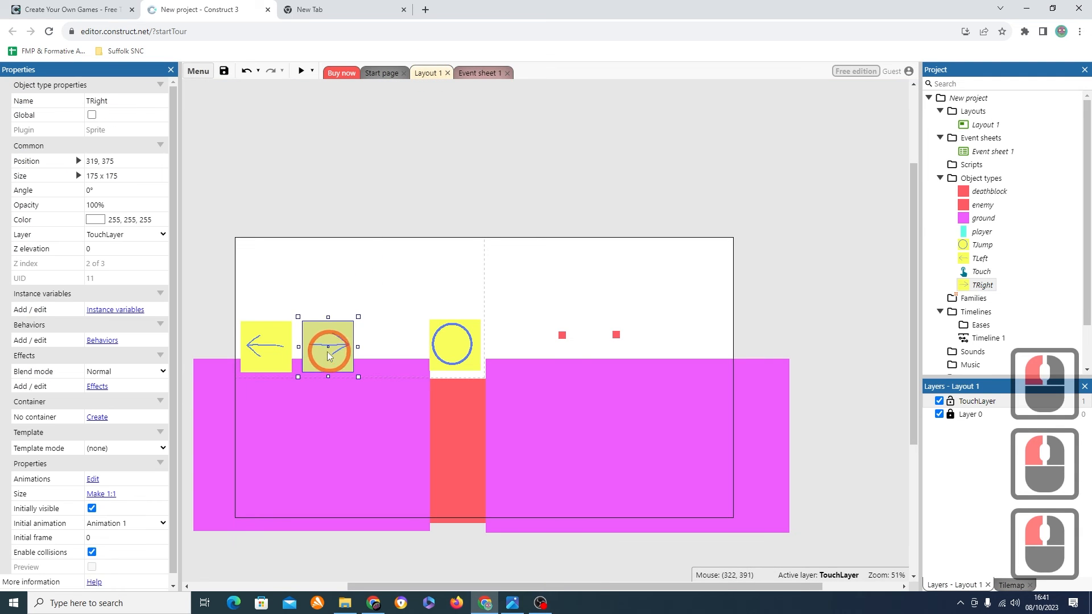
click(264, 346)
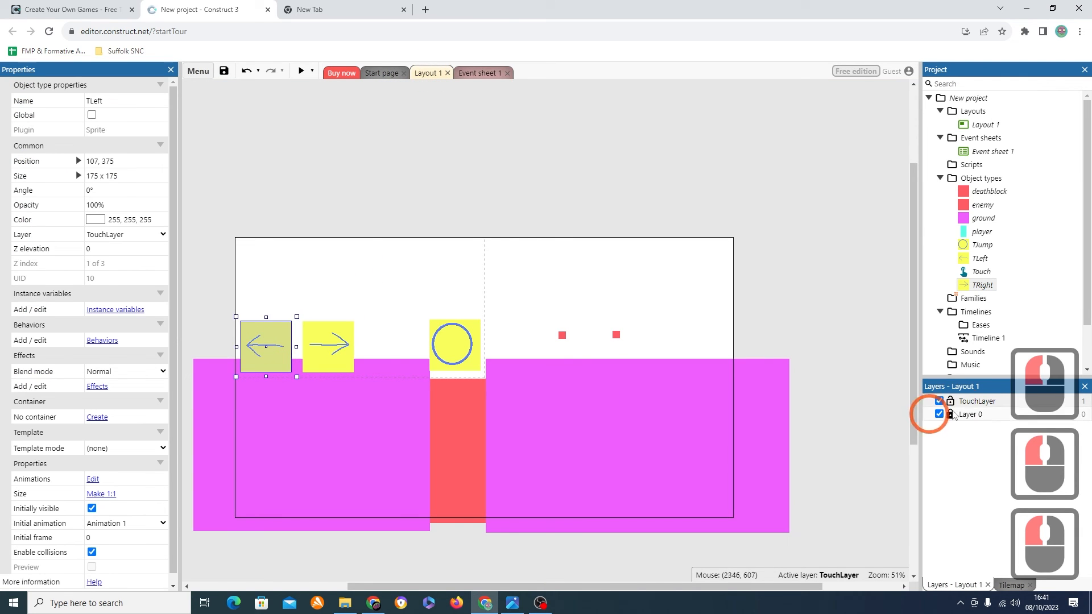
double_click(985, 402)
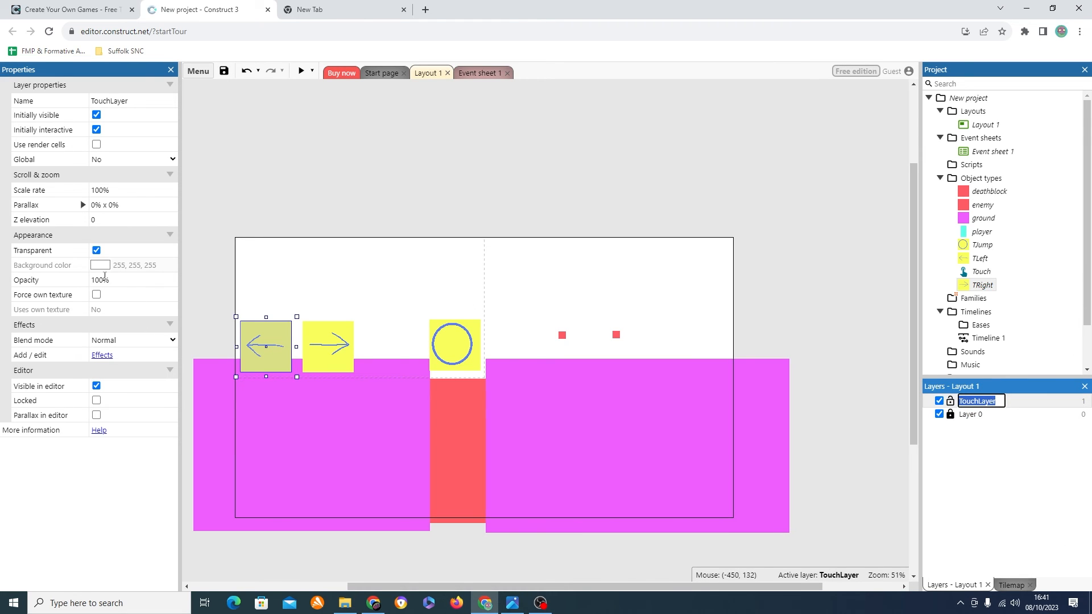
click(105, 279)
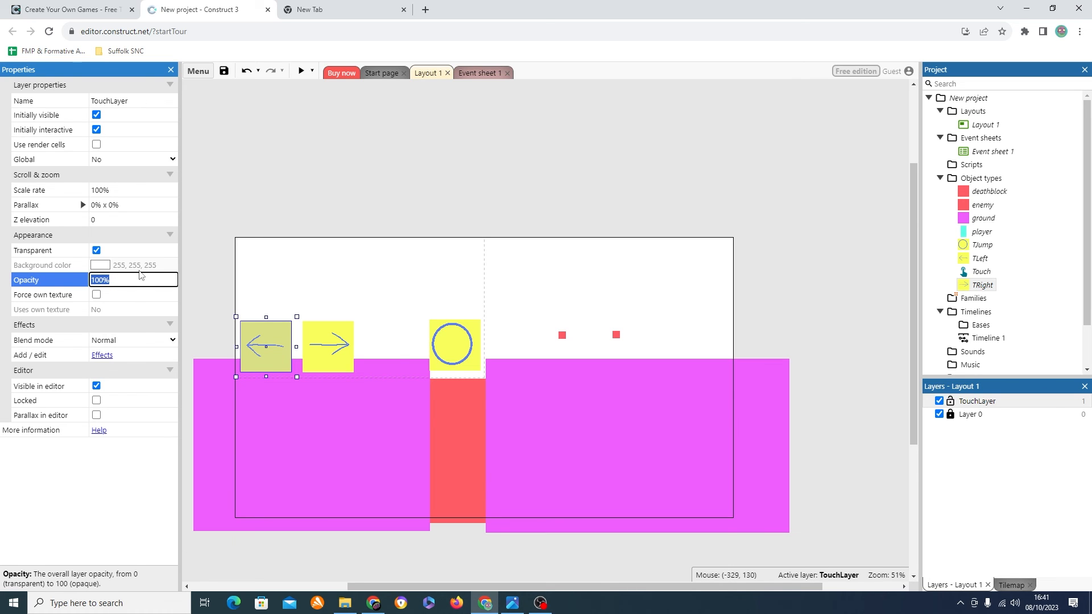
click(133, 281)
drag(128, 281, 80, 280)
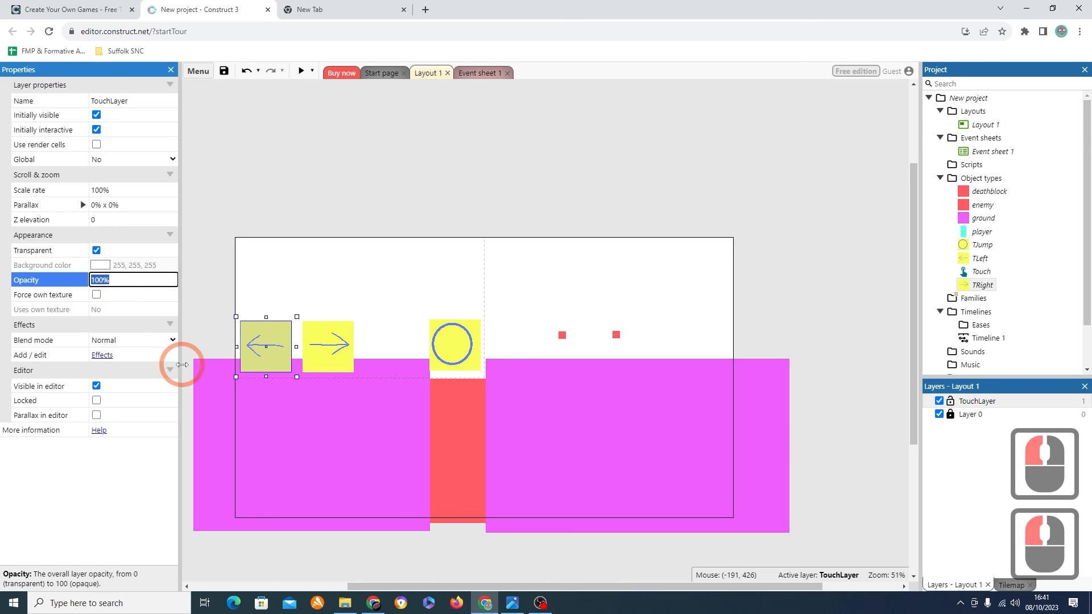
text(25)
key(Return)
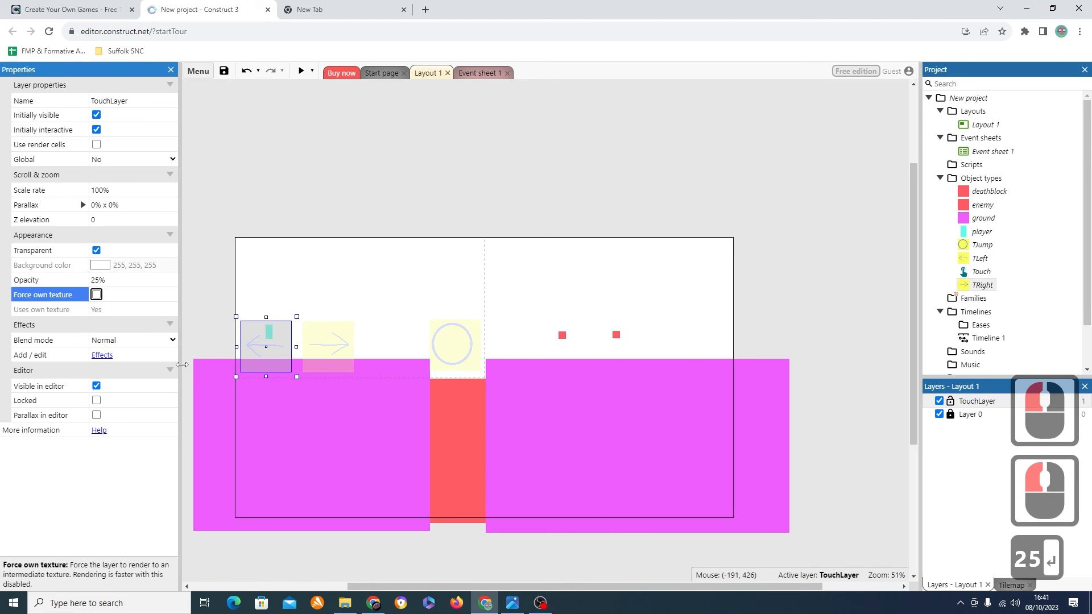
Step: Preview the layout with the semi-transparent buttons, test jumping and moving both ways, then close the preview and deselect TLeft
click(301, 70)
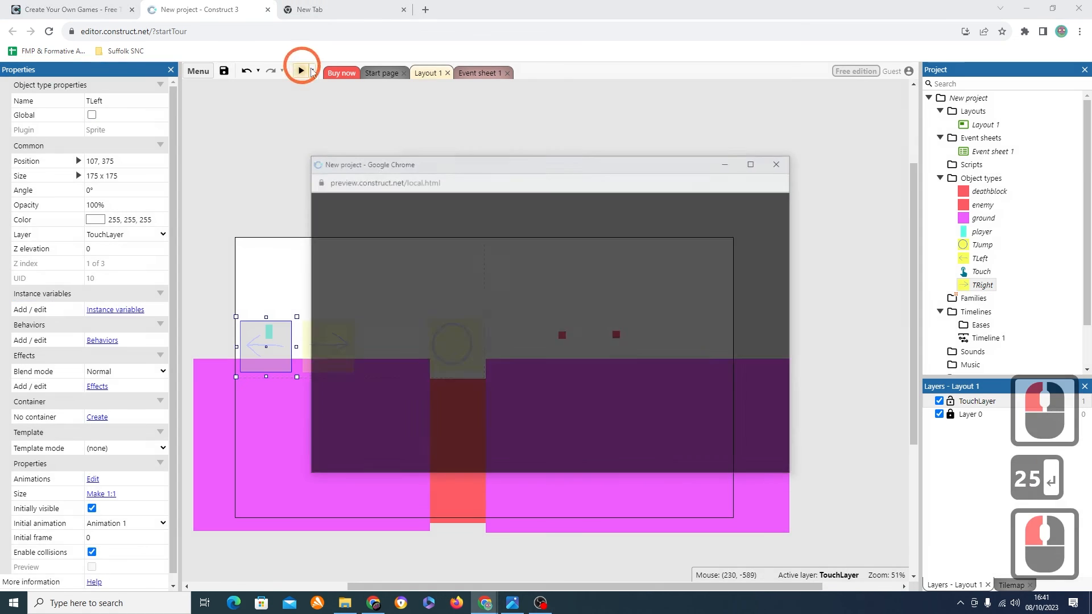
click(591, 385)
click(743, 398)
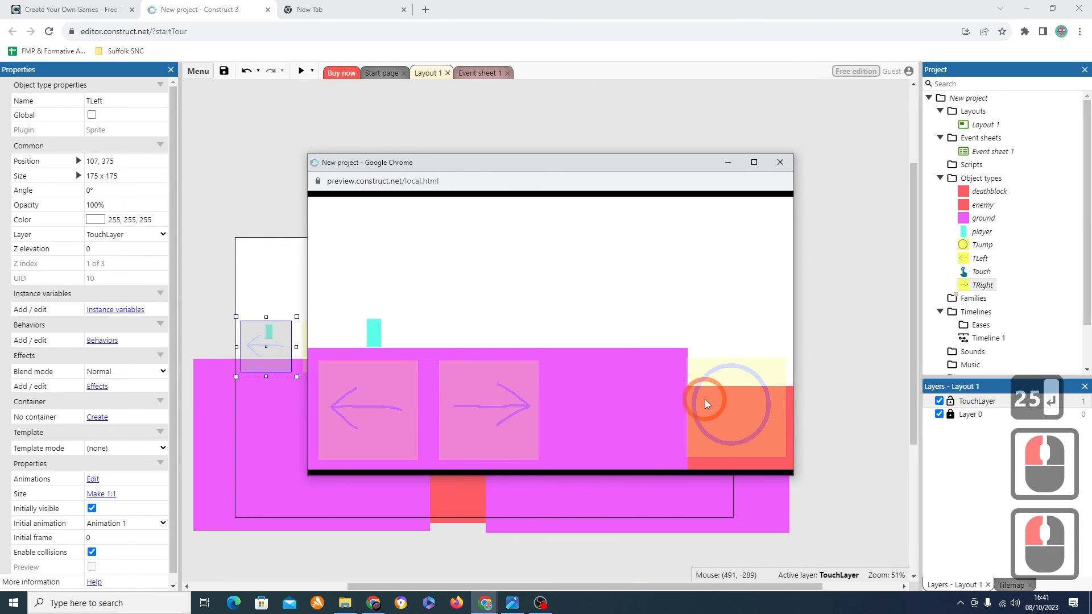
click(705, 400)
click(471, 405)
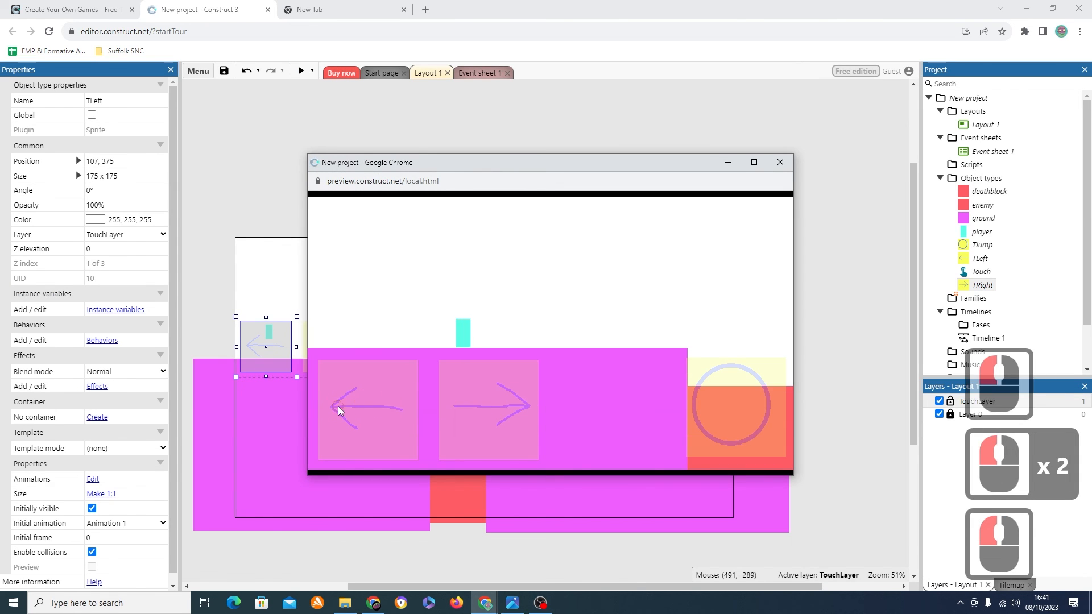
click(338, 406)
click(493, 407)
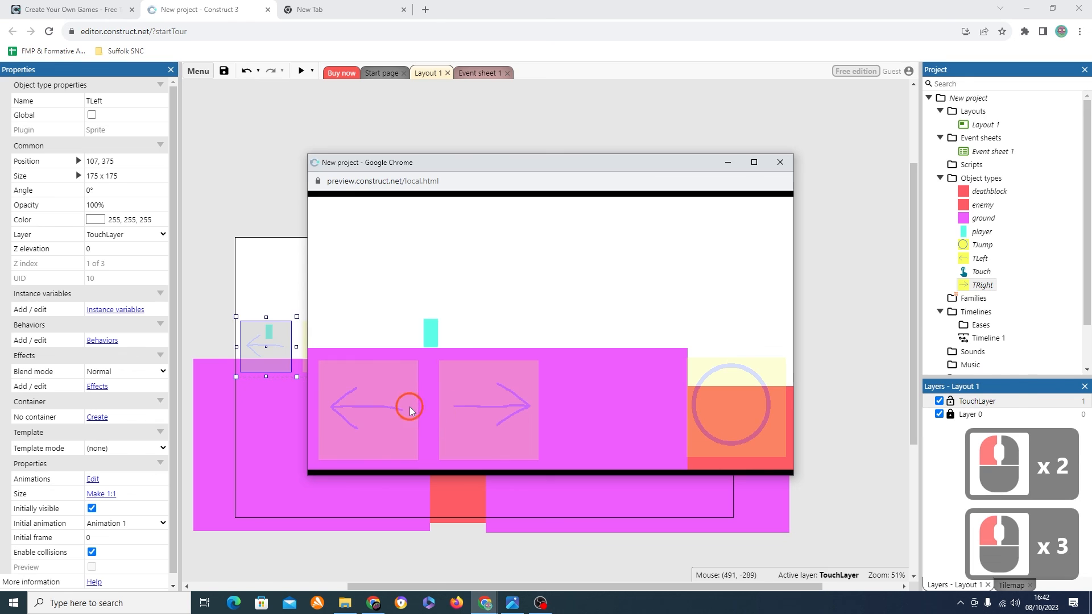
click(482, 407)
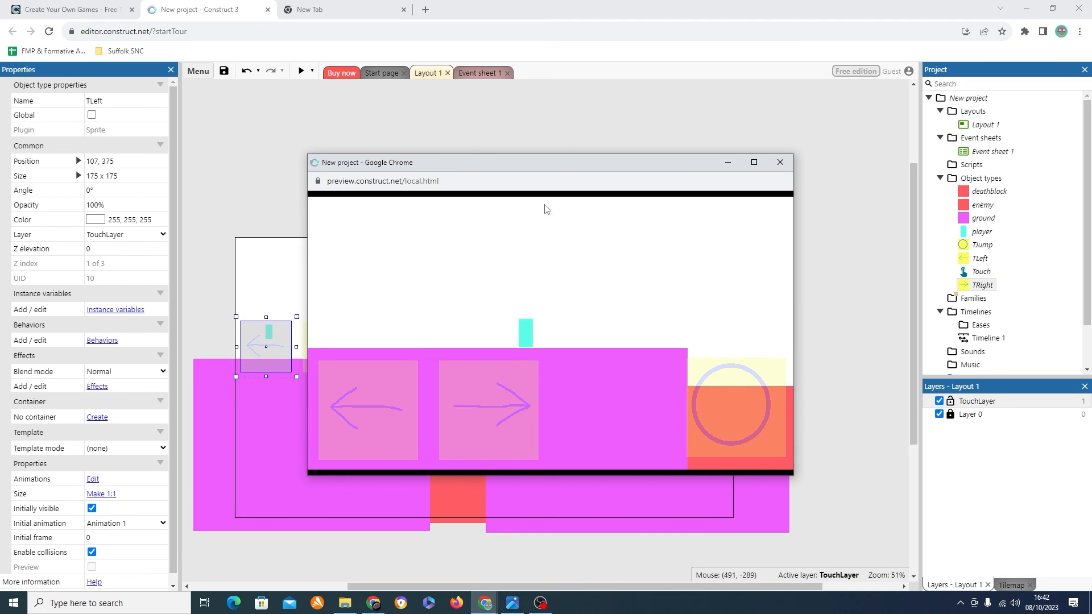
click(780, 163)
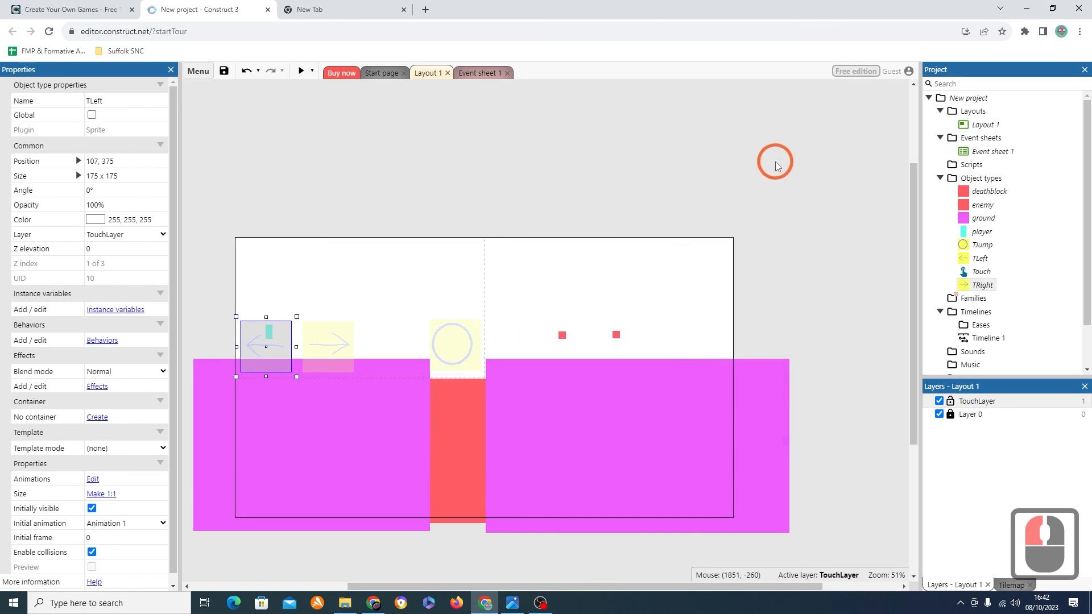
double_click(521, 166)
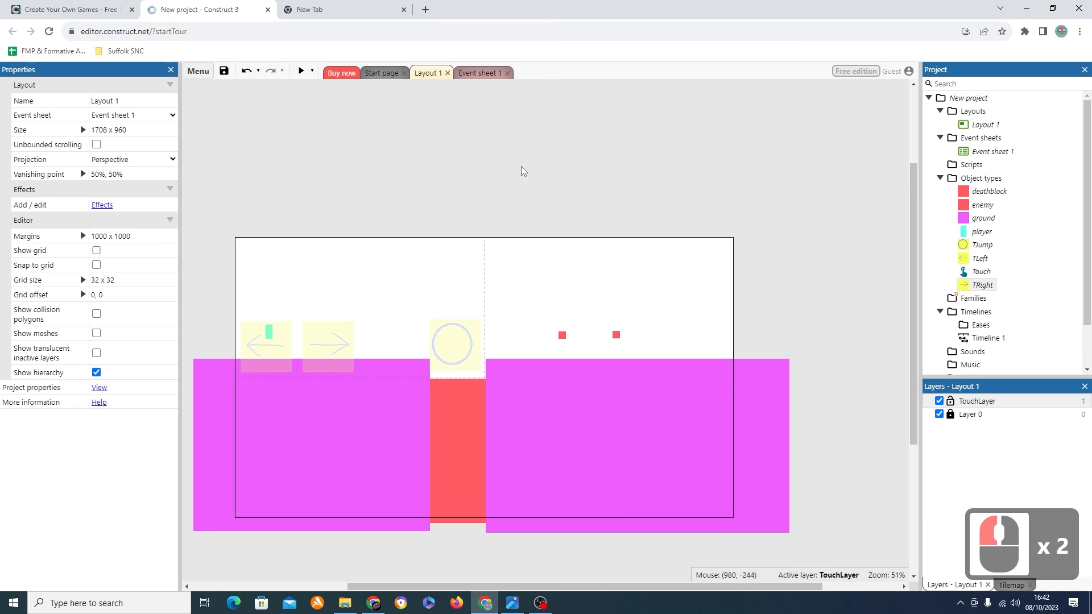